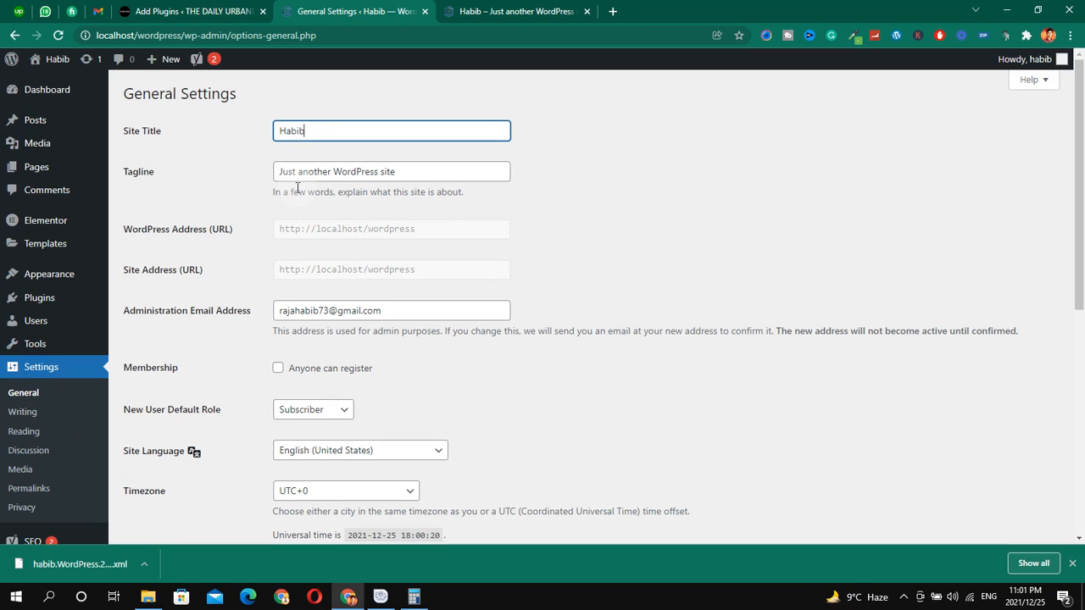
# - Mark the Site Title field in General Settings and compare it with the title in the site's front page header
pyautogui.hotkey('ctrl', 'alt', 'd')
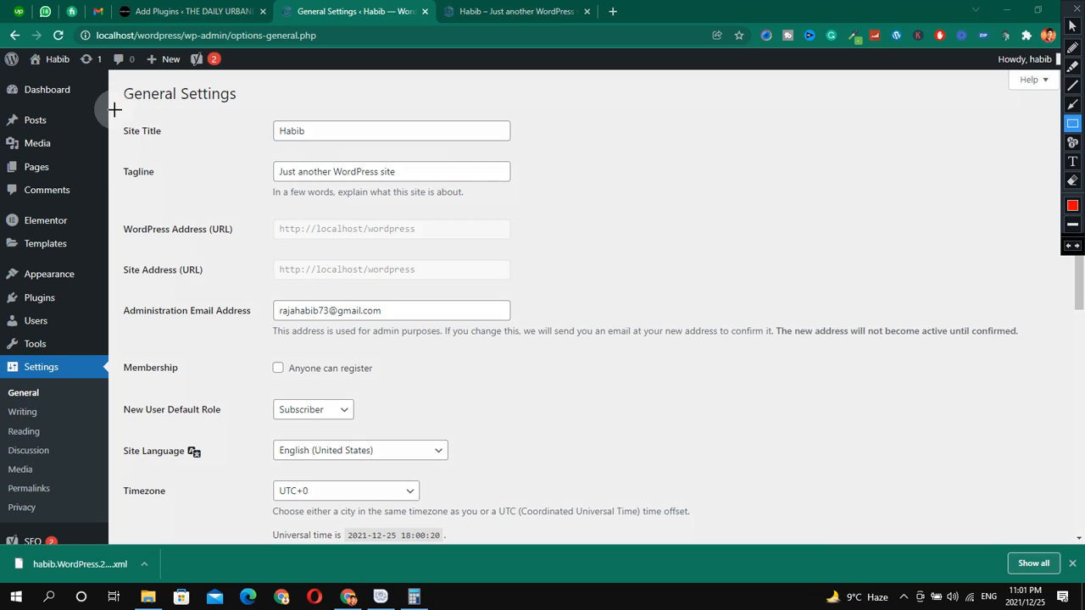
pyautogui.moveTo(121, 113)
pyautogui.mouseDown()
pyautogui.moveTo(571, 167)
pyautogui.moveTo(581, 155)
pyautogui.mouseUp()
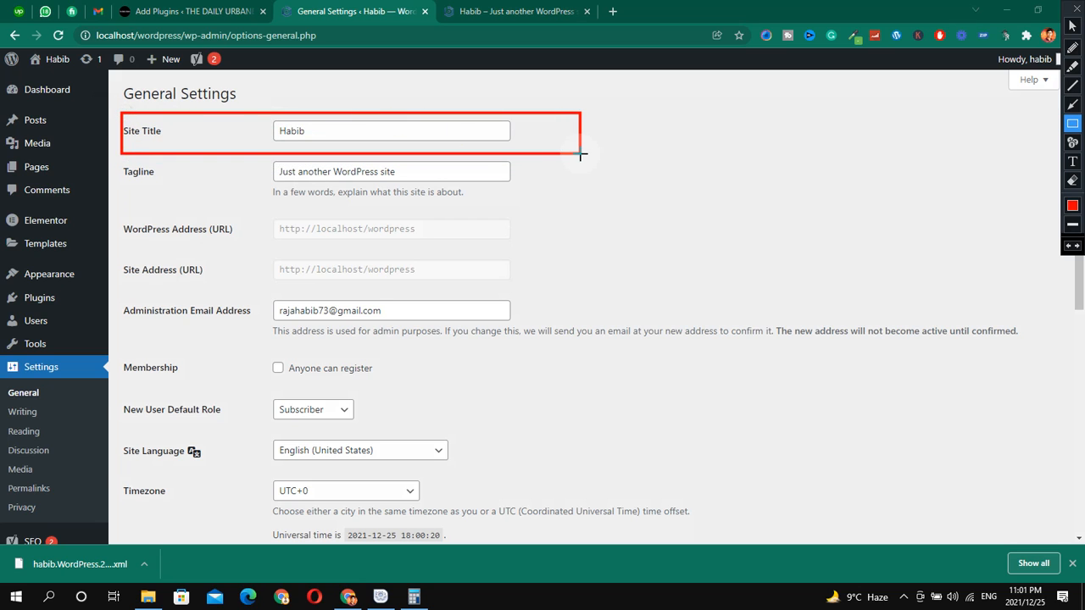
pyautogui.hotkey('ctrl', 'alt', 'd')
pyautogui.click(508, 11)
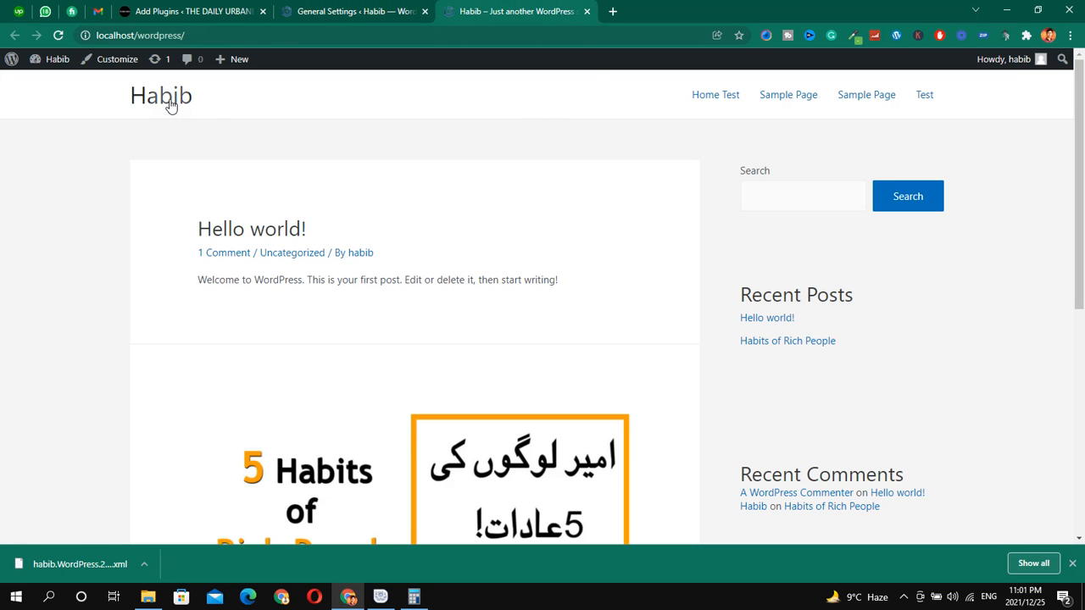
pyautogui.moveTo(169, 101); pyautogui.dragTo(194, 159)
pyautogui.click(213, 91)
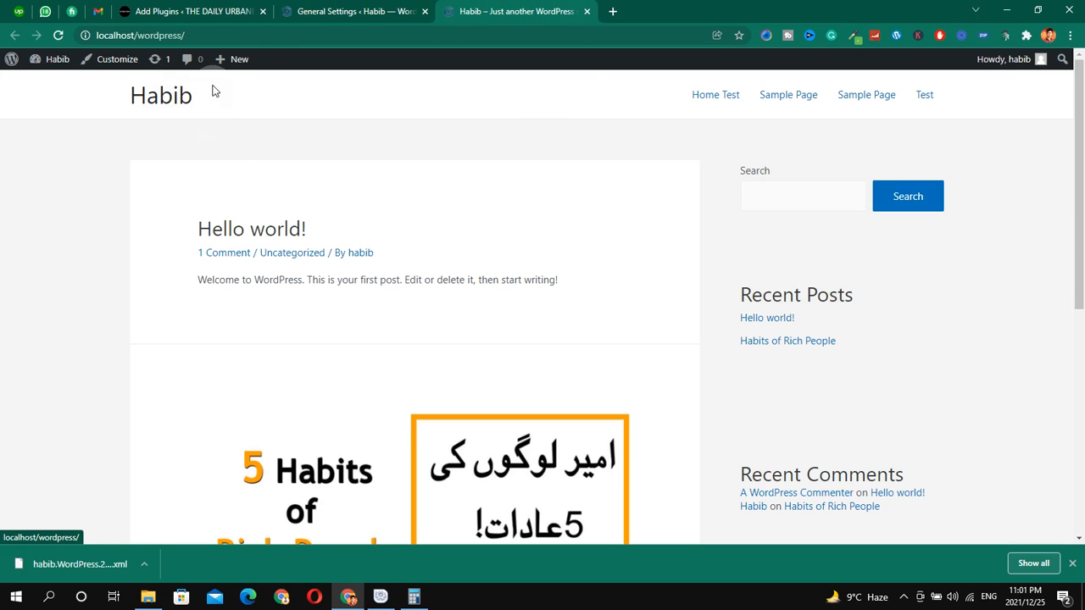
# - Extend the site title to the owner's full name in General Settings and save the changes
pyautogui.click(335, 11)
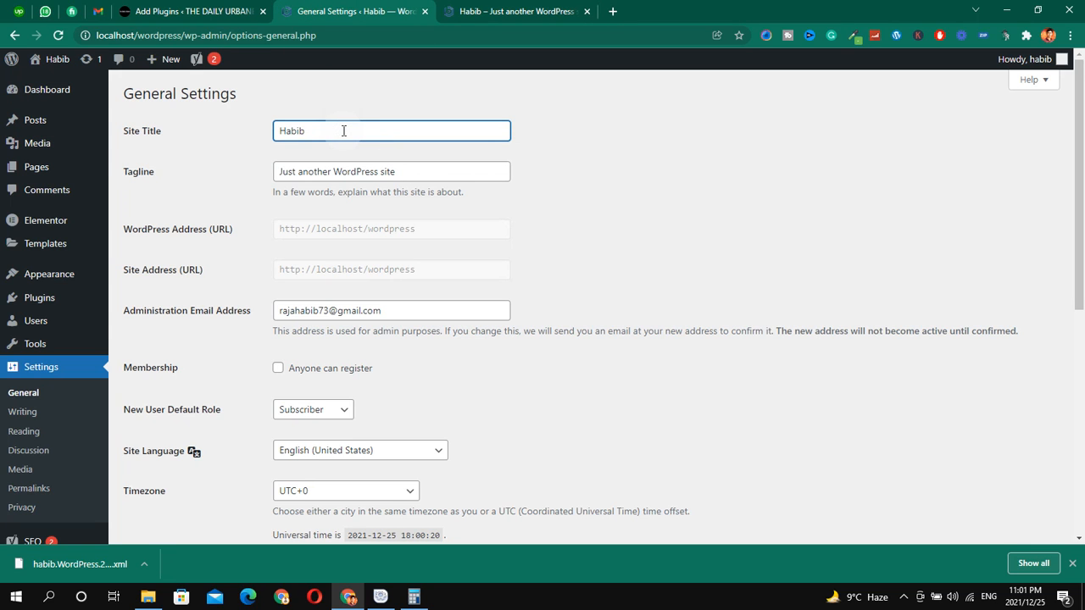
pyautogui.write('Ab')
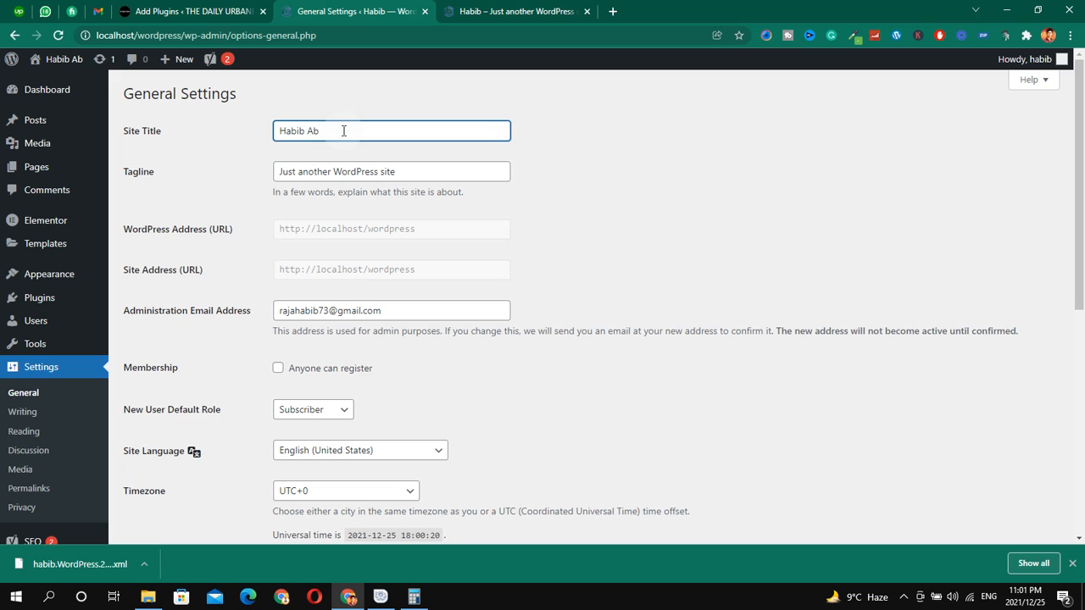
pyautogui.write('dullah')
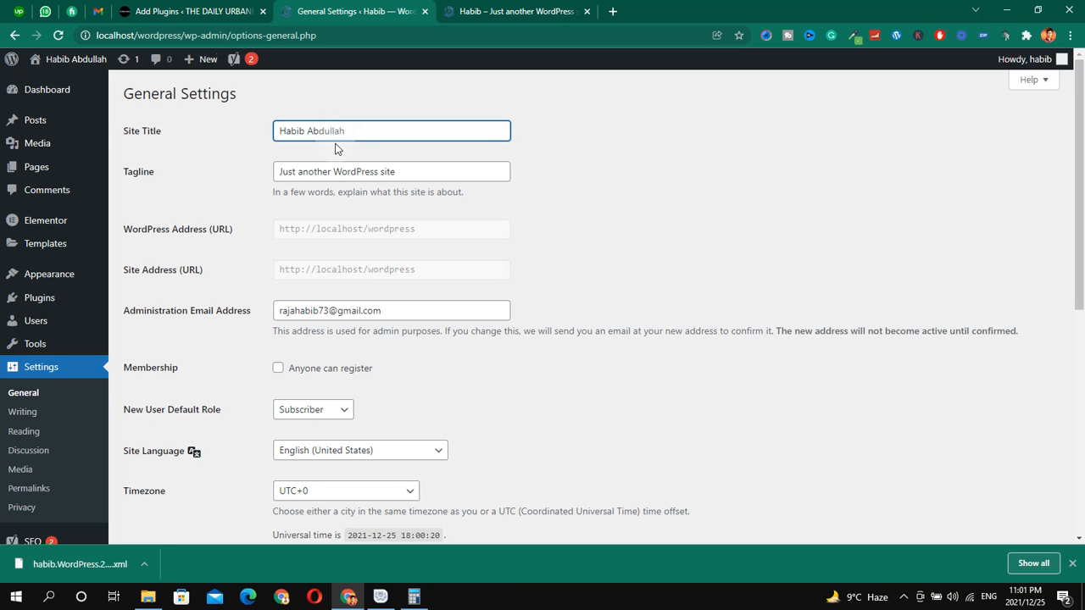
pyautogui.scroll(-5, 235, 398)
pyautogui.click(184, 475)
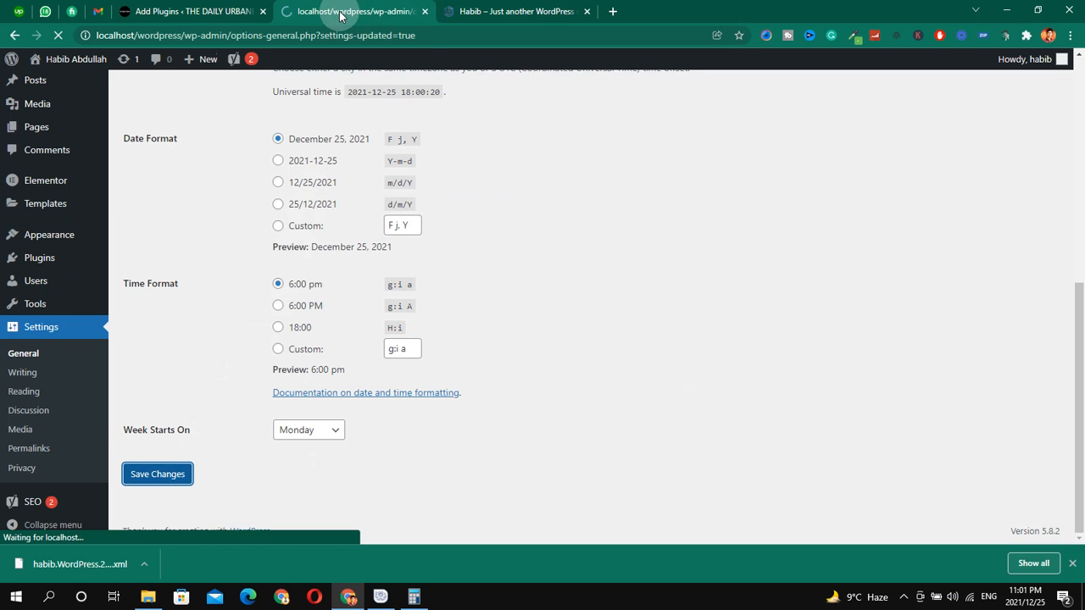
# - Reload the site's front page and mark the site title in its header
pyautogui.click(508, 9)
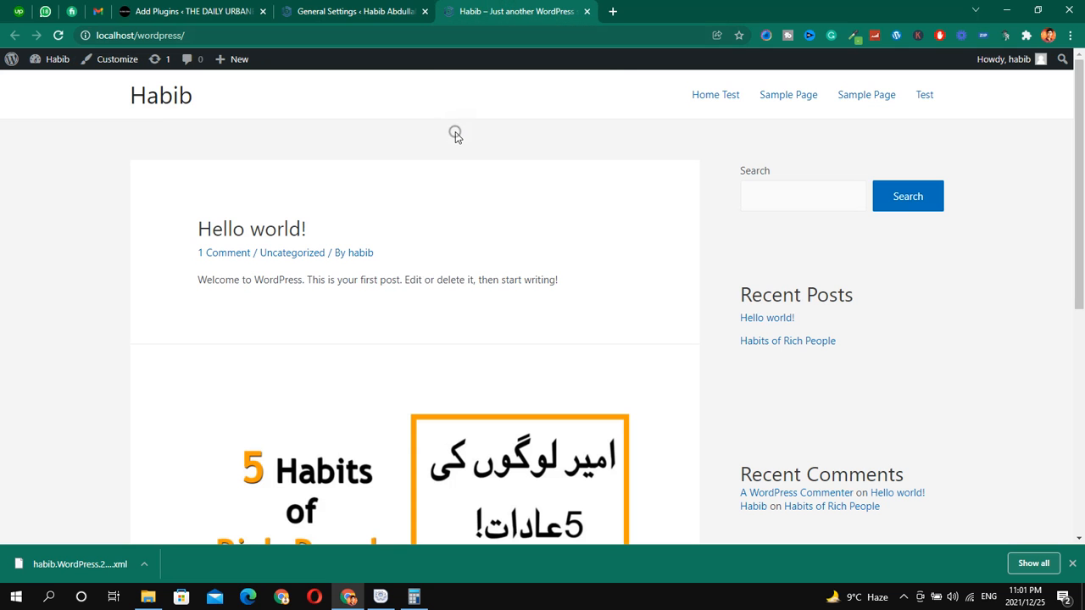
pyautogui.press('F5')
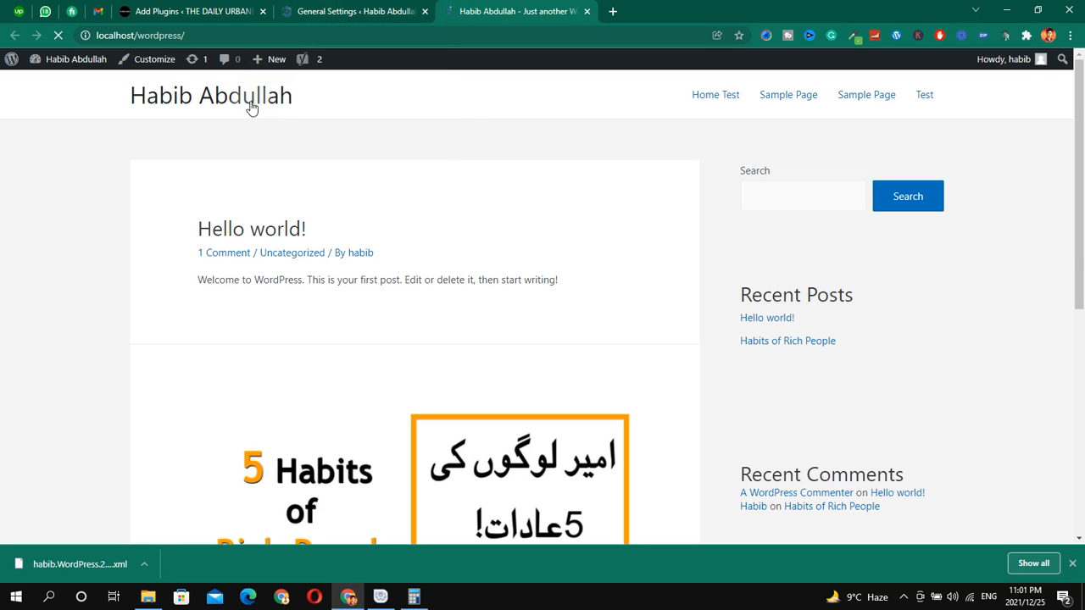
pyautogui.hotkey('ctrl', 'alt', 'd')
pyautogui.moveTo(111, 72)
pyautogui.mouseDown()
pyautogui.moveTo(279, 124)
pyautogui.moveTo(317, 124)
pyautogui.mouseUp()
pyautogui.press('Escape')
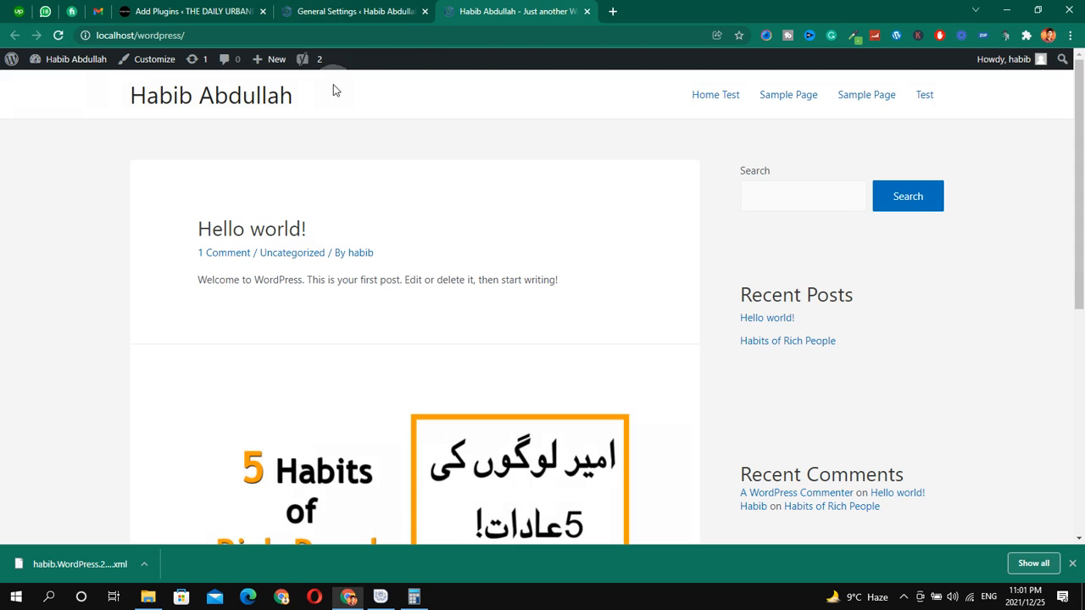
pyautogui.click(346, 10)
pyautogui.click(551, 10)
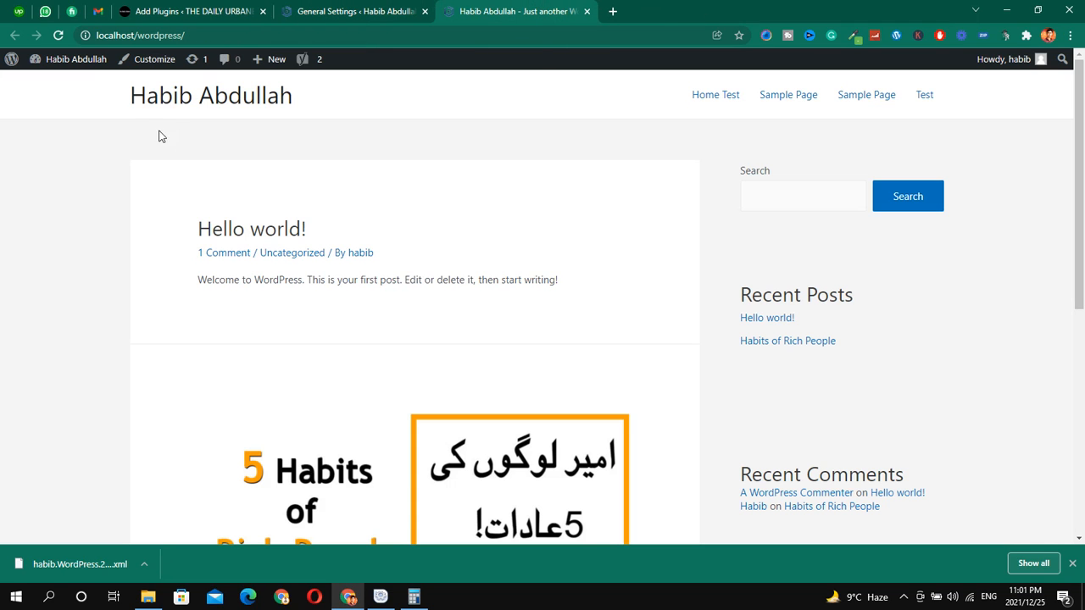
pyautogui.hotkey('ctrl', 'alt', 'd')
pyautogui.moveTo(125, 80); pyautogui.dragTo(331, 136)
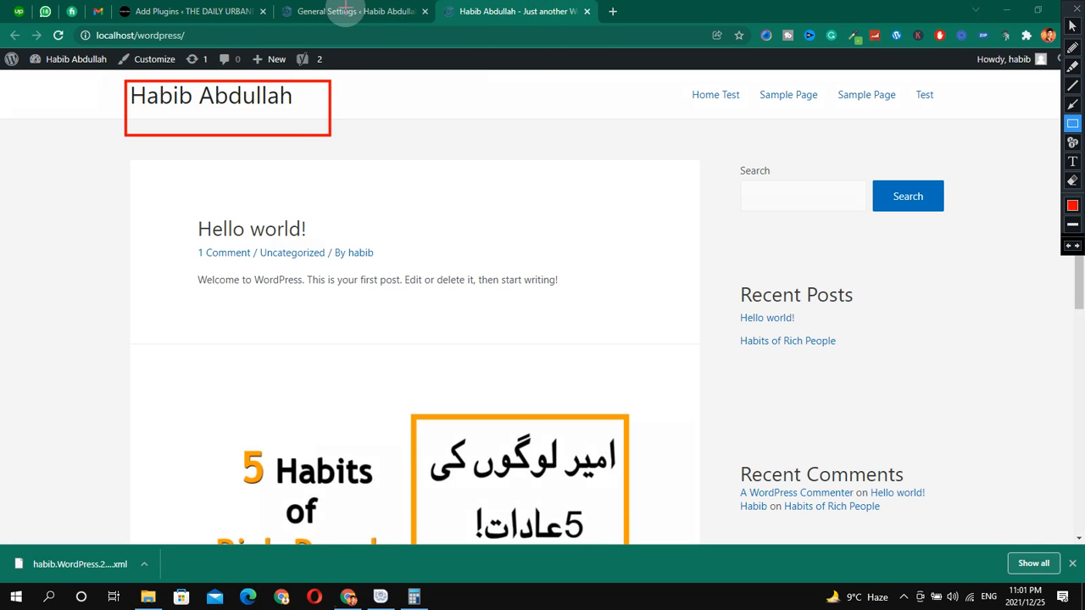
pyautogui.moveTo(113, 73); pyautogui.dragTo(344, 138)
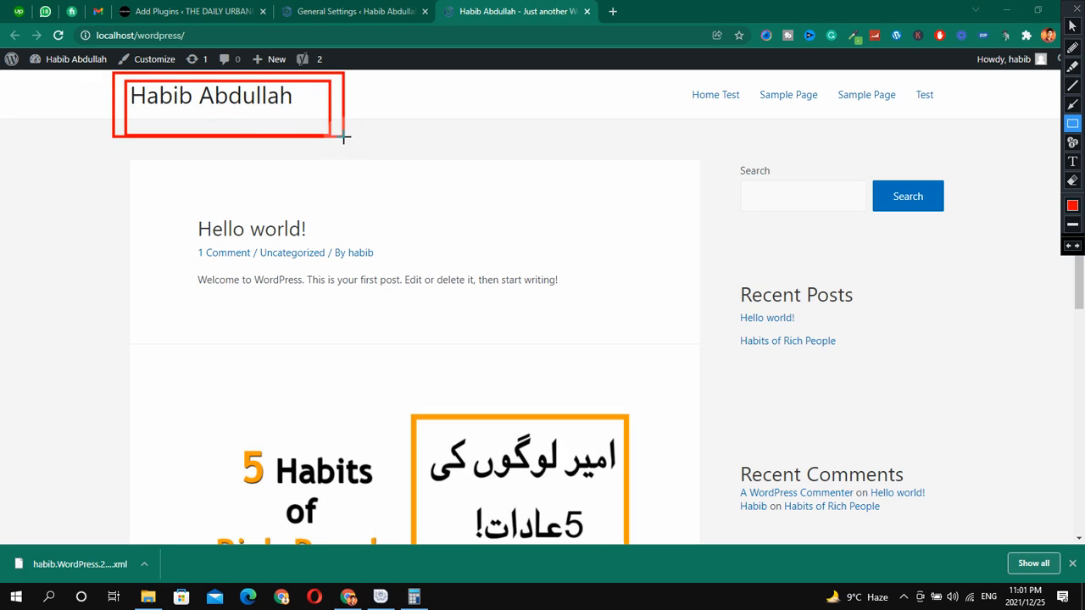
pyautogui.hotkey('ctrl', 'alt', 'd')
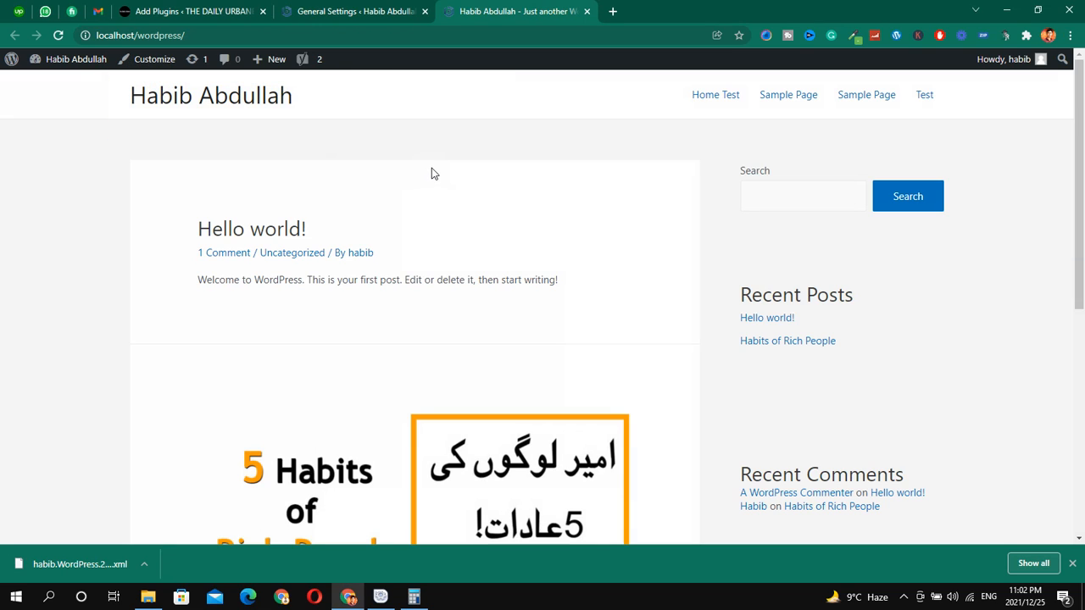
# - Mark the Tagline field in General Settings and check the front page header for the tagline beneath the site title
pyautogui.click(360, 8)
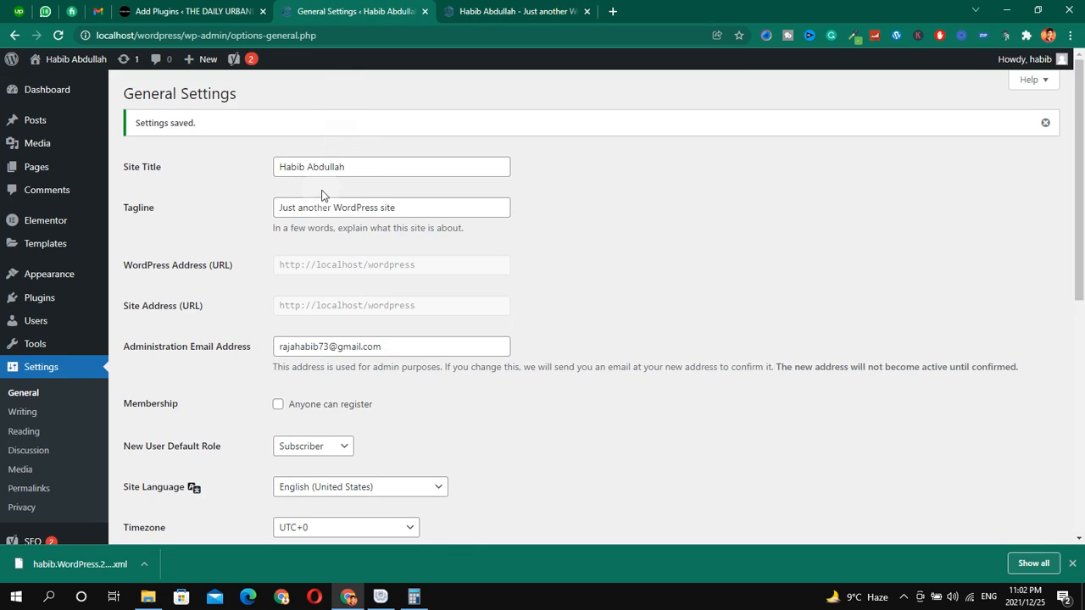
pyautogui.hotkey('ctrl', 'alt', 'd')
pyautogui.moveTo(239, 181)
pyautogui.mouseDown()
pyautogui.moveTo(313, 212)
pyautogui.moveTo(545, 234)
pyautogui.moveTo(551, 226)
pyautogui.mouseUp()
pyautogui.moveTo(111, 182); pyautogui.dragTo(181, 235)
pyautogui.press('Escape')
pyautogui.click(513, 9)
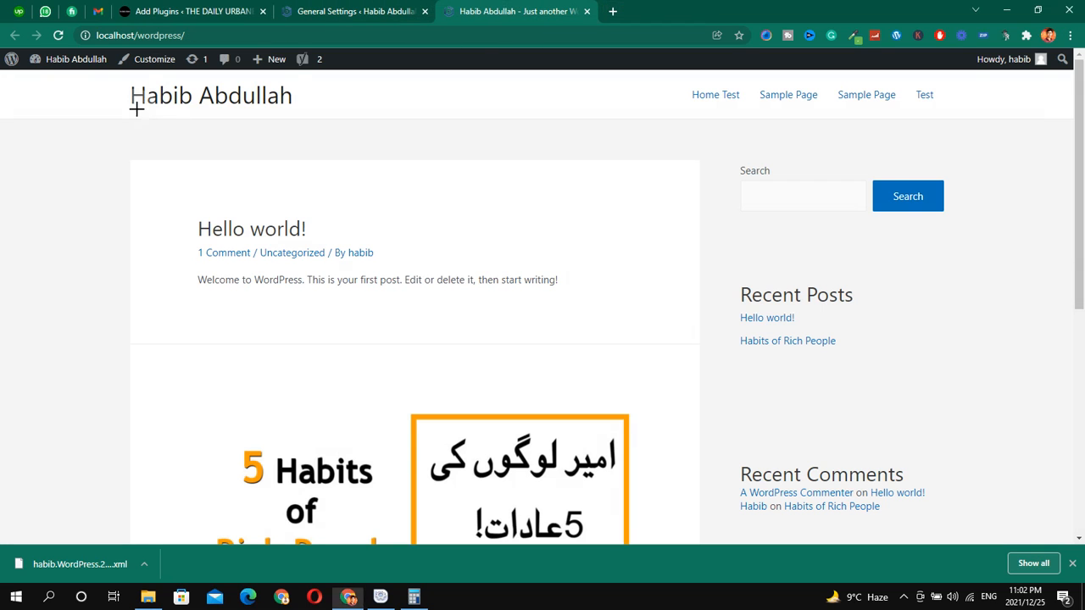
pyautogui.hotkey('ctrl', 'alt', 'd')
pyautogui.moveTo(129, 100)
pyautogui.mouseDown()
pyautogui.moveTo(310, 138)
pyautogui.moveTo(310, 121)
pyautogui.mouseUp()
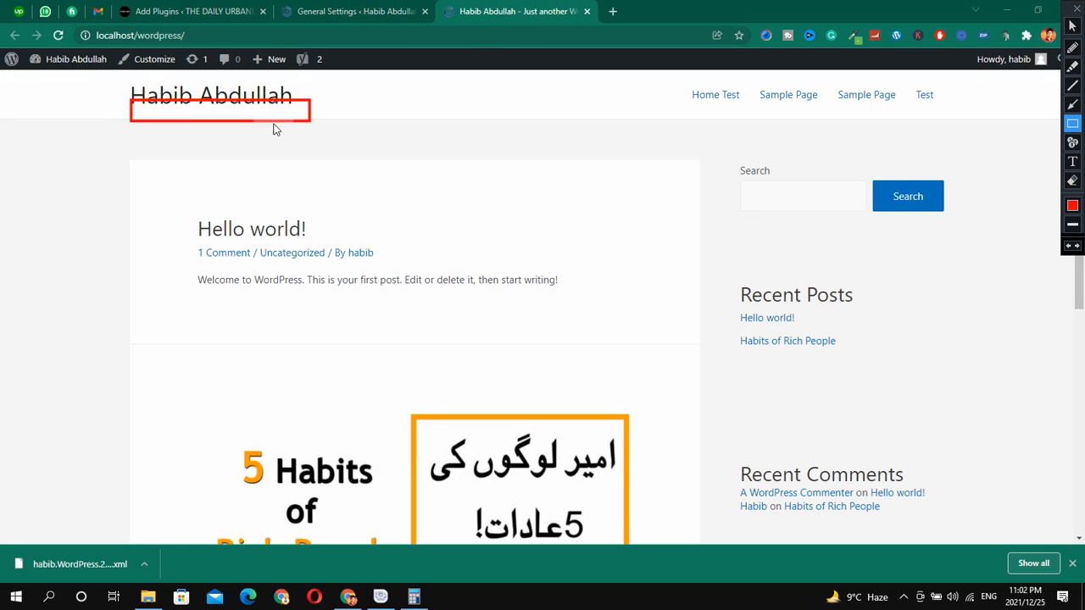
pyautogui.press('Escape')
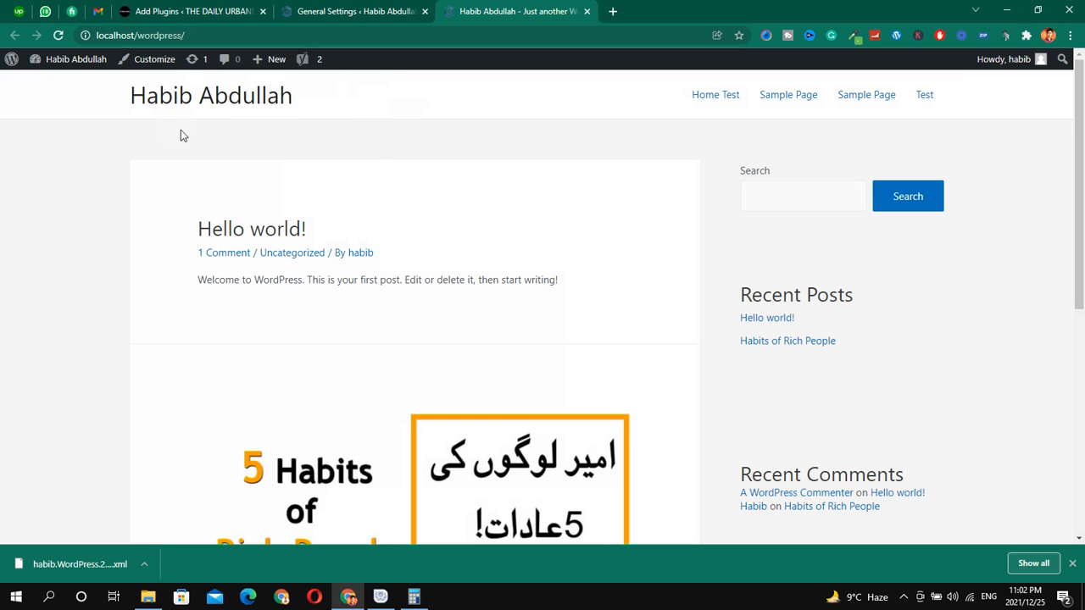
# - Mark the Customize option on the front page and open the theme customizer
pyautogui.hotkey('ctrl', 'alt', 'd')
pyautogui.moveTo(119, 49); pyautogui.dragTo(198, 75)
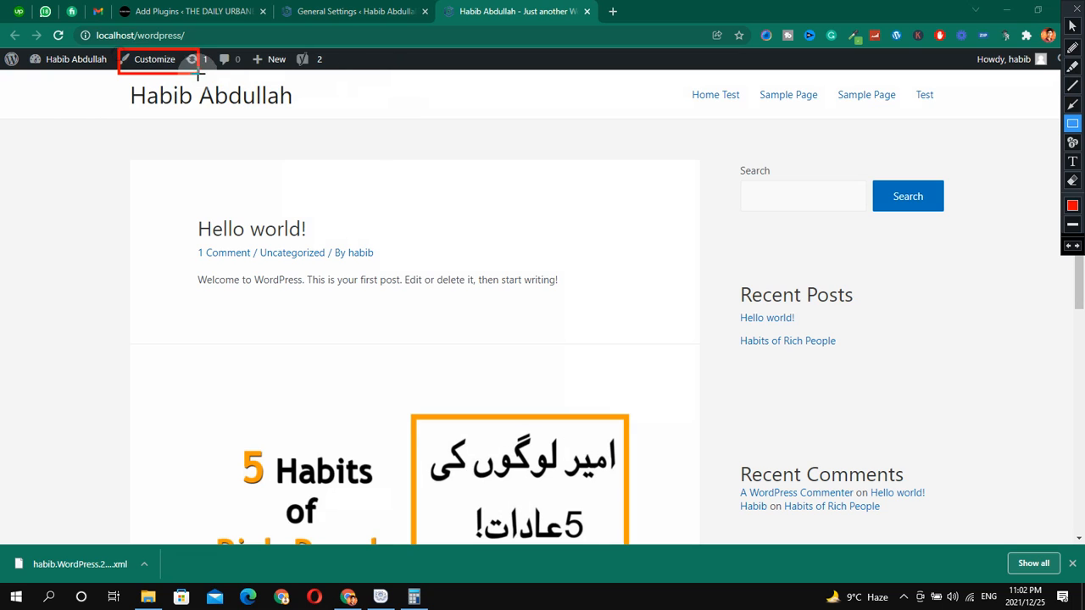
pyautogui.press('Escape')
pyautogui.rightClick(149, 61)
pyautogui.click(149, 61)
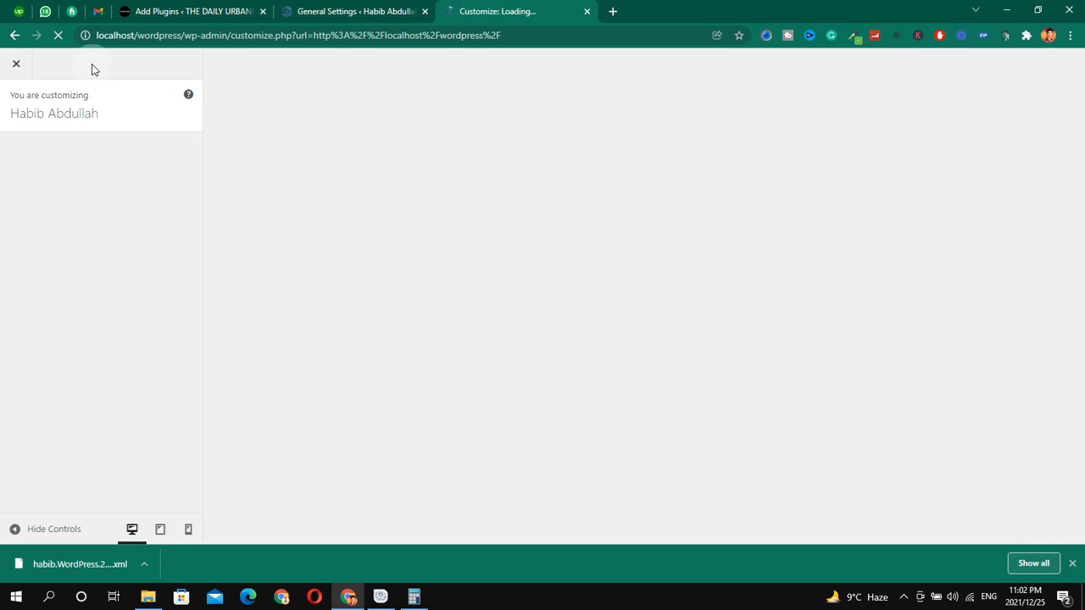
# - Look through the customizer's sections and open the Site Identity settings
pyautogui.hotkey('ctrl', 'alt', 'd')
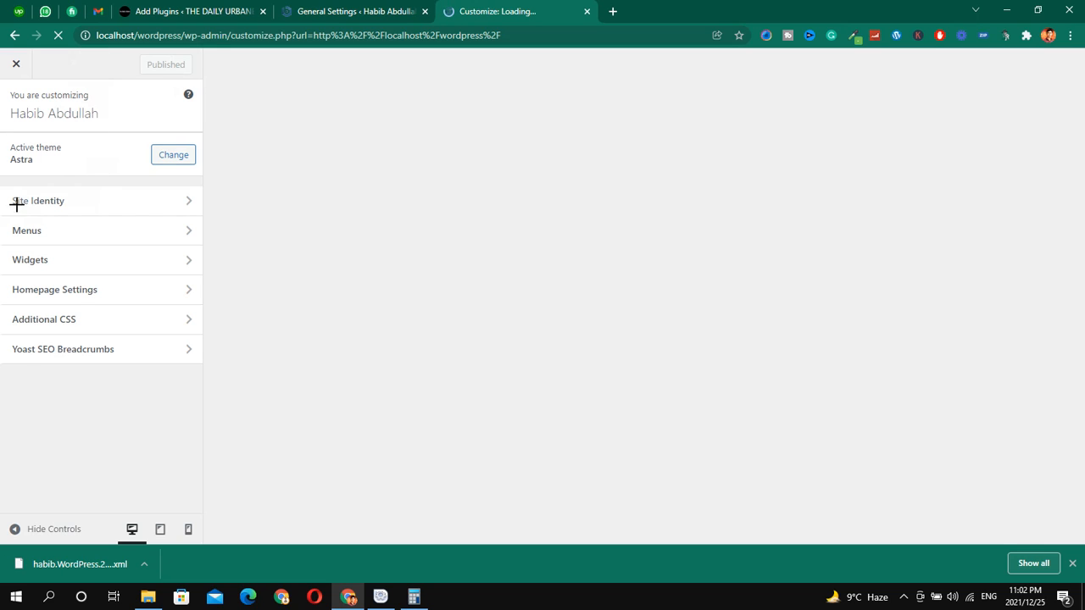
pyautogui.moveTo(43, 195); pyautogui.dragTo(207, 209)
pyautogui.hotkey('ctrl', 'alt', 'd')
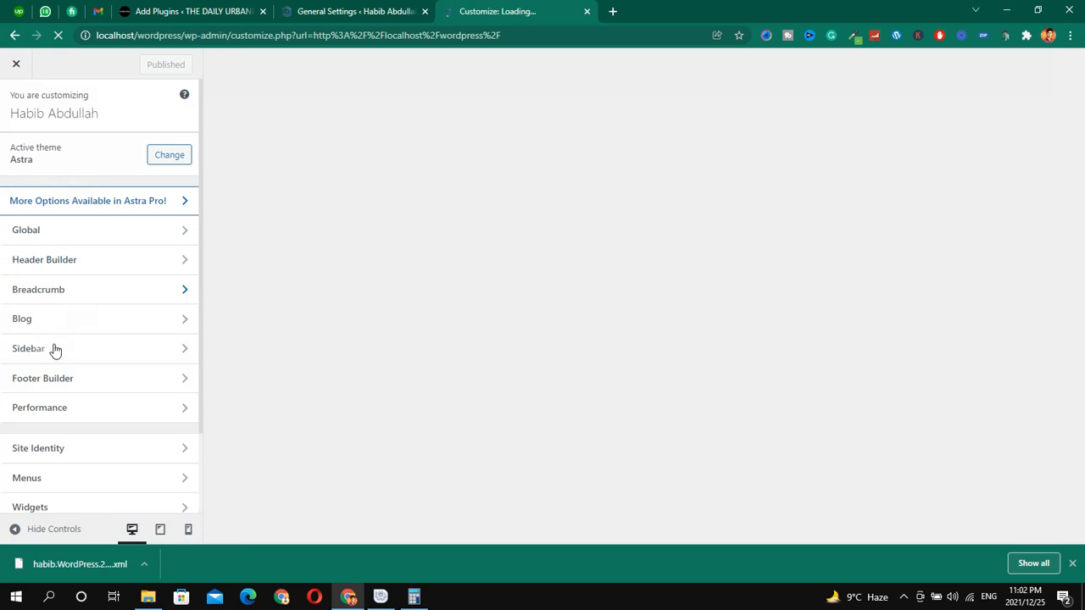
pyautogui.scroll(-2, 91, 326)
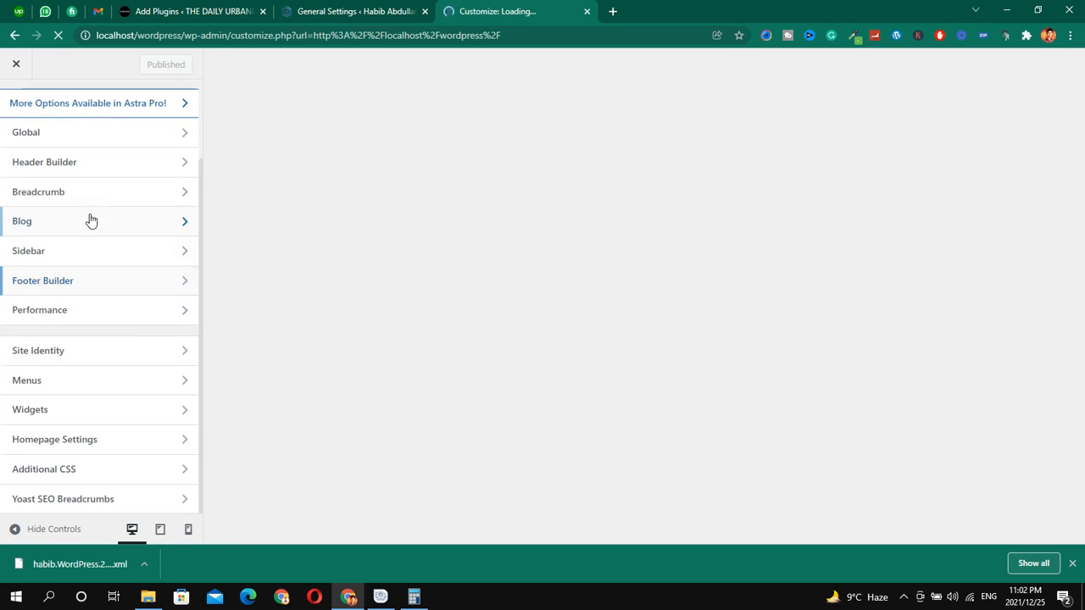
pyautogui.scroll(1, 88, 228)
pyautogui.scroll(1, 68, 168)
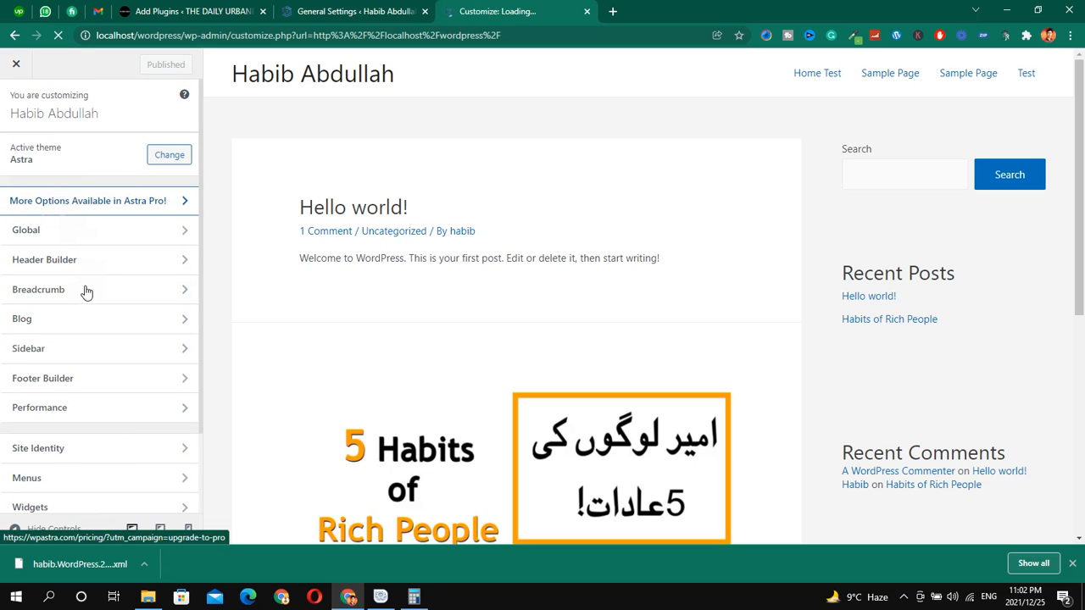
pyautogui.scroll(-1, 84, 328)
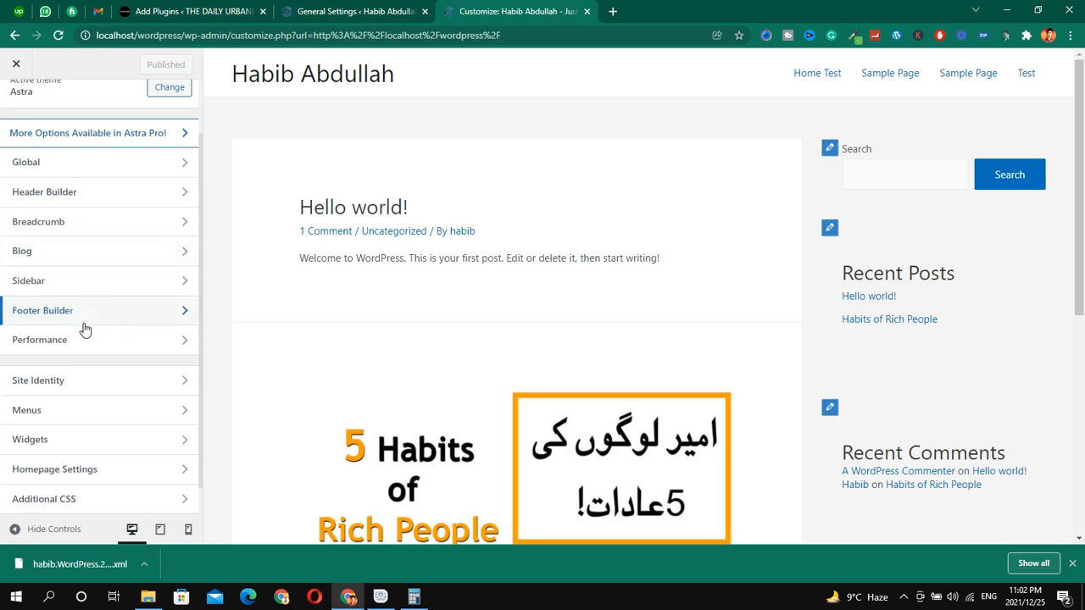
pyautogui.click(96, 381)
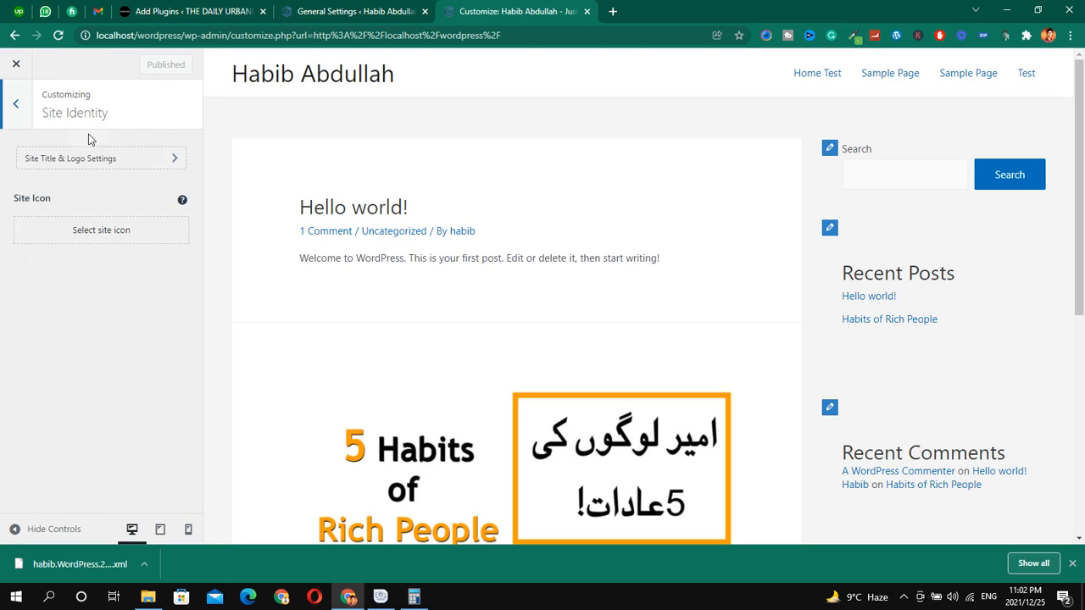
# - Open the Site Title & Logo settings from Site Identity and bring up the title and tagline options
pyautogui.hotkey('ctrl', 'alt', 'd')
pyautogui.moveTo(15, 144)
pyautogui.mouseDown()
pyautogui.moveTo(159, 161)
pyautogui.moveTo(173, 176)
pyautogui.mouseUp()
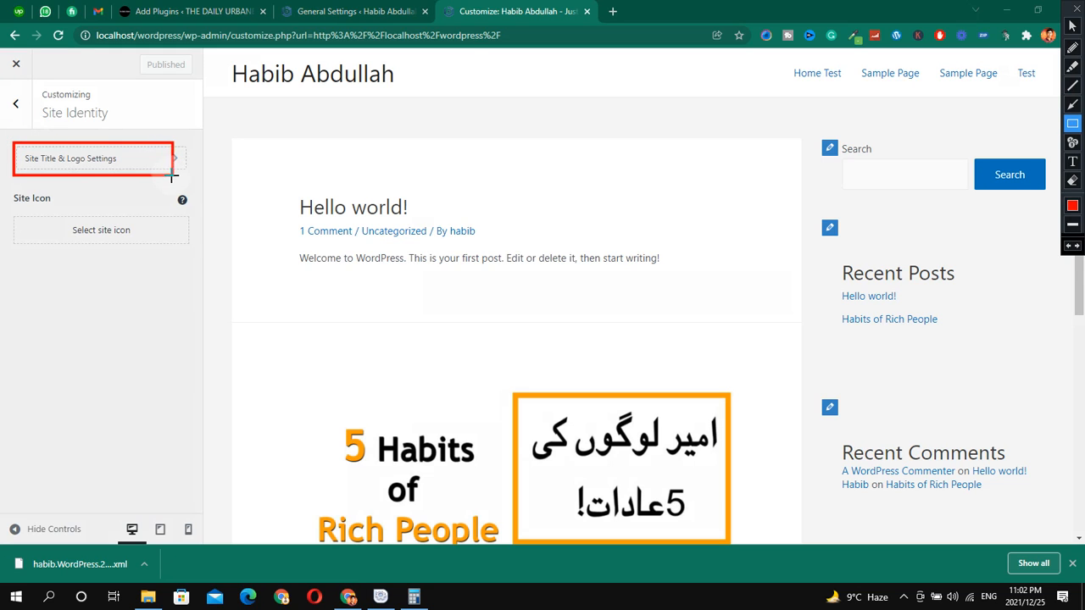
pyautogui.hotkey('ctrl', 'alt', 'd')
pyautogui.click(106, 161)
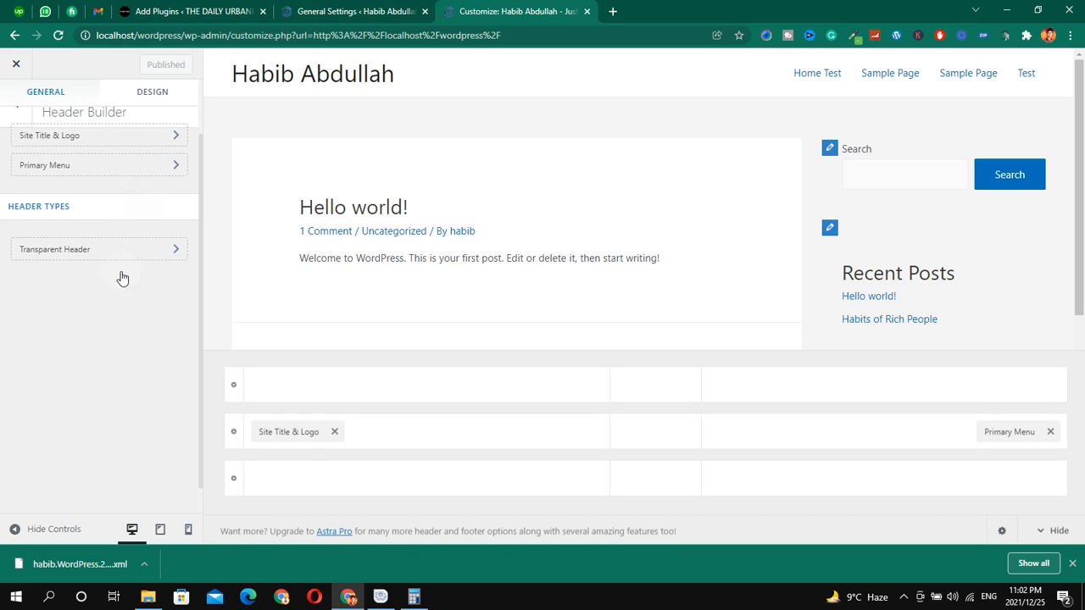
pyautogui.scroll(1, 123, 276)
pyautogui.click(120, 196)
pyautogui.scroll(-1, 111, 277)
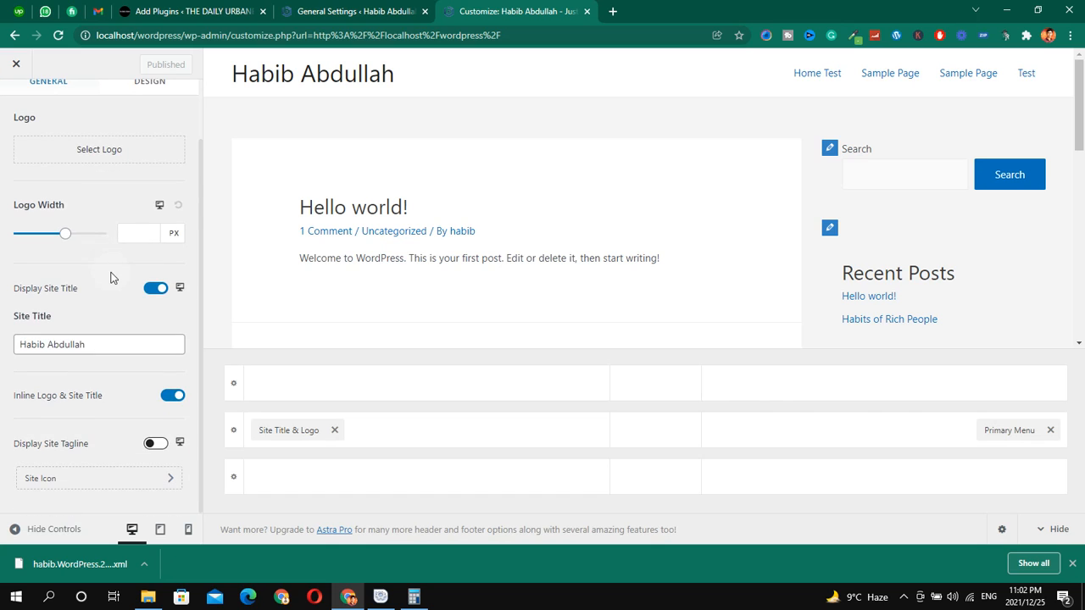
# - Mark the site title and tagline options and enable Display Site Tagline for the header
pyautogui.hotkey('ctrl', 'alt', 'd')
pyautogui.moveTo(3, 293); pyautogui.dragTo(181, 369)
pyautogui.moveTo(6, 427)
pyautogui.mouseDown()
pyautogui.moveTo(106, 485)
pyautogui.moveTo(186, 499)
pyautogui.mouseUp()
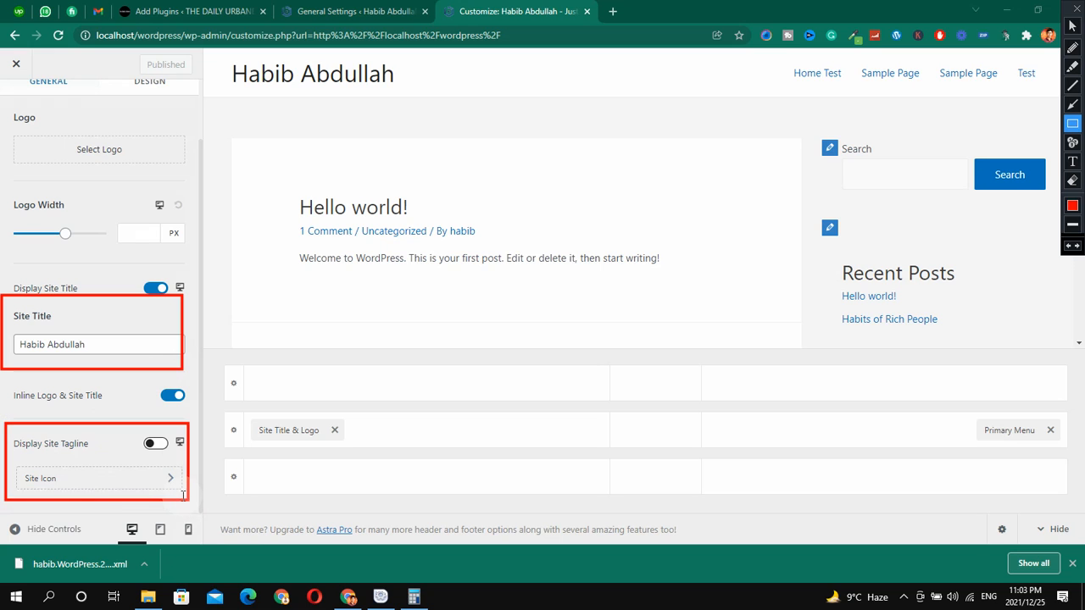
pyautogui.hotkey('ctrl', 'alt', 'd')
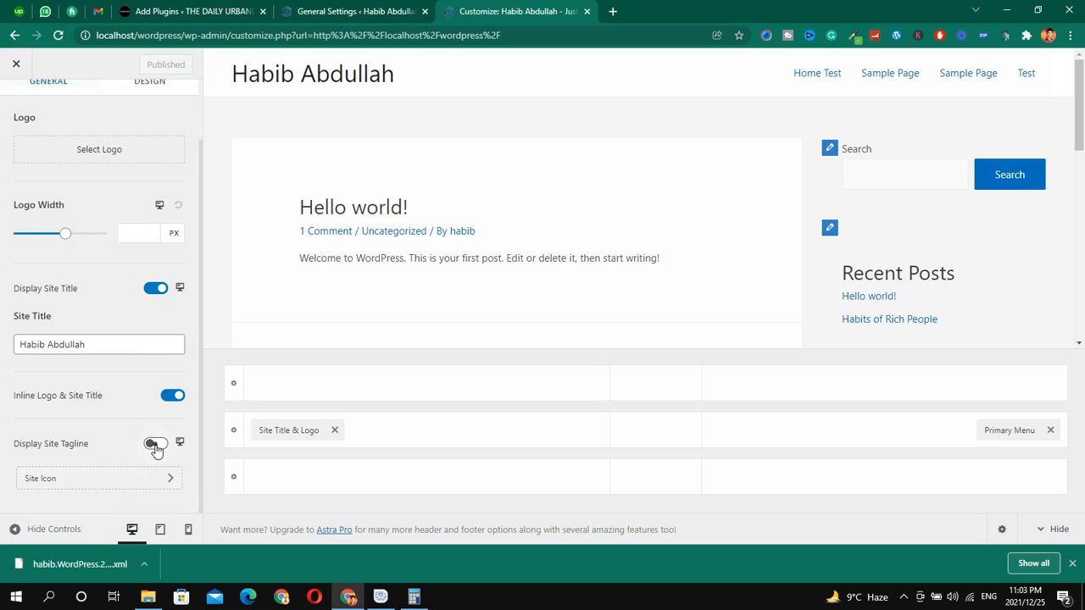
pyautogui.click(155, 446)
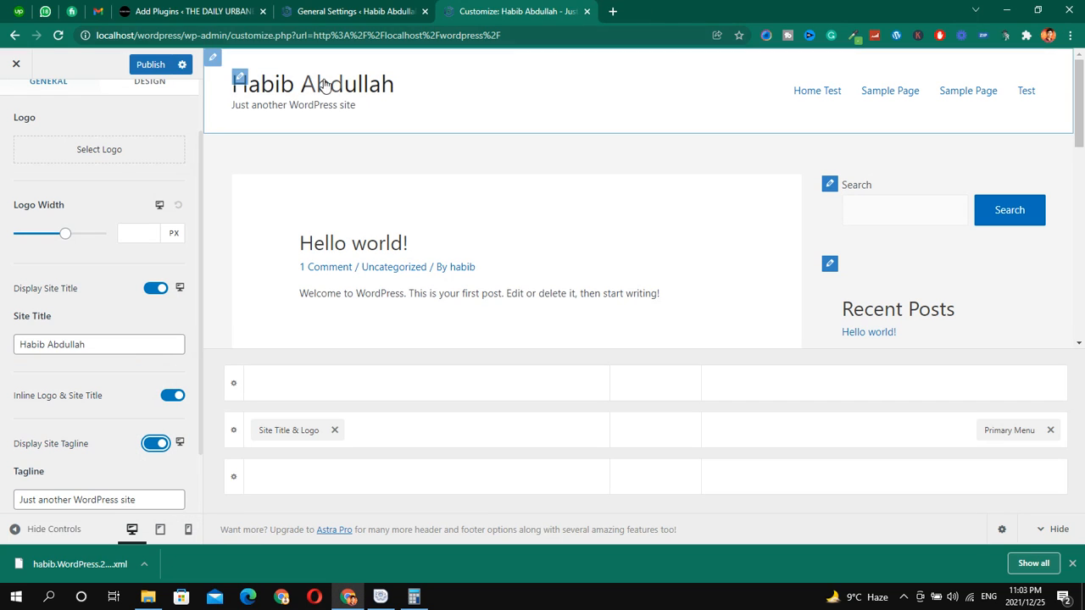
# - Mark the tagline in the customizer's header preview and compare it with the Tagline field in General Settings
pyautogui.hotkey('ctrl', 'alt', 'd')
pyautogui.moveTo(231, 100); pyautogui.dragTo(367, 116)
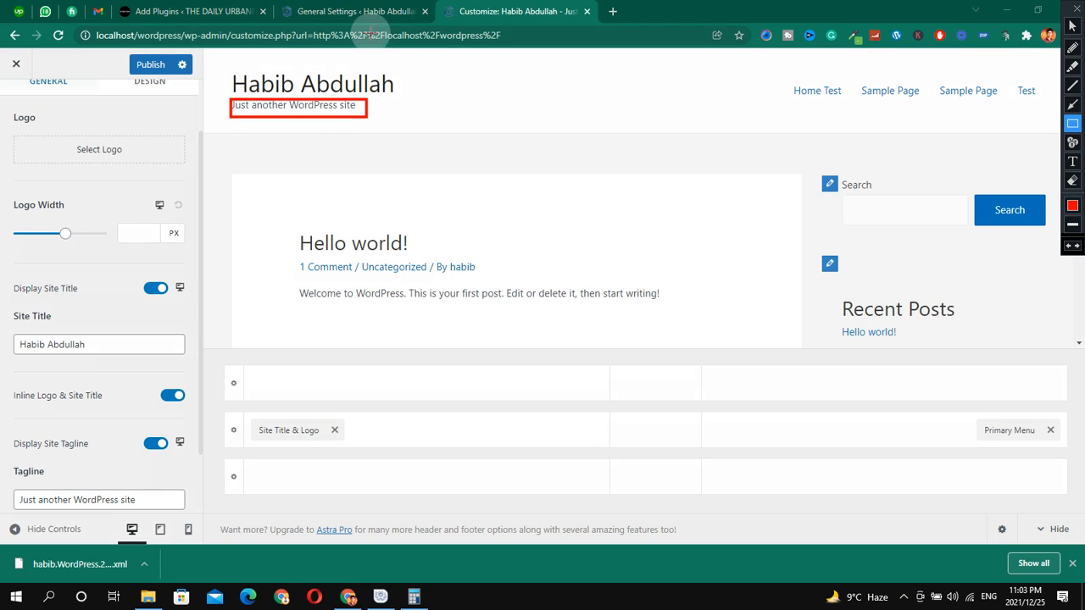
pyautogui.hotkey('ctrl', 'alt', 'd')
pyautogui.click(339, 11)
pyautogui.hotkey('ctrl', 'alt', 'd')
pyautogui.moveTo(252, 180)
pyautogui.mouseDown()
pyautogui.moveTo(443, 237)
pyautogui.moveTo(523, 243)
pyautogui.mouseUp()
pyautogui.hotkey('ctrl', 'alt', 'd')
pyautogui.click(483, 11)
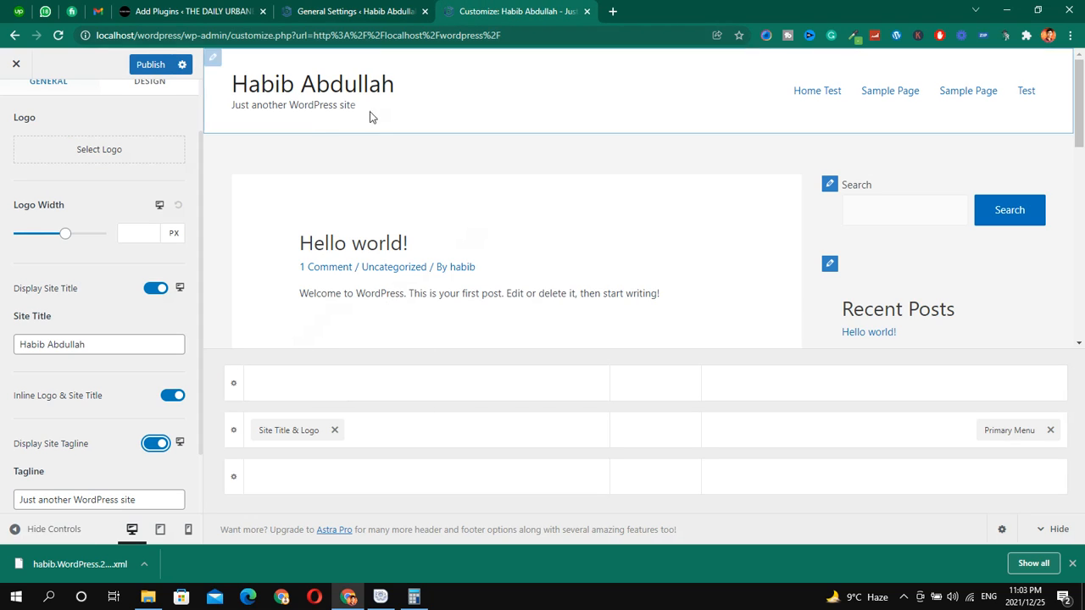
# - Mark the Tagline setting in General Settings, set the tagline to "This a test website" and save the changes
pyautogui.click(102, 500)
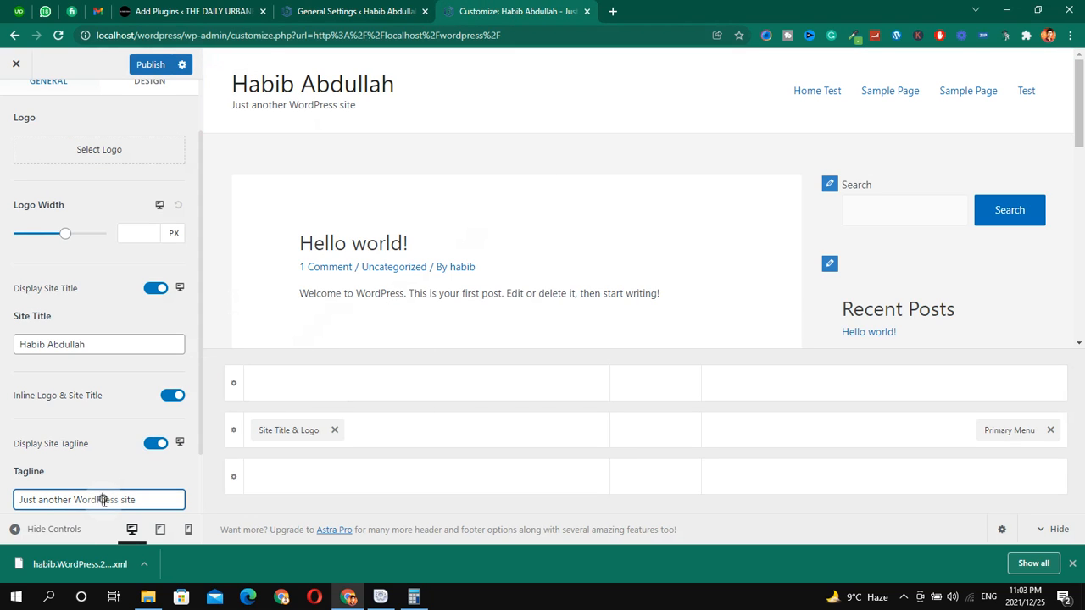
pyautogui.tripleClick(103, 499)
pyautogui.click(344, 11)
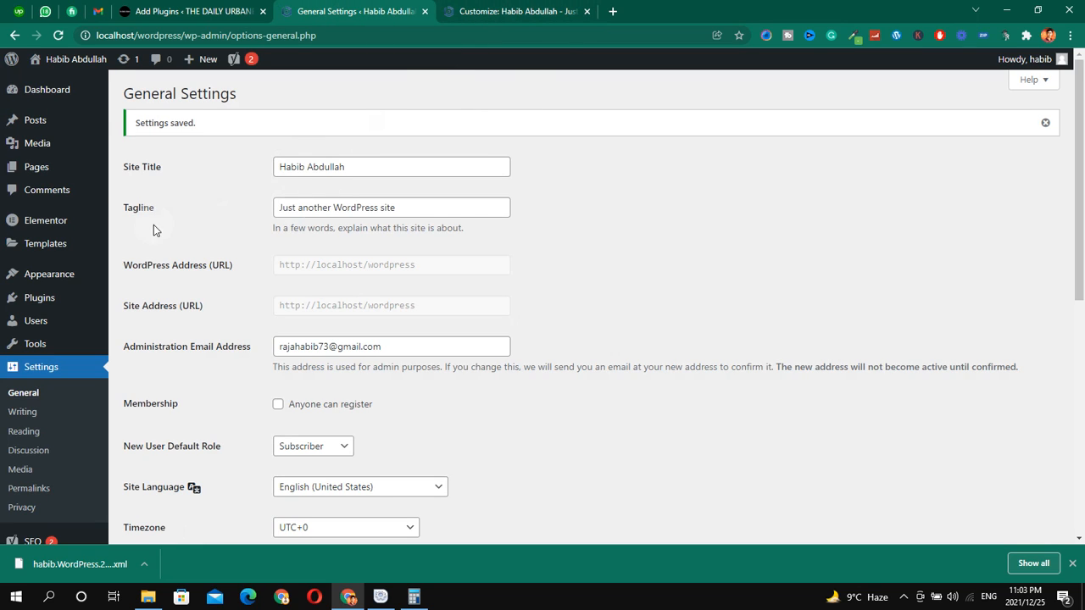
pyautogui.hotkey('ctrl', 'alt', 'd')
pyautogui.moveTo(120, 194)
pyautogui.mouseDown()
pyautogui.moveTo(455, 237)
pyautogui.moveTo(530, 230)
pyautogui.mouseUp()
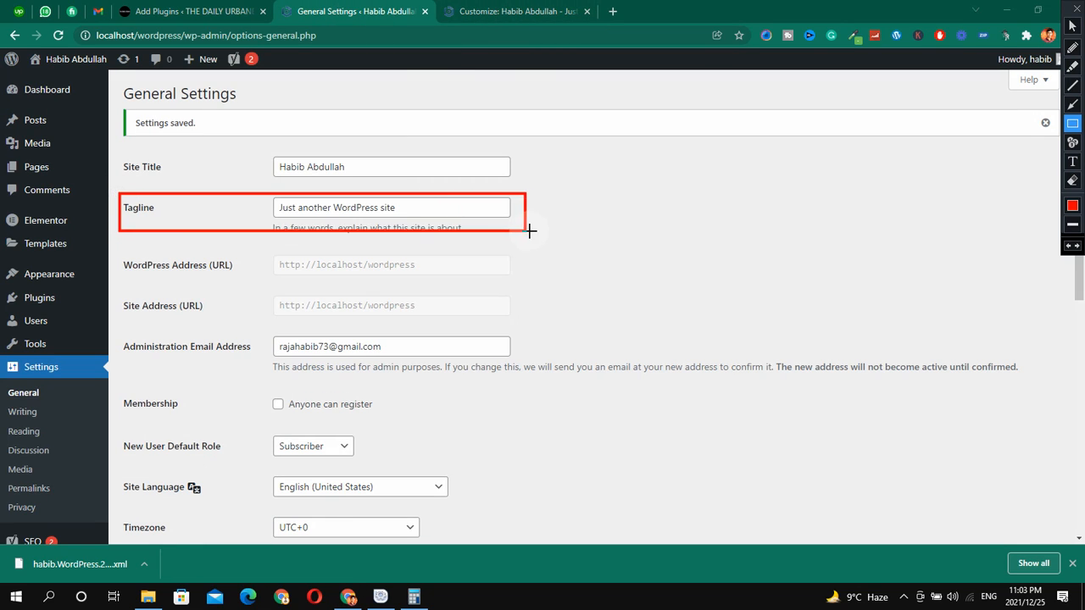
pyautogui.hotkey('ctrl', 'alt', 'd')
pyautogui.tripleClick(439, 203)
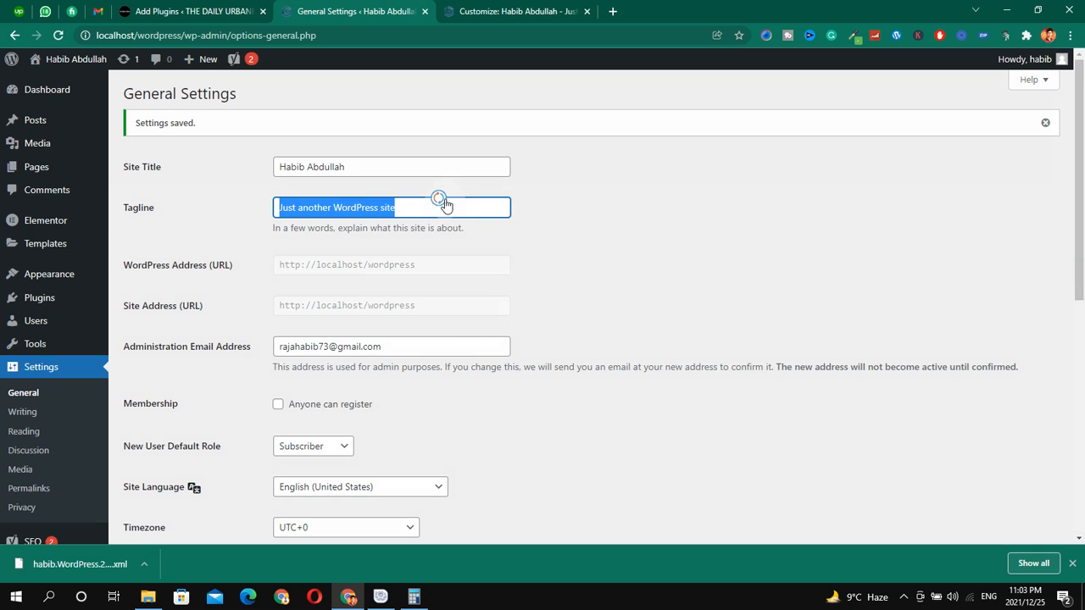
pyautogui.write('This a test website')
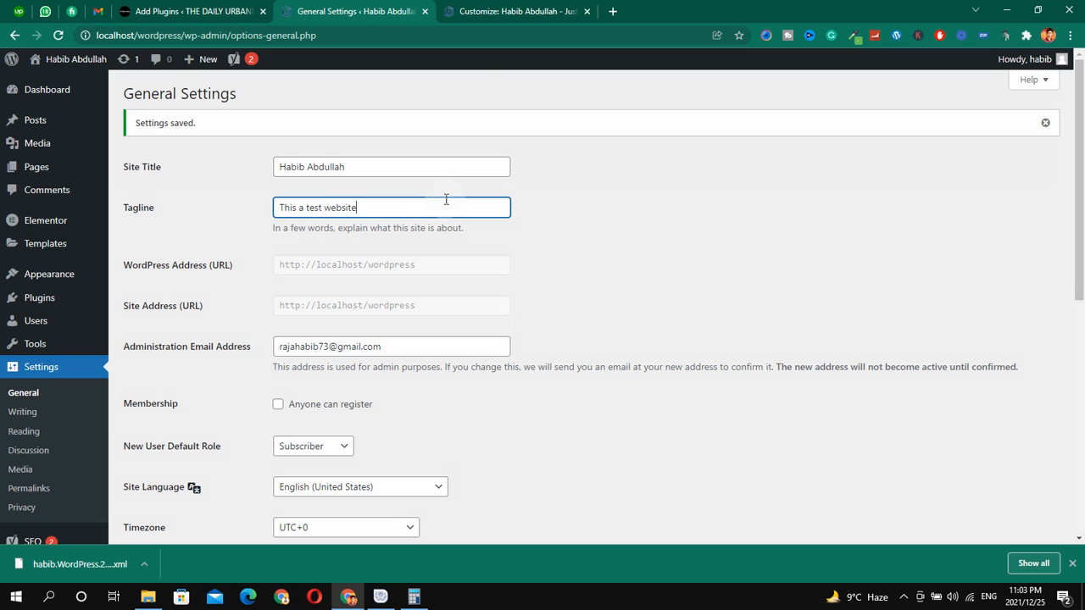
pyautogui.scroll(-6, 177, 385)
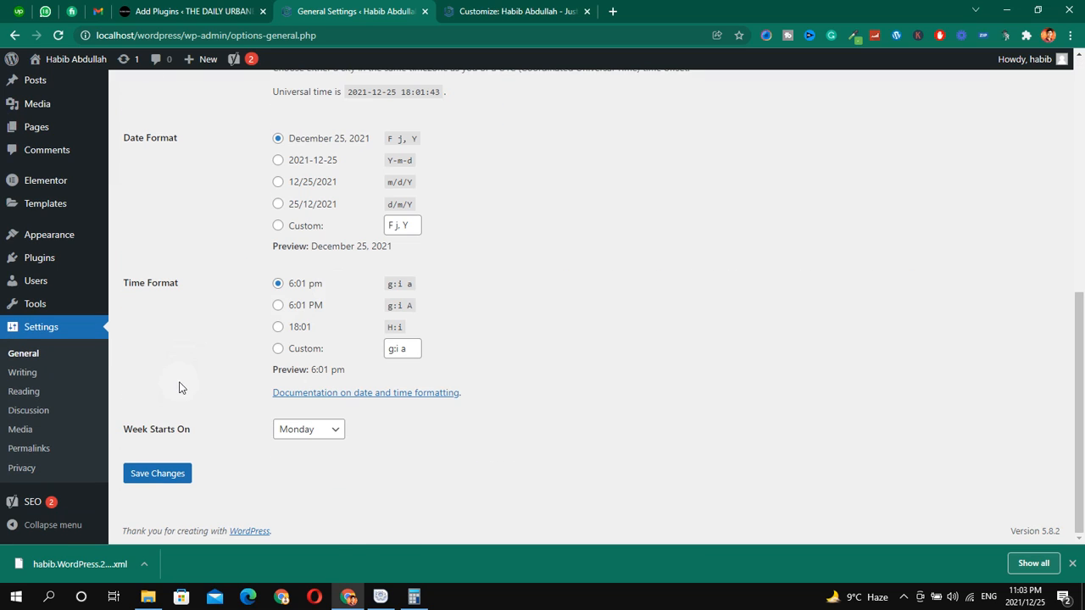
pyautogui.click(154, 473)
# - Leave the customizer, discarding its unpublished changes, and return to the site's front page
pyautogui.click(450, 9)
pyautogui.click(26, 66)
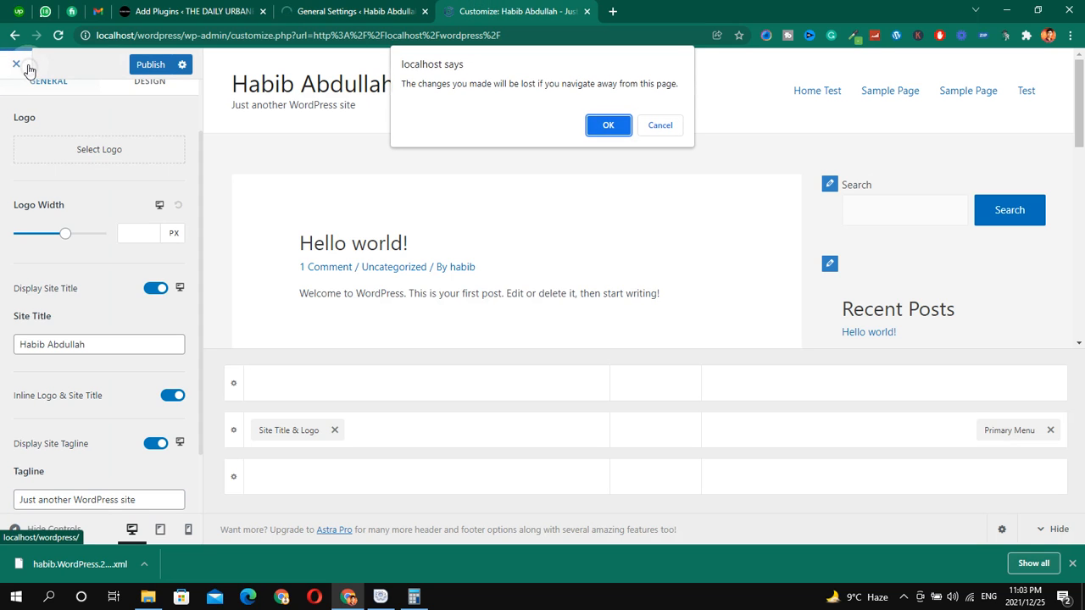
pyautogui.click(601, 126)
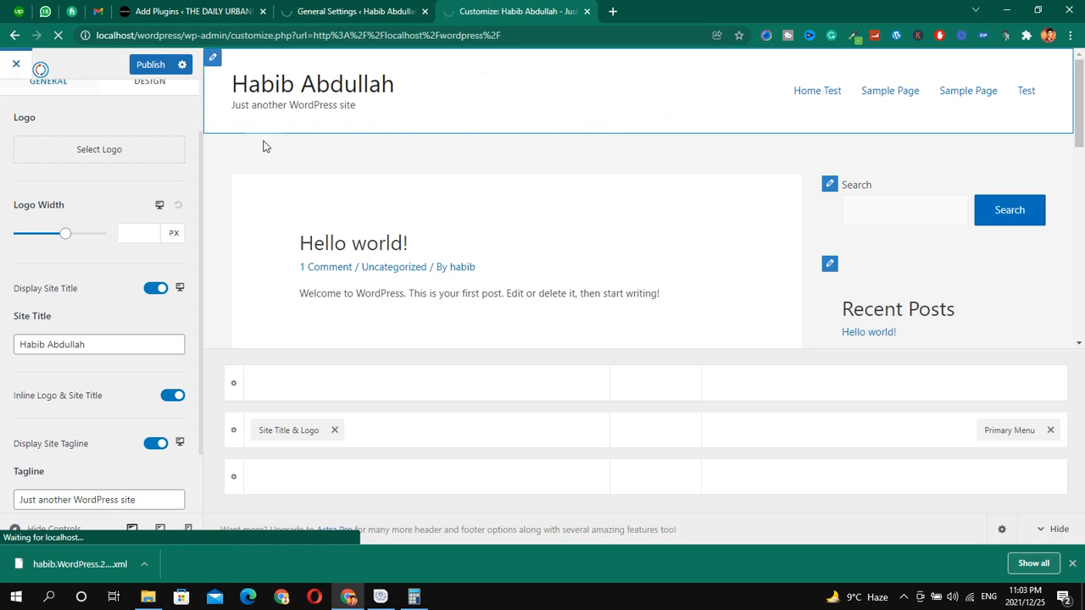
pyautogui.scroll(2, 90, 110)
pyautogui.click(19, 106)
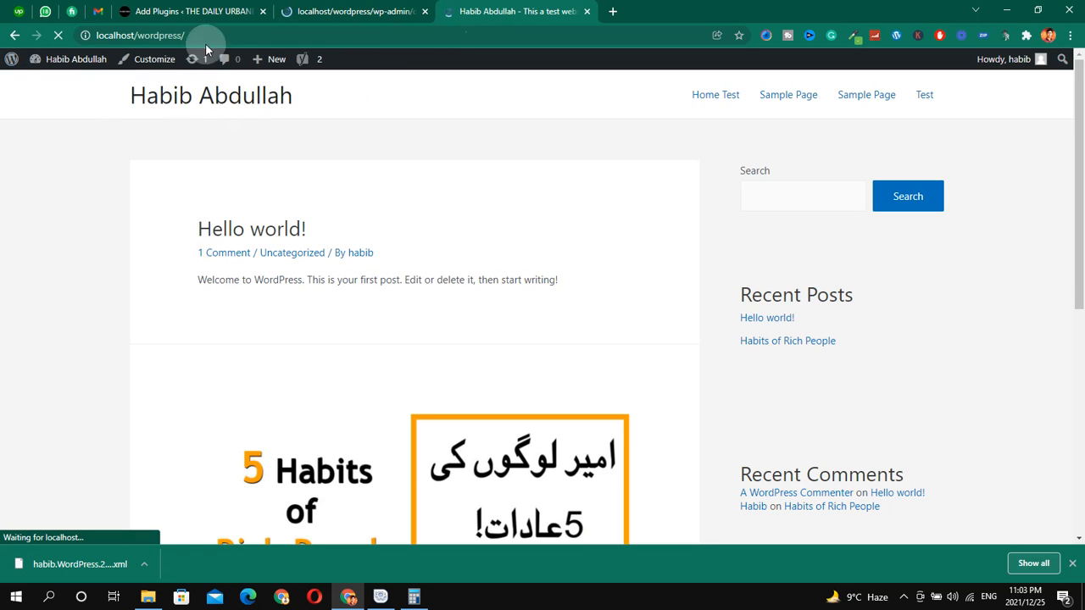
# - Reopen the customizer's Site Title & Logo settings, enable Display Site Tagline and publish the change
pyautogui.click(14, 34)
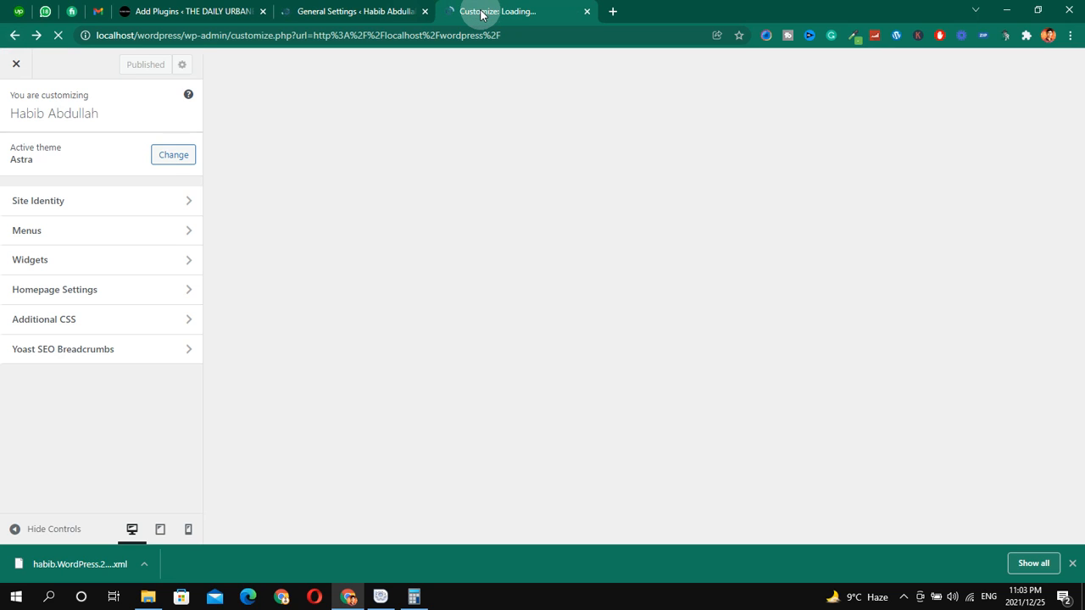
pyautogui.click(74, 207)
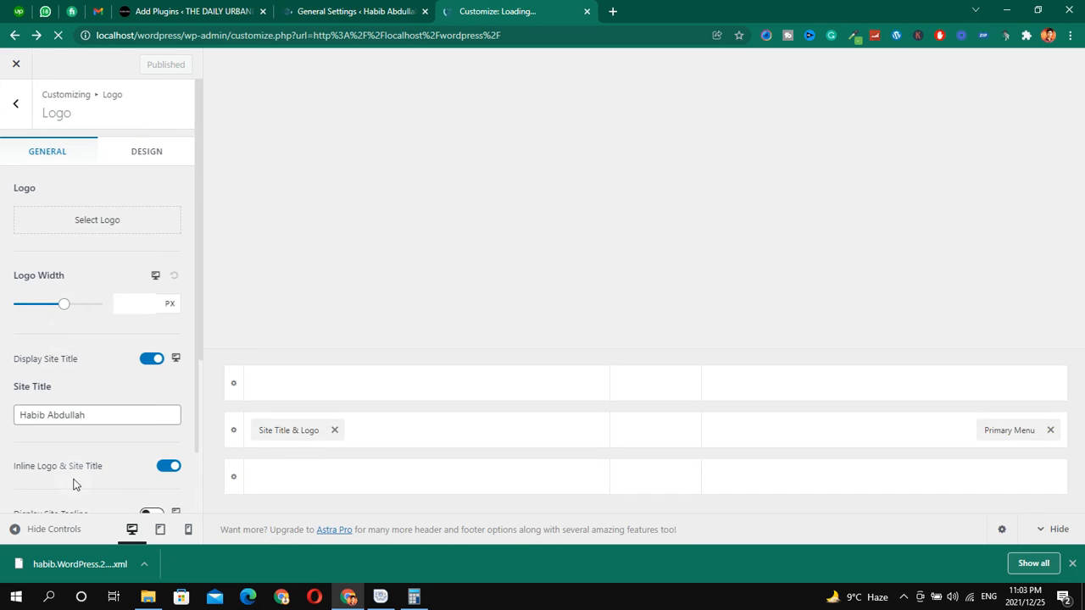
pyautogui.scroll(-1, 106, 470)
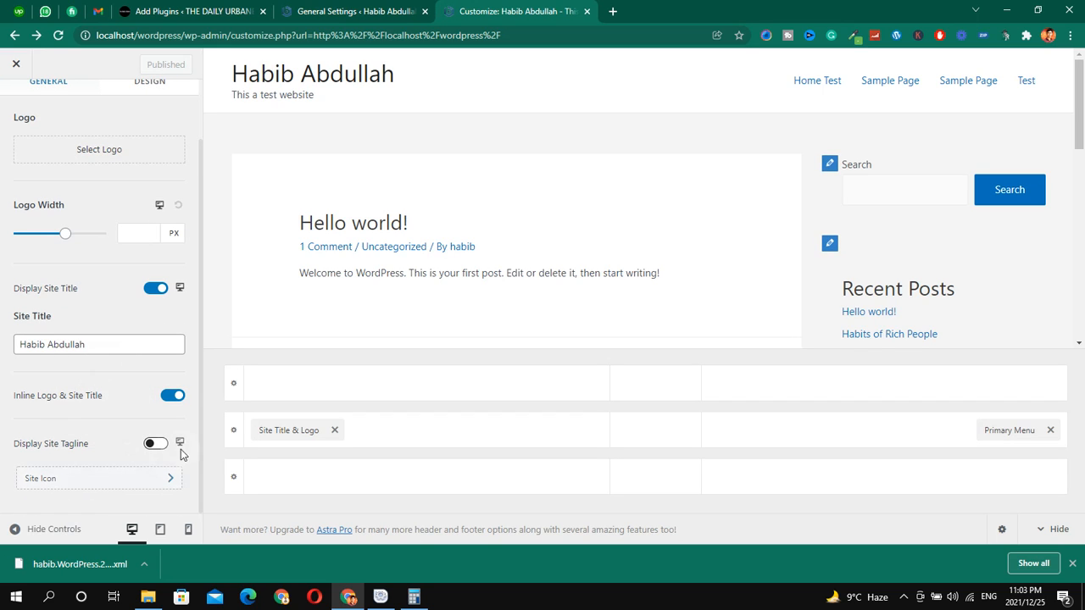
pyautogui.click(155, 443)
pyautogui.click(132, 68)
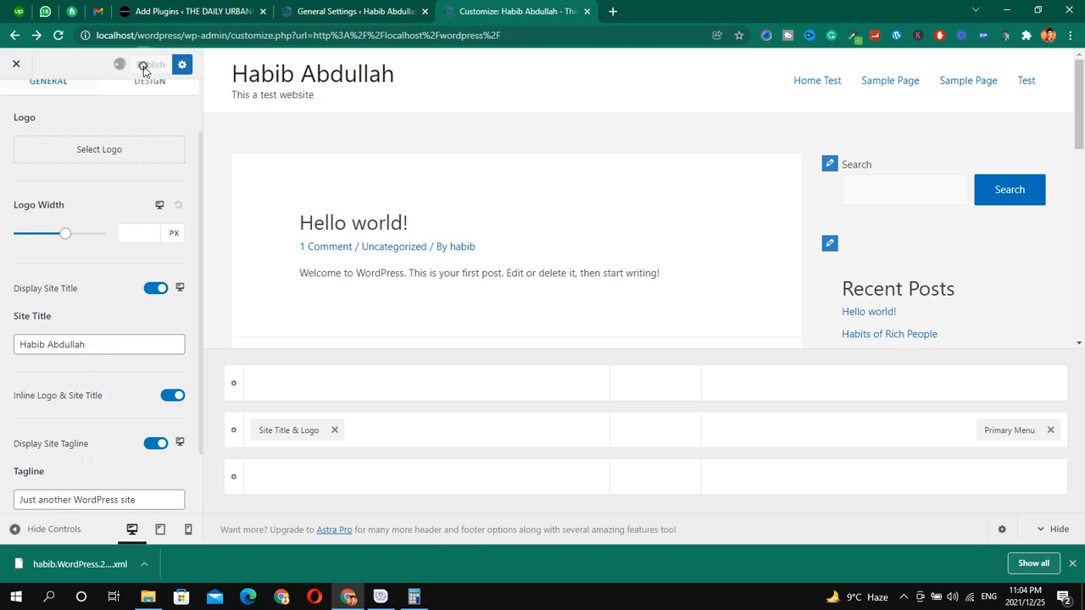
# - Close the customizer and mark the tagline in the live site's header
pyautogui.click(15, 64)
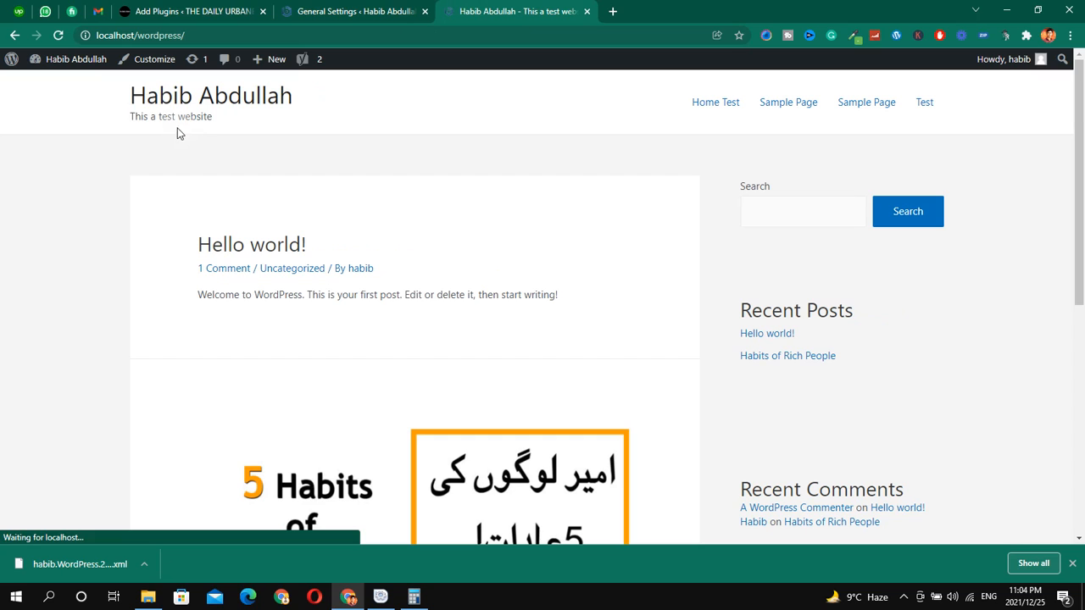
pyautogui.hotkey('ctrl', 'alt', 'd')
pyautogui.moveTo(121, 107); pyautogui.dragTo(242, 125)
pyautogui.press('Escape')
# - Go back to General Settings and mark the Site Title and Tagline fields
pyautogui.click(353, 10)
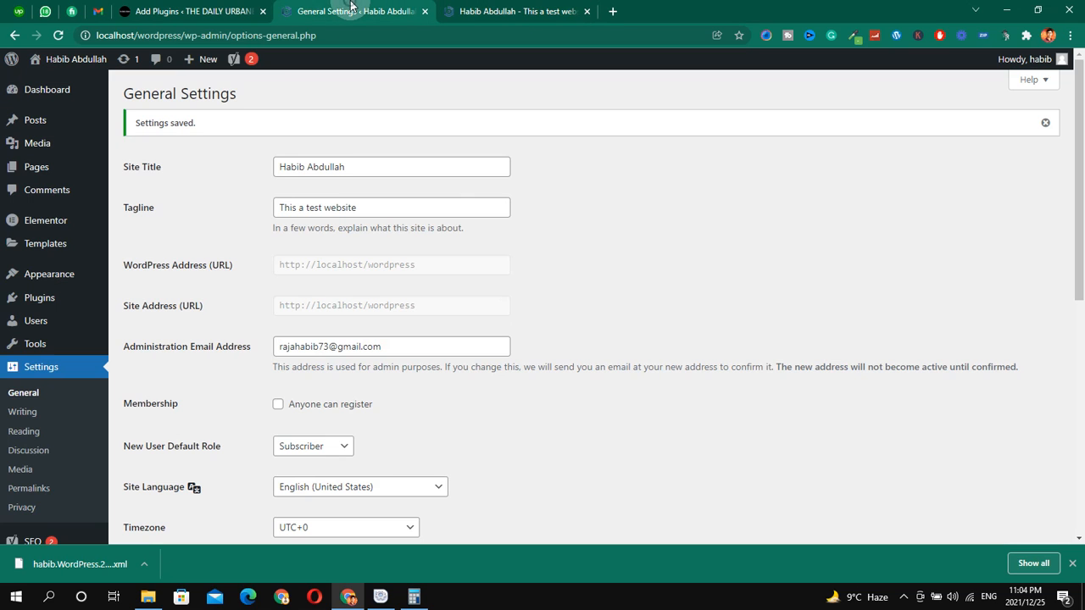
pyautogui.hotkey('ctrl', 'alt', 'd')
pyautogui.moveTo(217, 122)
pyautogui.mouseDown()
pyautogui.moveTo(573, 256)
pyautogui.moveTo(607, 252)
pyautogui.mouseUp()
pyautogui.press('Escape')
# - Mark the WordPress Address (URL) field and compare it with the page URL shown in the browser
pyautogui.hotkey('ctrl', 'alt', 'd')
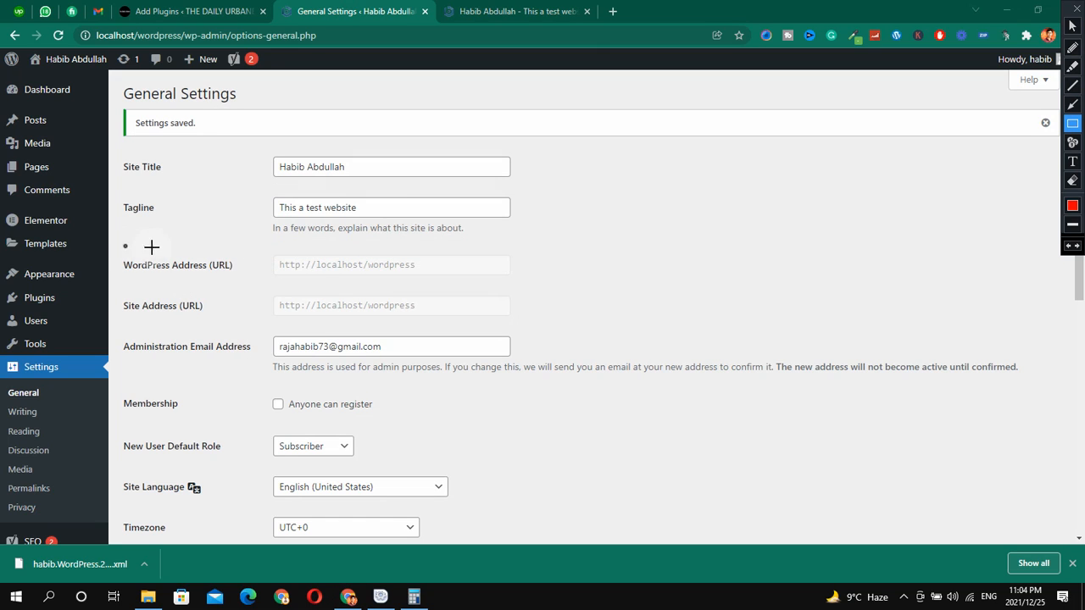
pyautogui.moveTo(125, 246)
pyautogui.mouseDown()
pyautogui.moveTo(526, 266)
pyautogui.moveTo(484, 278)
pyautogui.moveTo(491, 282)
pyautogui.mouseUp()
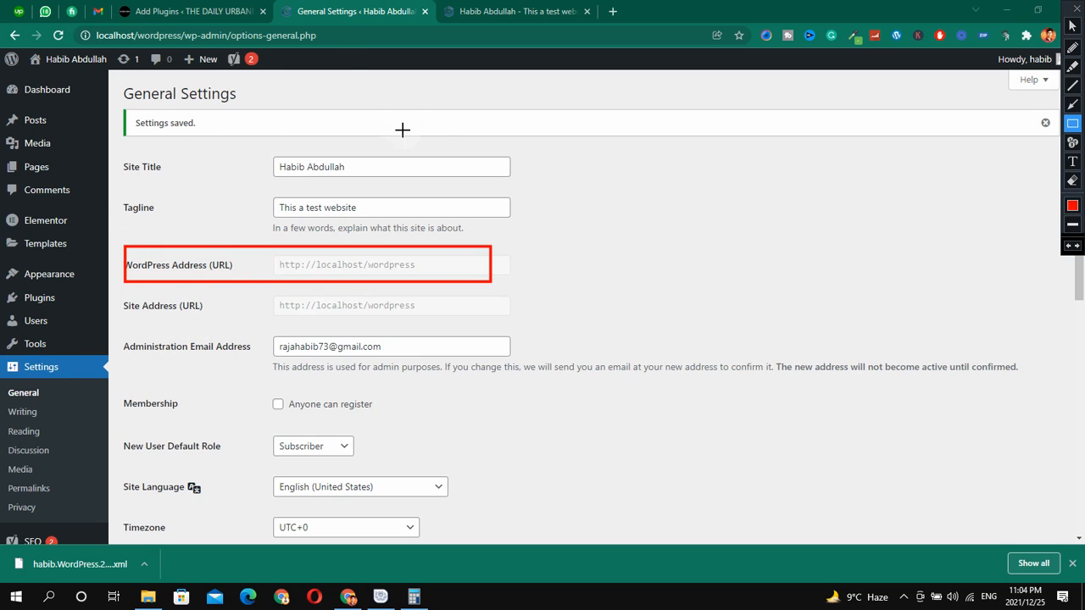
pyautogui.moveTo(72, 15)
pyautogui.mouseDown()
pyautogui.moveTo(165, 35)
pyautogui.moveTo(383, 48)
pyautogui.mouseUp()
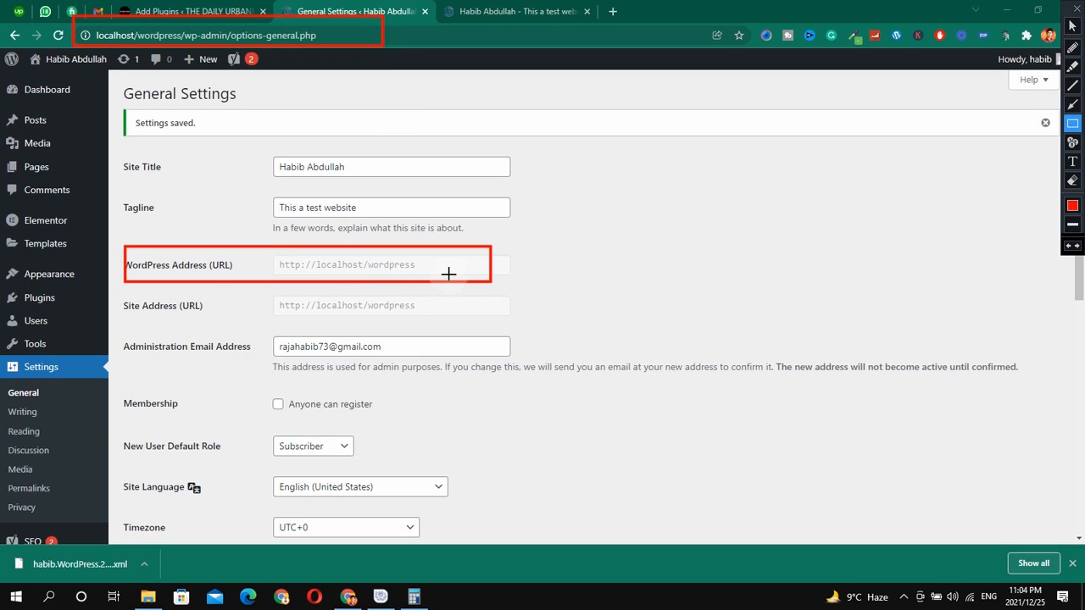
pyautogui.press('Escape')
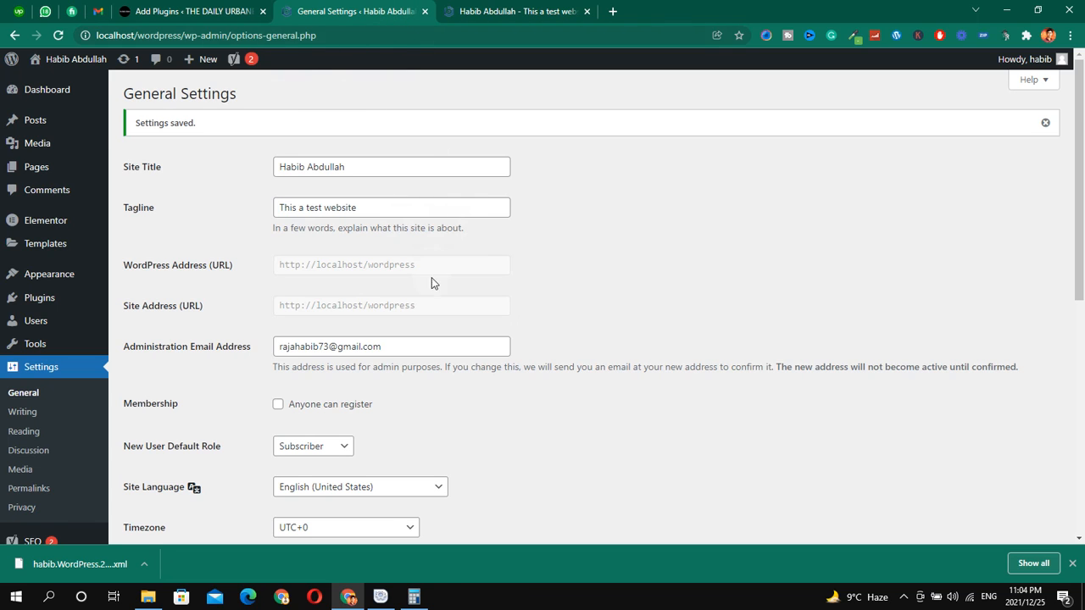
# - Mark the Site Address (URL) field in General Settings and compare it with WordPress Address (URL)
pyautogui.scroll(-1, 550, 364)
pyautogui.scroll(-1, 550, 364)
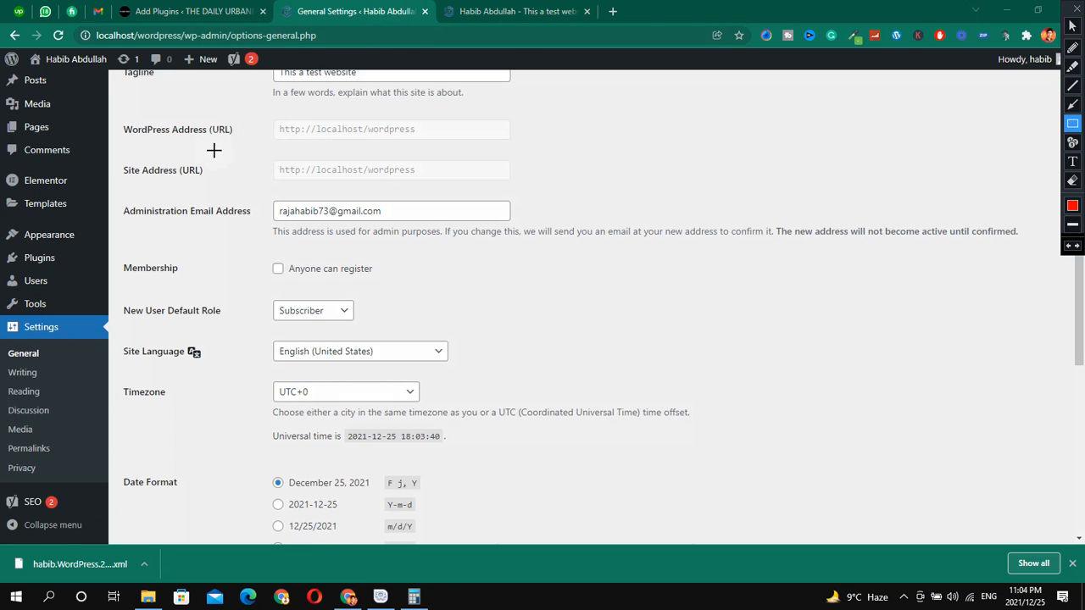
pyautogui.moveTo(110, 156)
pyautogui.mouseDown()
pyautogui.moveTo(443, 194)
pyautogui.moveTo(520, 190)
pyautogui.mouseUp()
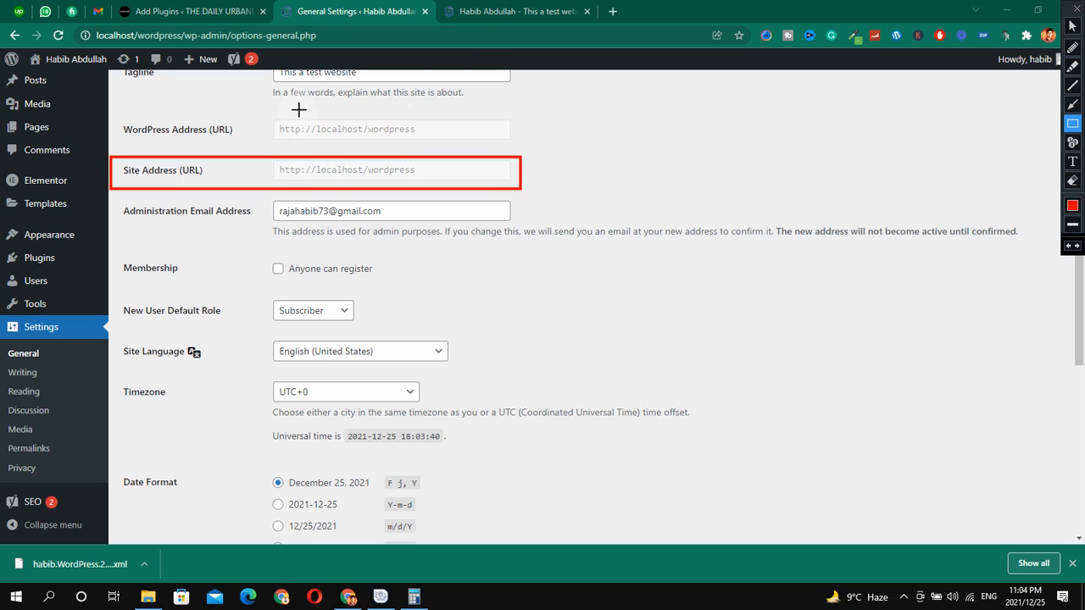
pyautogui.moveTo(299, 110); pyautogui.dragTo(307, 222)
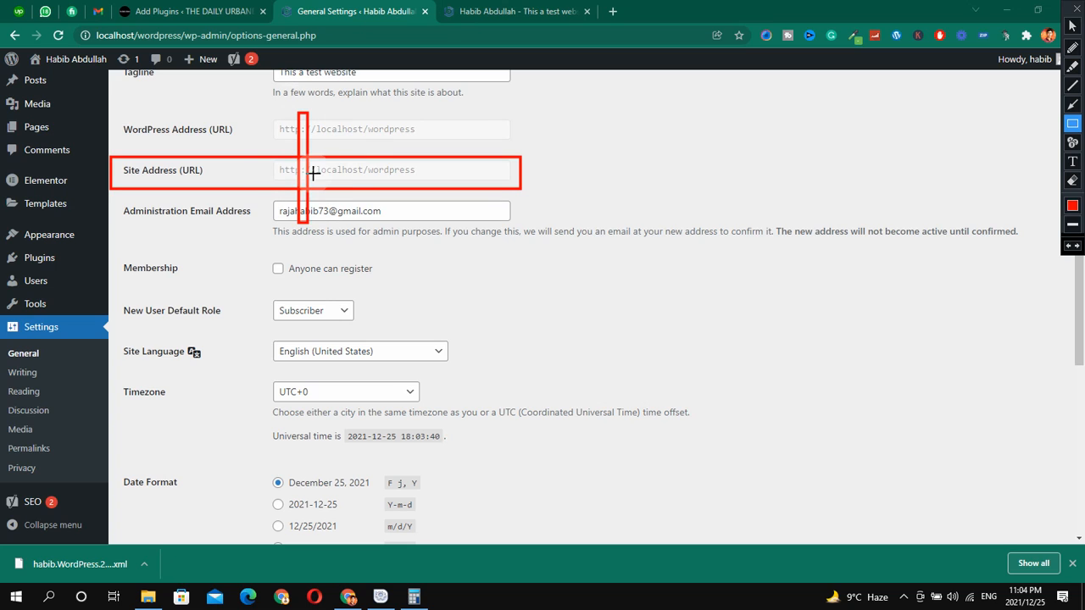
pyautogui.press('Escape')
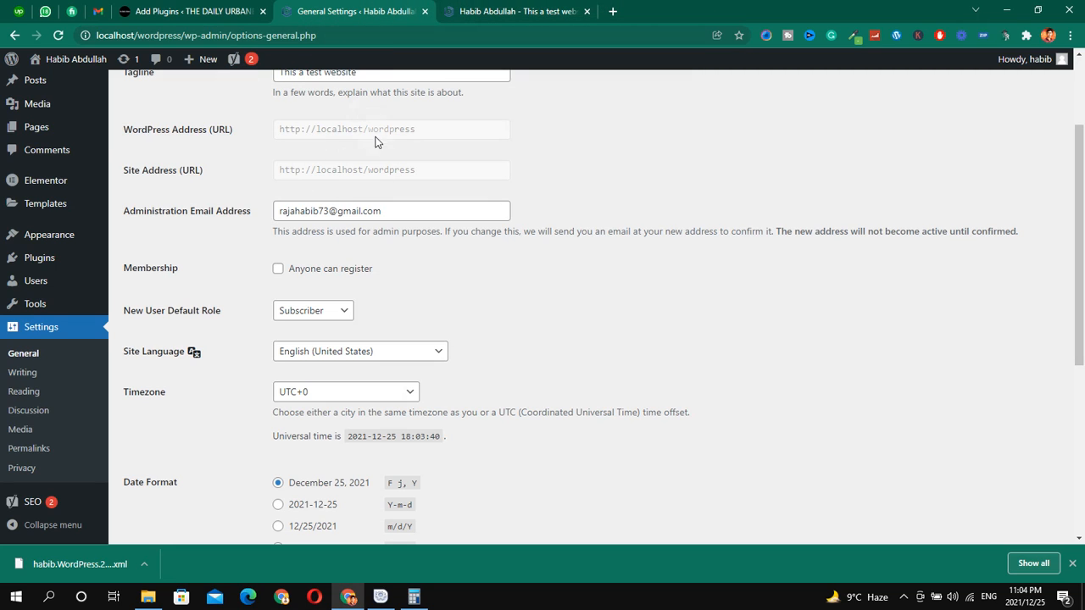
# - Mark the Administration Email Address and Membership settings in General Settings
pyautogui.hotkey('ctrl', 'alt', 'd')
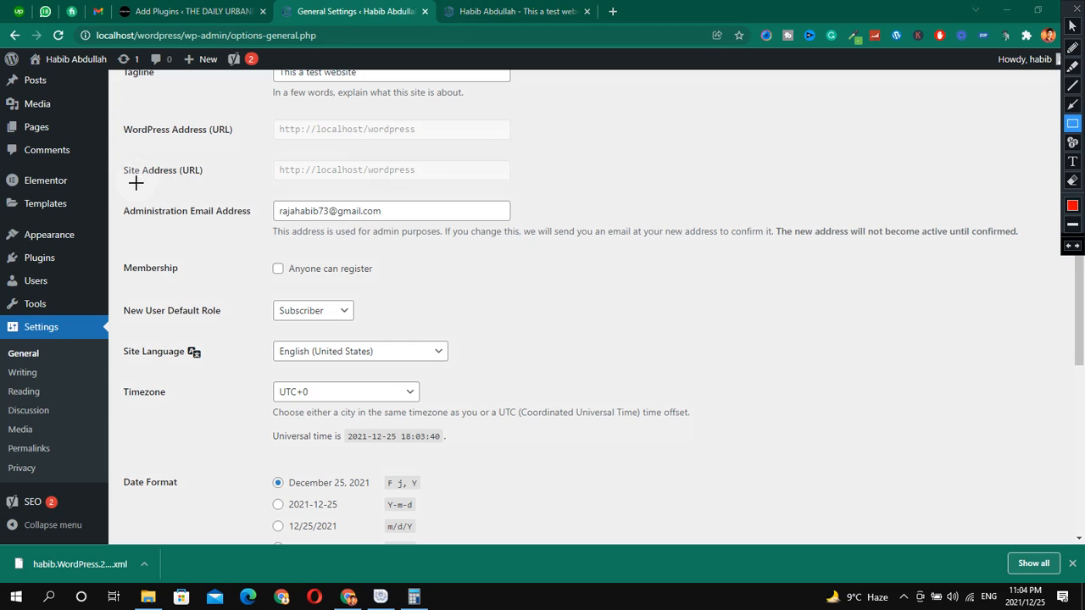
pyautogui.moveTo(113, 189)
pyautogui.mouseDown()
pyautogui.moveTo(482, 246)
pyautogui.moveTo(593, 245)
pyautogui.moveTo(1064, 292)
pyautogui.moveTo(1042, 287)
pyautogui.mouseUp()
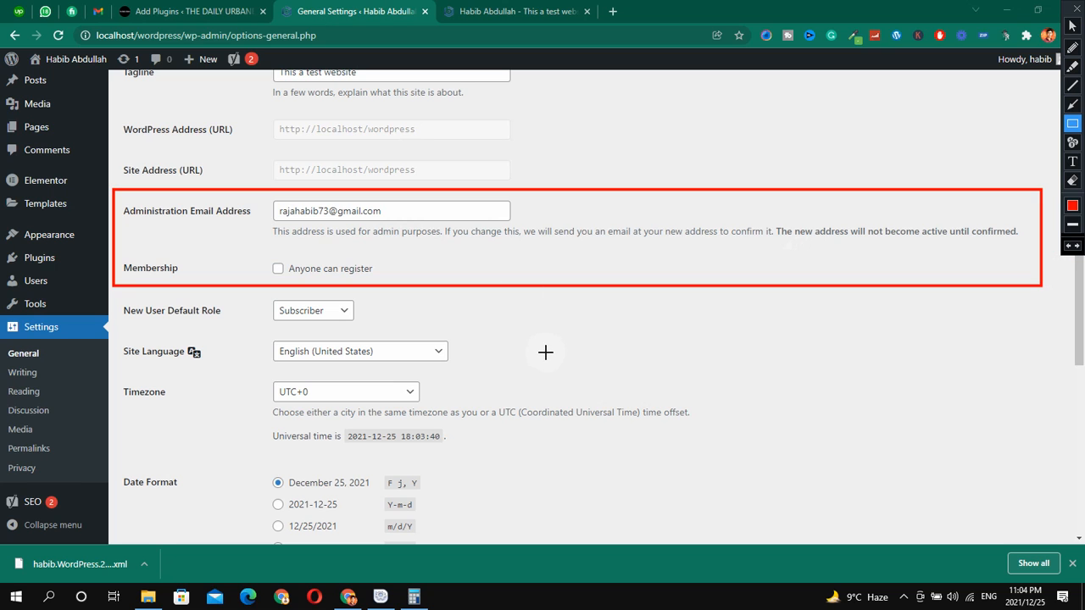
pyautogui.press('Escape')
# - Check the logged-in account's menu on the live site and view the New User Default Role options in General Settings
pyautogui.scroll(-2, 291, 288)
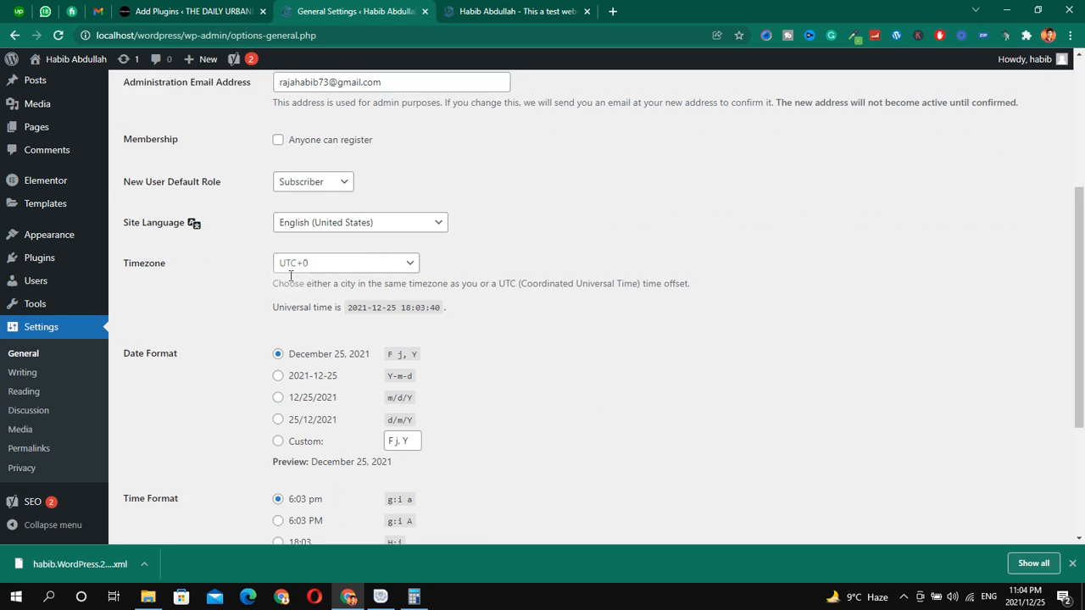
pyautogui.click(519, 12)
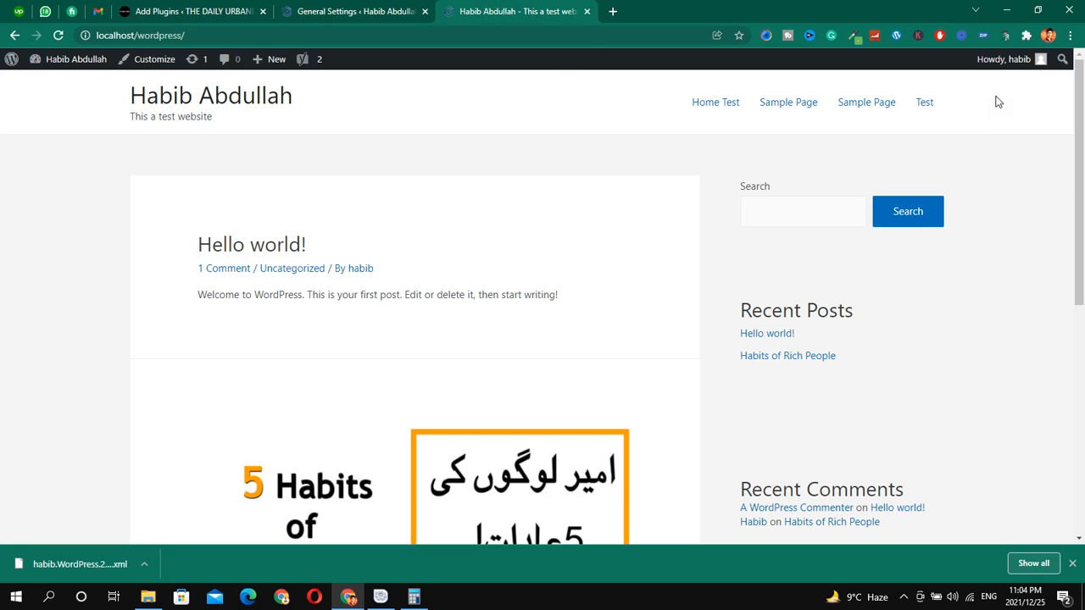
pyautogui.moveTo(1008, 67)
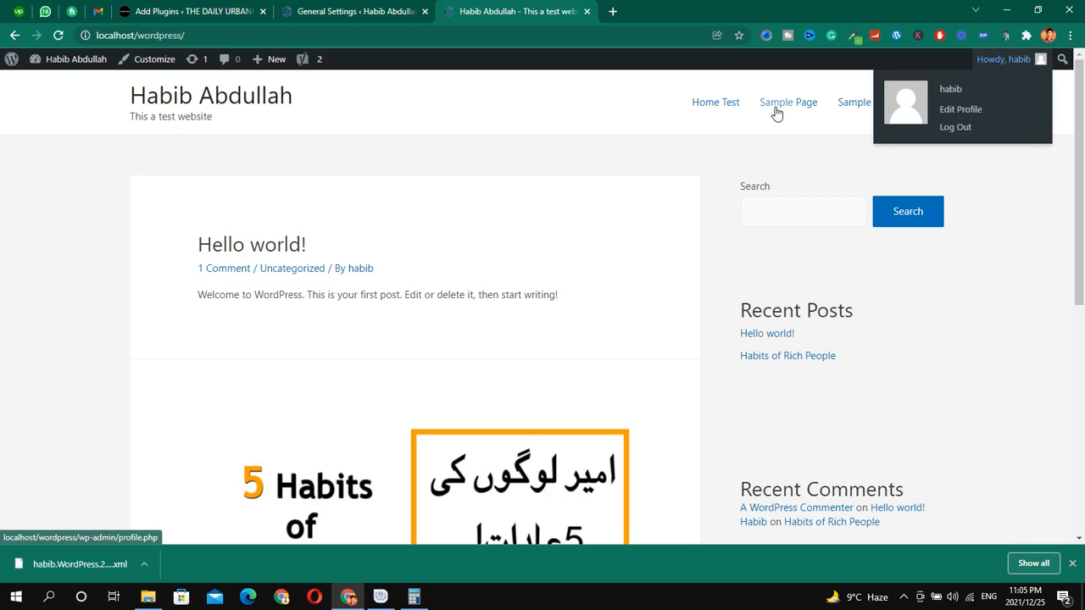
pyautogui.click(360, 11)
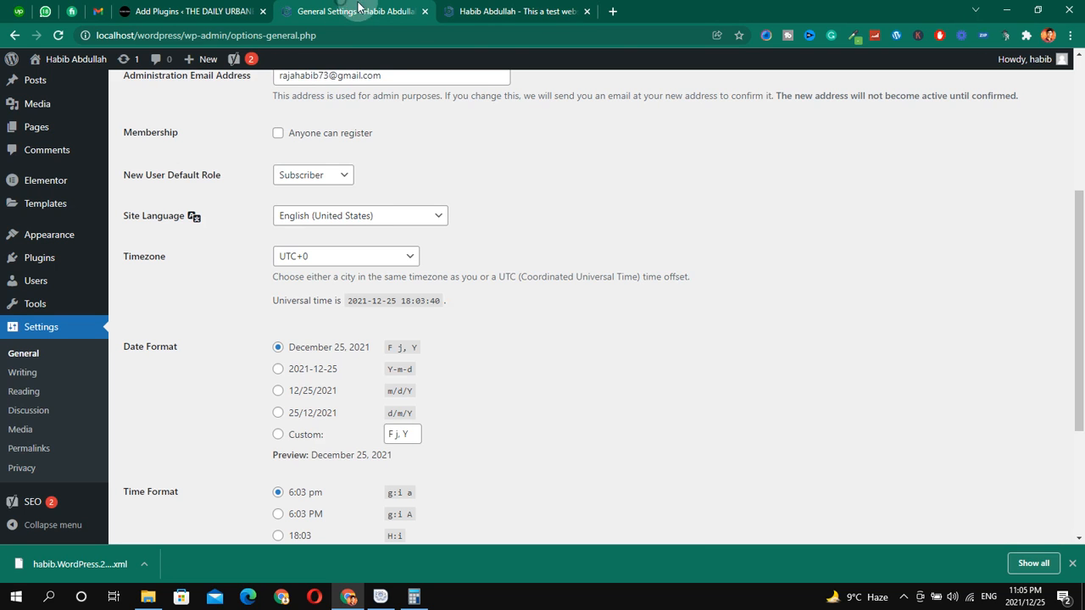
pyautogui.click(325, 189)
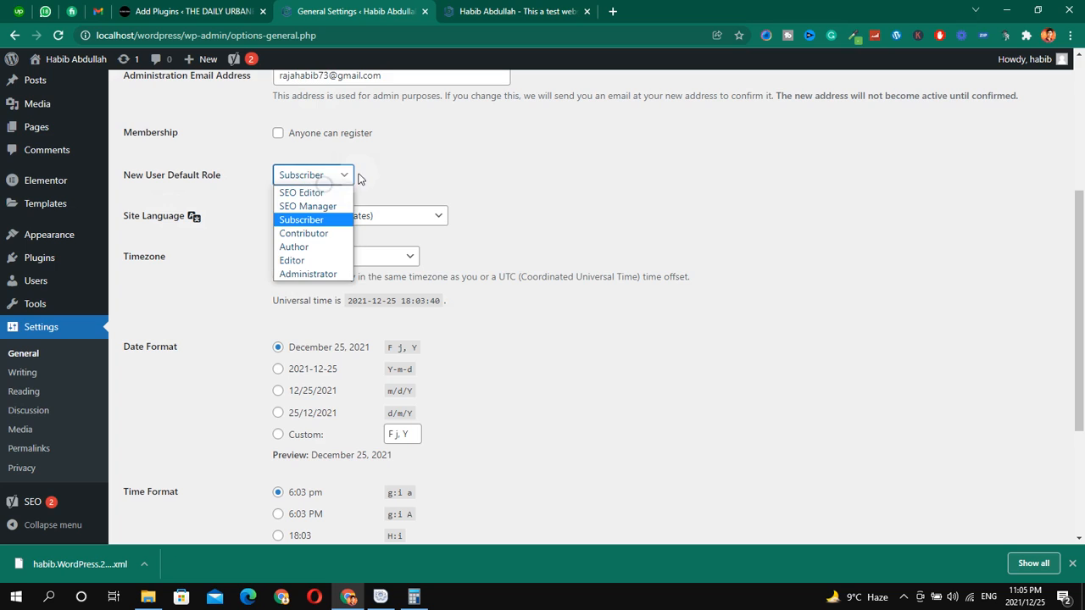
pyautogui.click(379, 171)
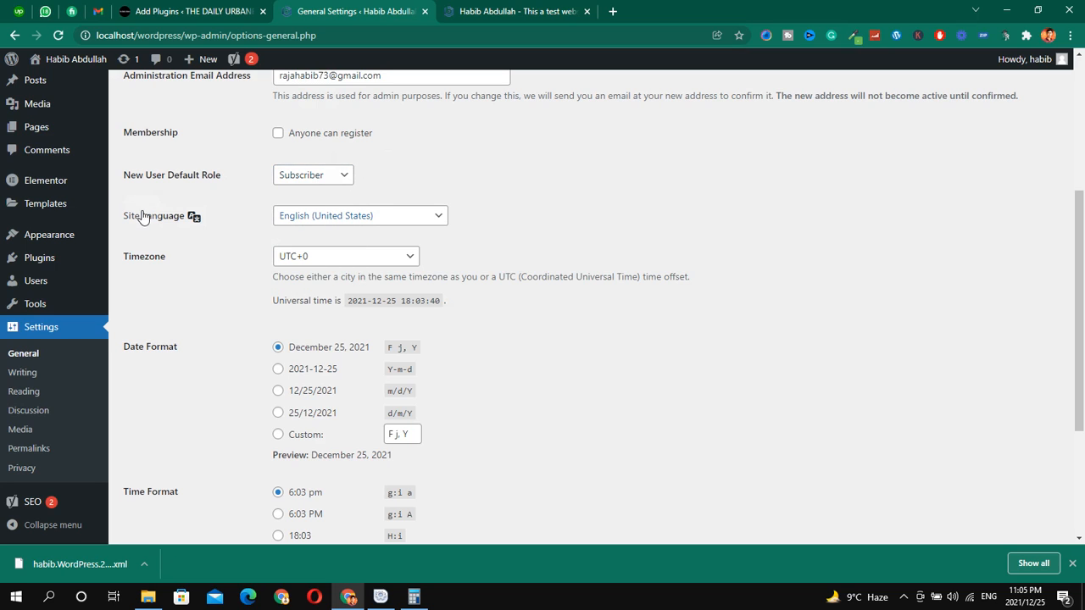
# - Mark the Site Language setting and choose اردو (Urdu) as the site language
pyautogui.moveTo(117, 200); pyautogui.dragTo(504, 230)
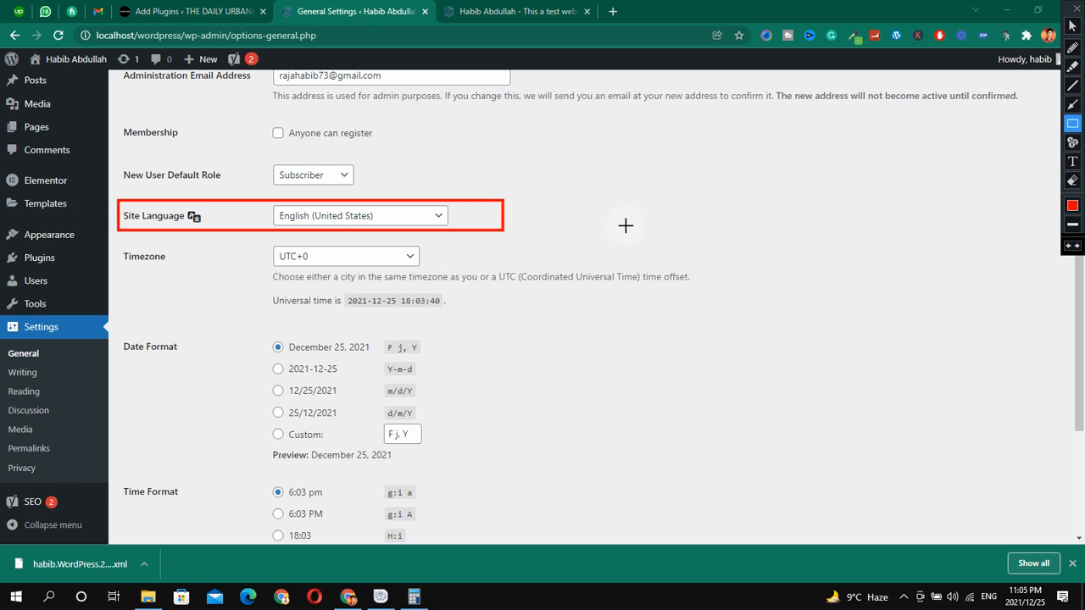
pyautogui.press('Escape')
pyautogui.click(314, 219)
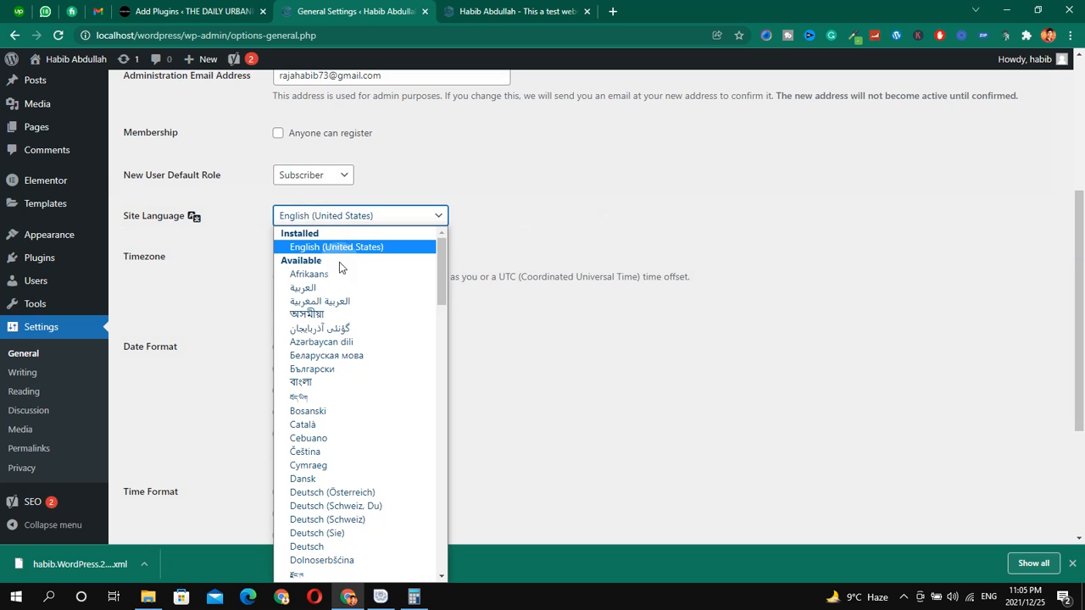
pyautogui.scroll(-10, 316, 385)
pyautogui.scroll(-5, 315, 385)
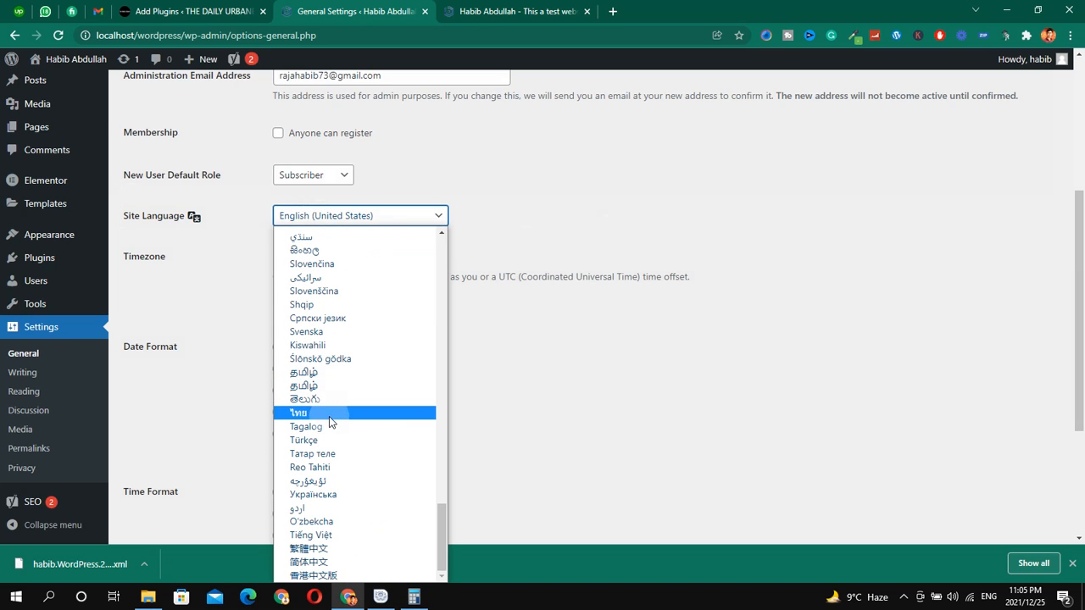
pyautogui.click(330, 508)
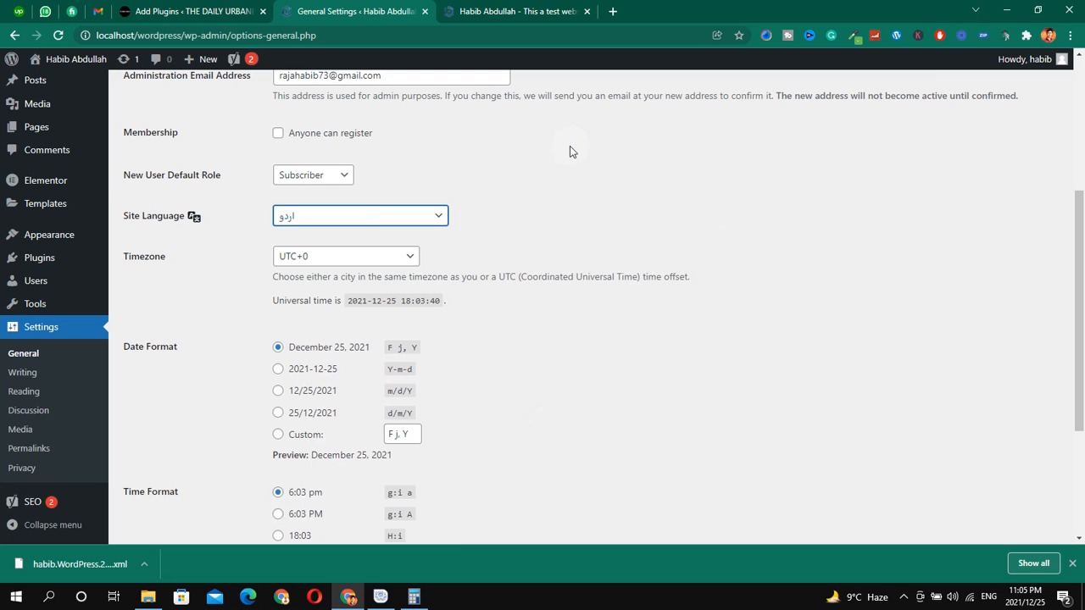
# - Save the General Settings with Urdu as the site language and mark the translated admin page
pyautogui.scroll(-3, 471, 281)
pyautogui.click(181, 472)
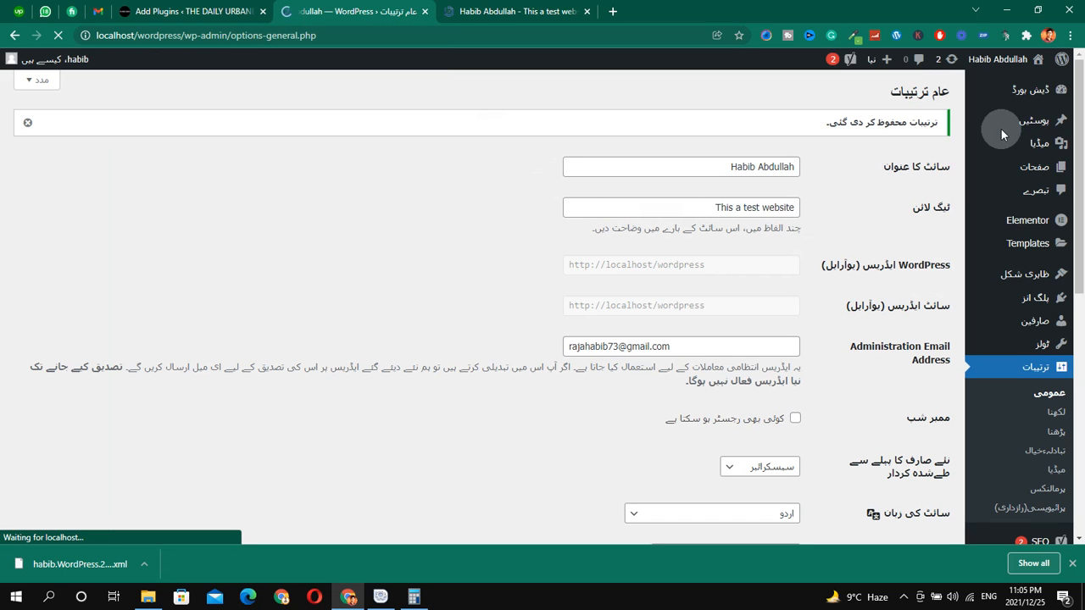
pyautogui.hotkey('ctrl', 'alt', 'd')
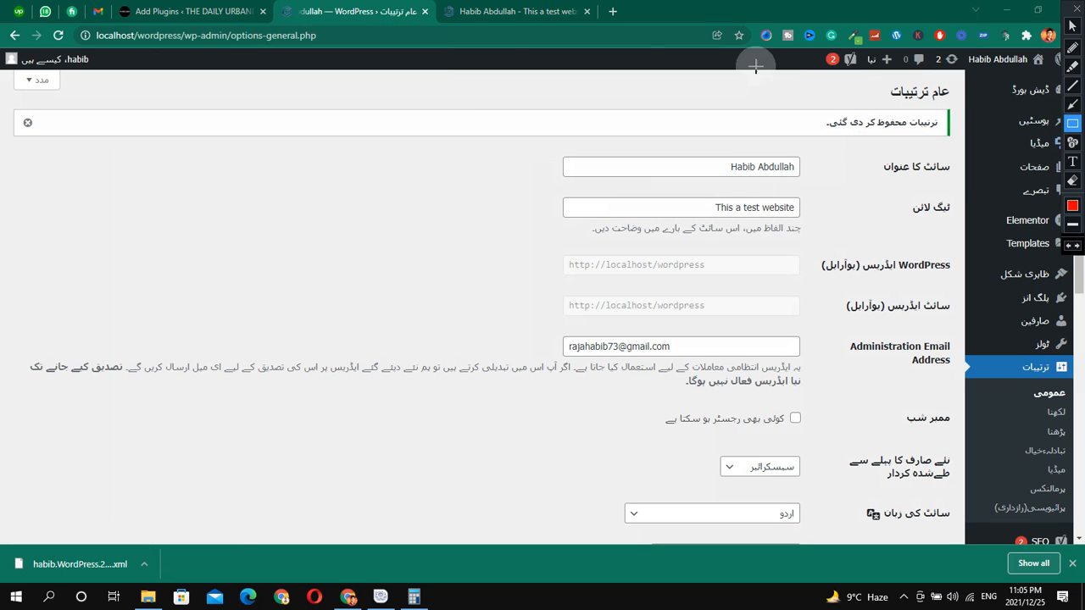
pyautogui.moveTo(6, 71)
pyautogui.mouseDown()
pyautogui.moveTo(1051, 303)
pyautogui.moveTo(1070, 560)
pyautogui.moveTo(1079, 541)
pyautogui.mouseUp()
pyautogui.press('Escape')
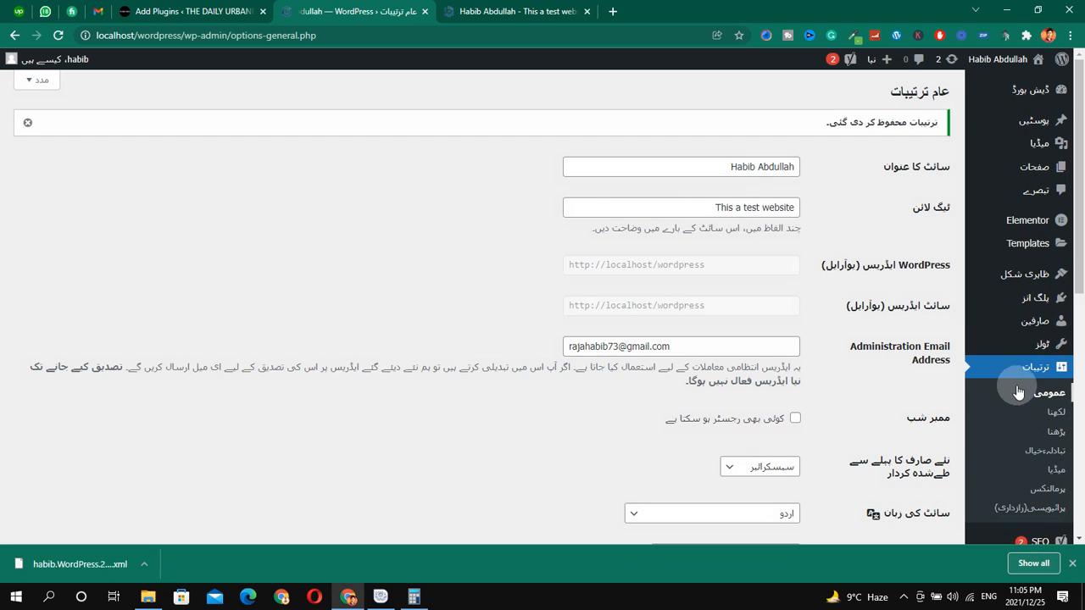
pyautogui.scroll(-1, 898, 310)
pyautogui.scroll(-6, 898, 311)
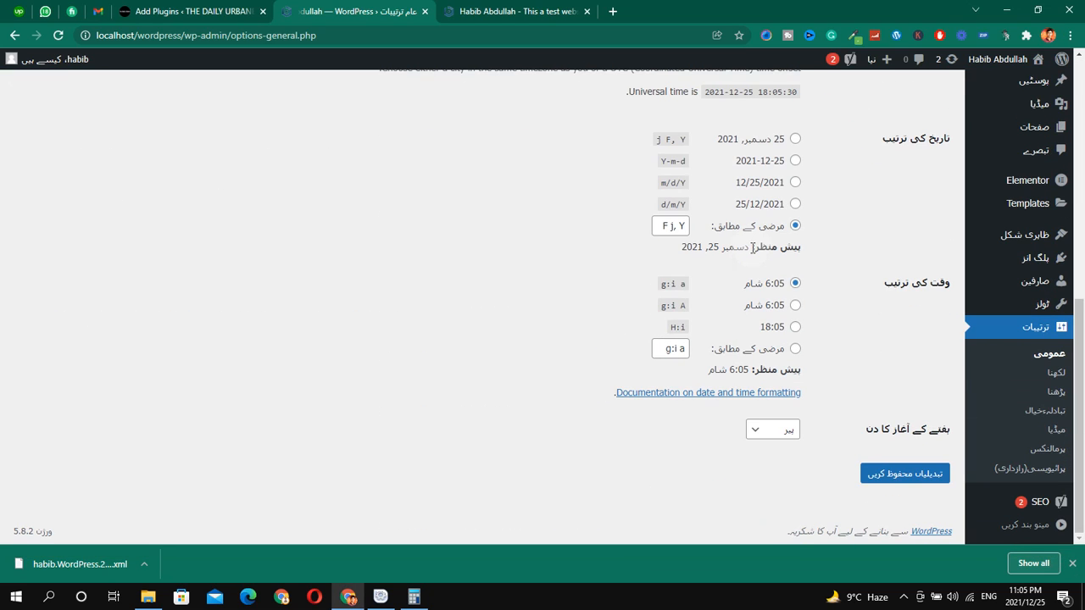
pyautogui.scroll(4, 801, 275)
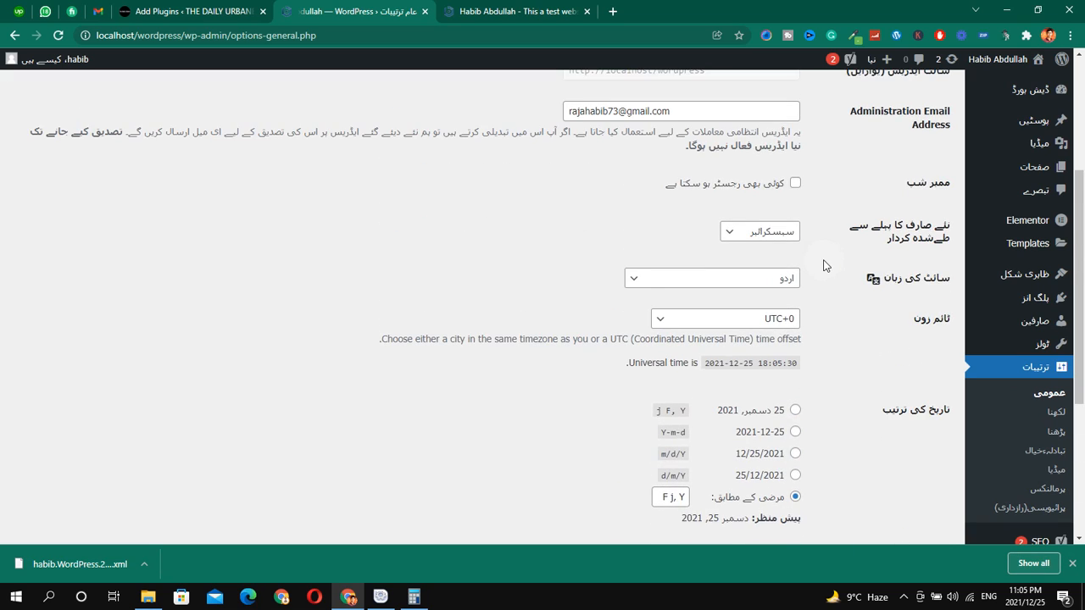
# - Set the Site Language back to English (United States) and save the General Settings
pyautogui.scroll(-2, 805, 317)
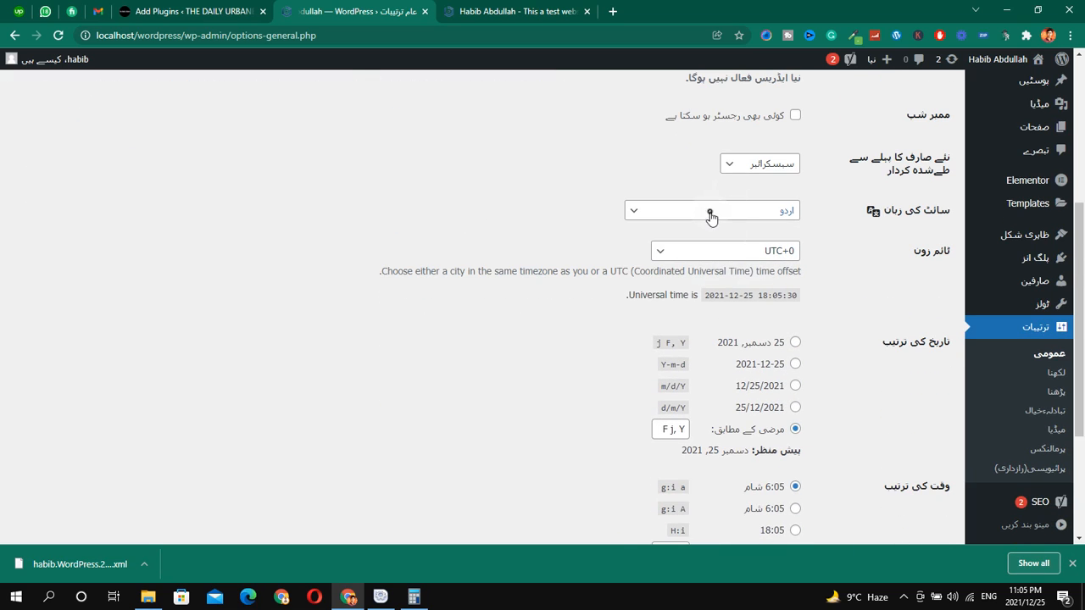
pyautogui.click(710, 212)
pyautogui.click(736, 240)
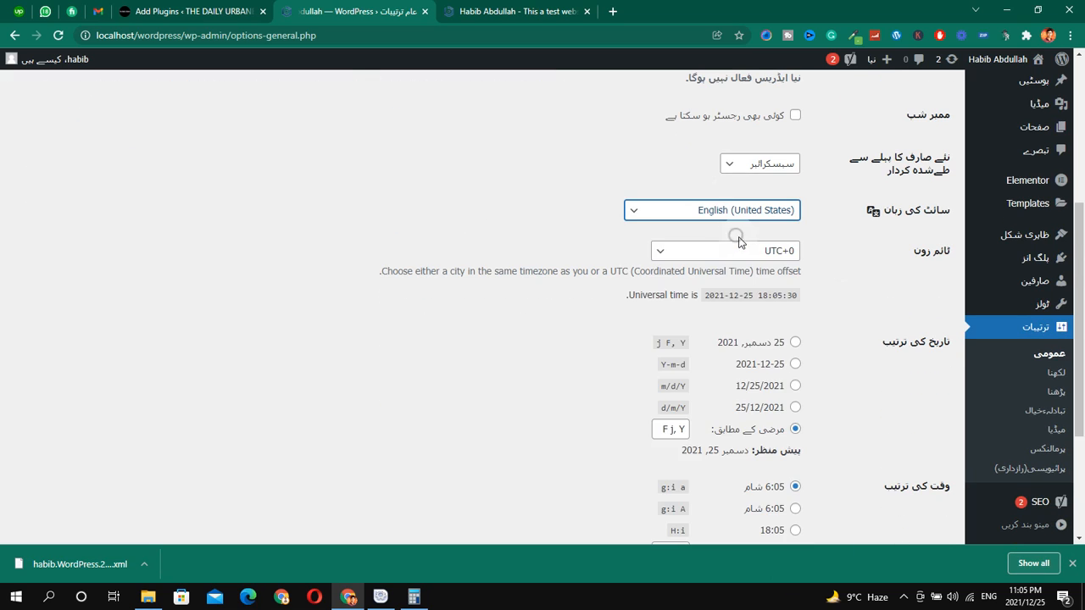
pyautogui.scroll(-3, 822, 342)
pyautogui.click(898, 477)
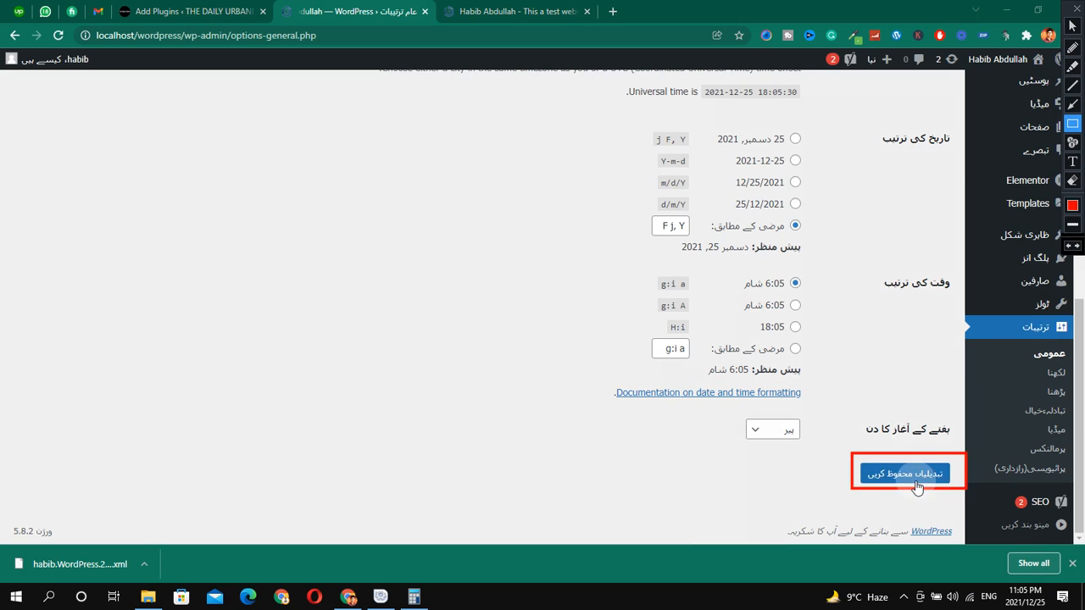
pyautogui.click(906, 476)
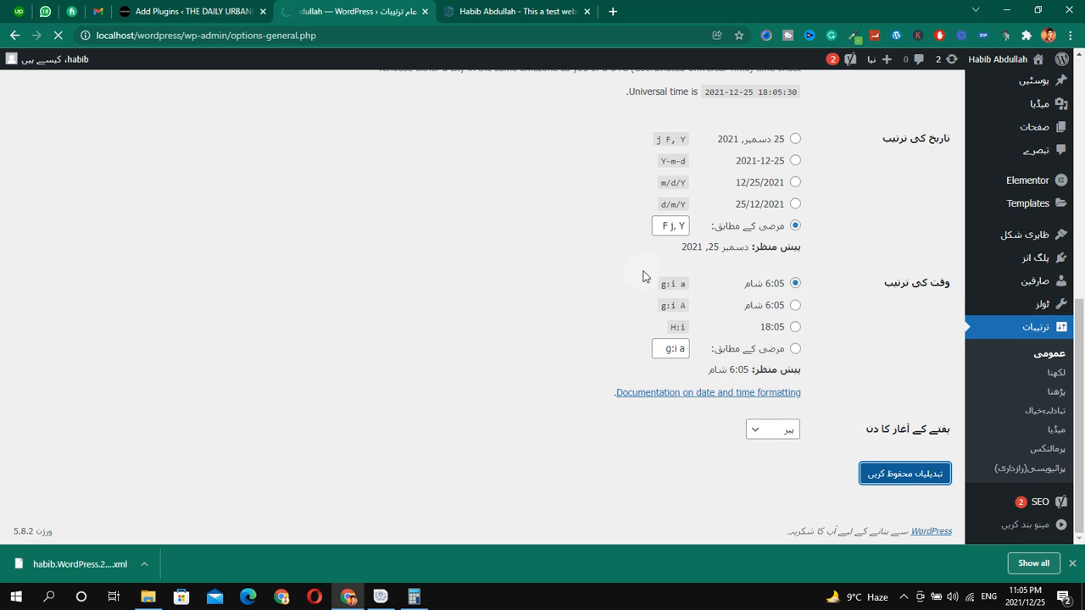
pyautogui.scroll(5, 670, 271)
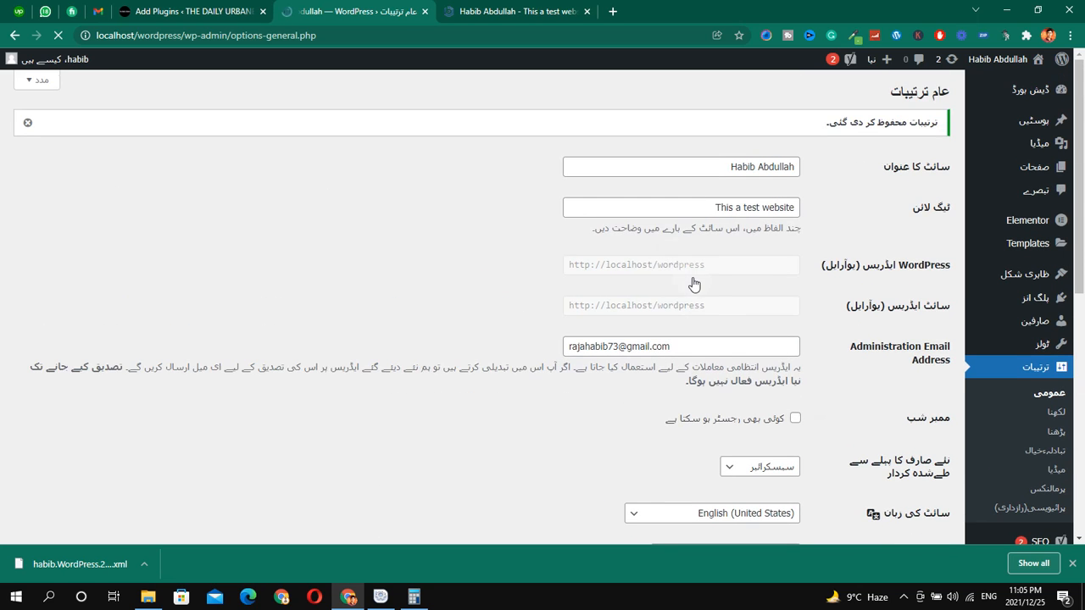
# - Set the site's timezone to the UTC+5 offset in General Settings
pyautogui.scroll(-2, 693, 283)
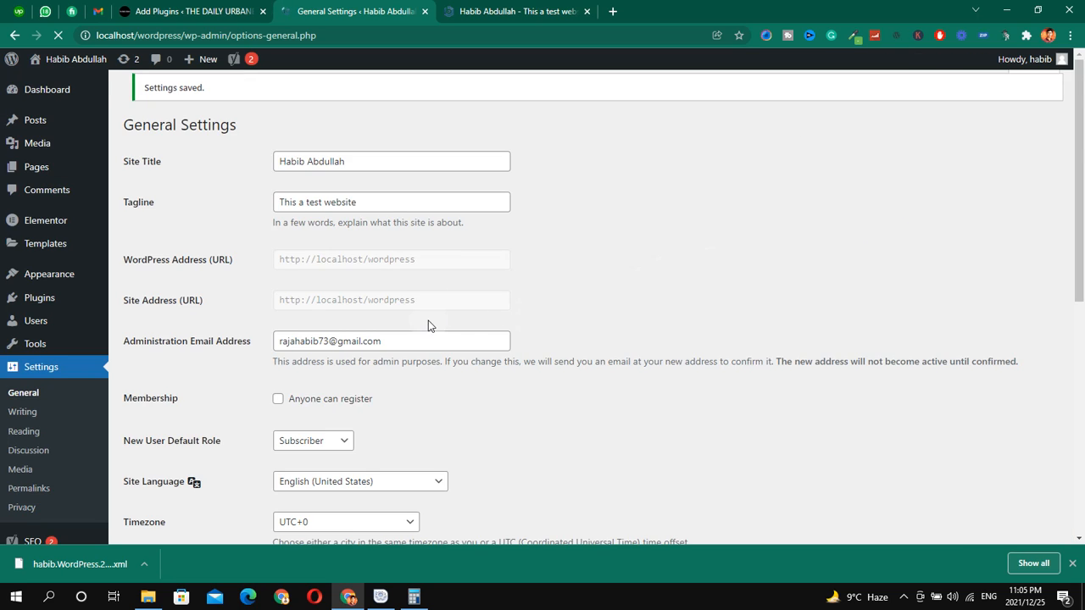
pyautogui.scroll(-4, 406, 321)
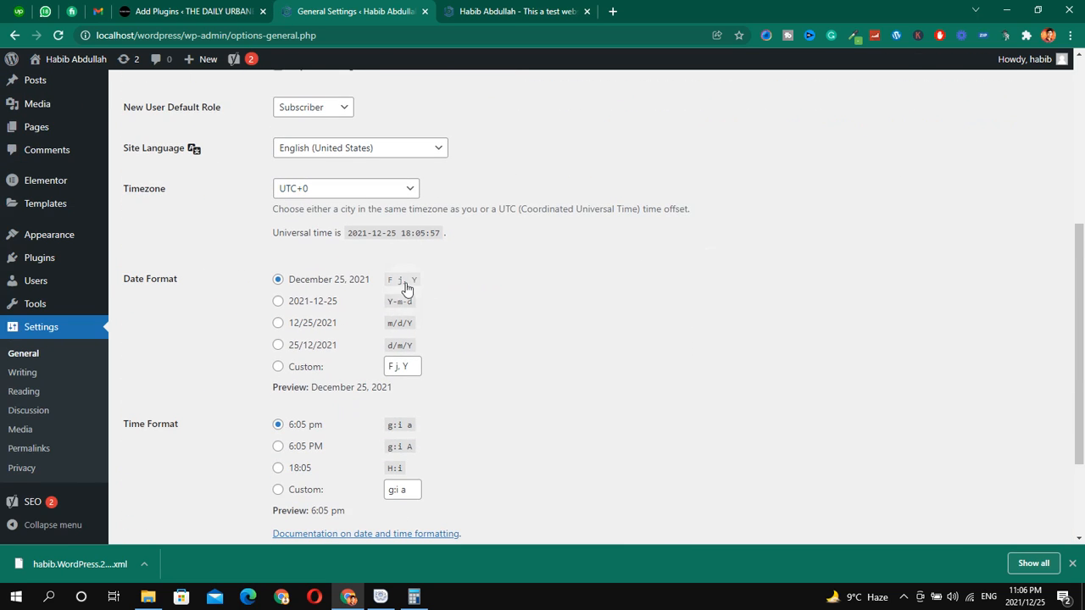
pyautogui.scroll(2, 398, 305)
pyautogui.scroll(-2, 380, 301)
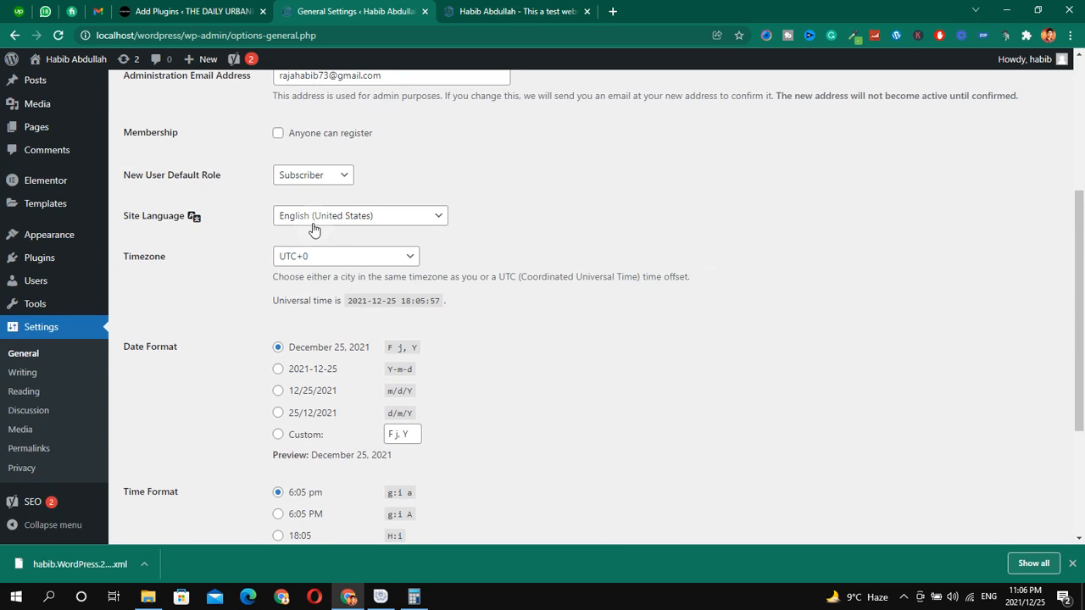
pyautogui.click(337, 264)
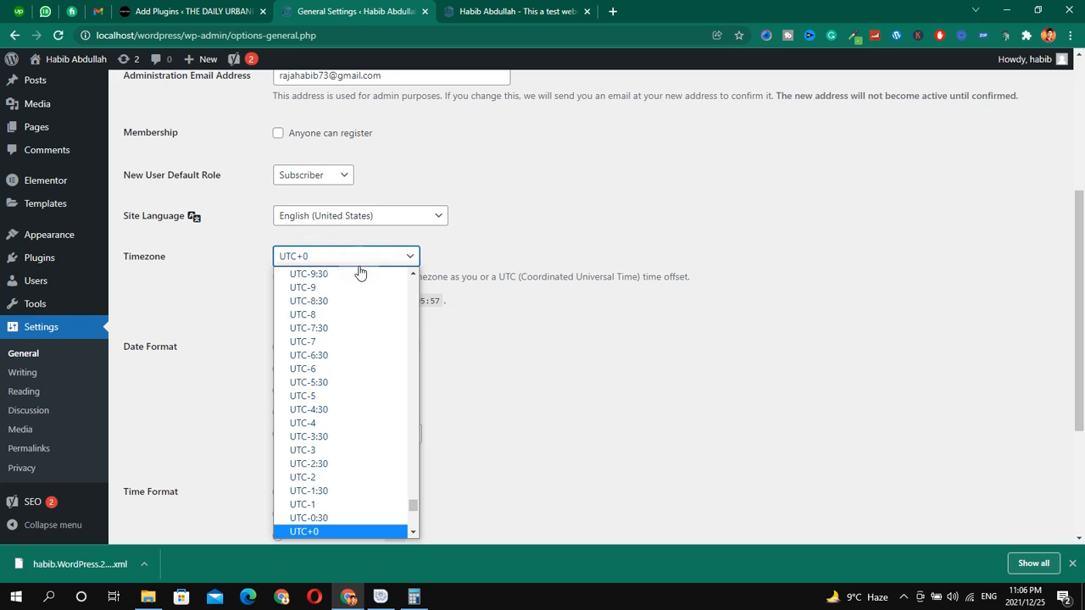
pyautogui.scroll(-3, 350, 348)
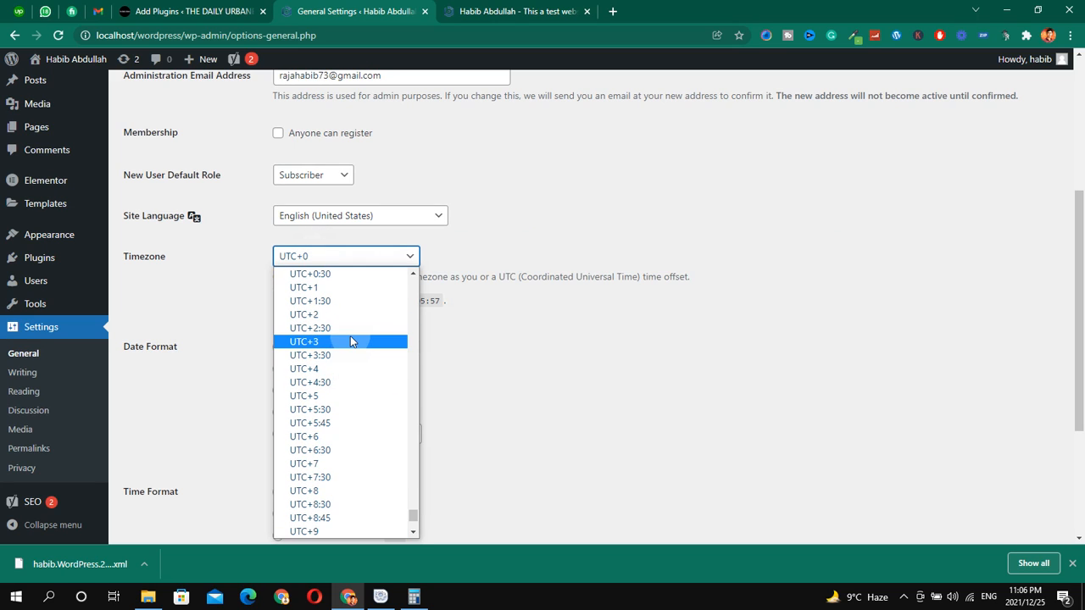
pyautogui.scroll(-1, 350, 365)
pyautogui.scroll(-2, 350, 368)
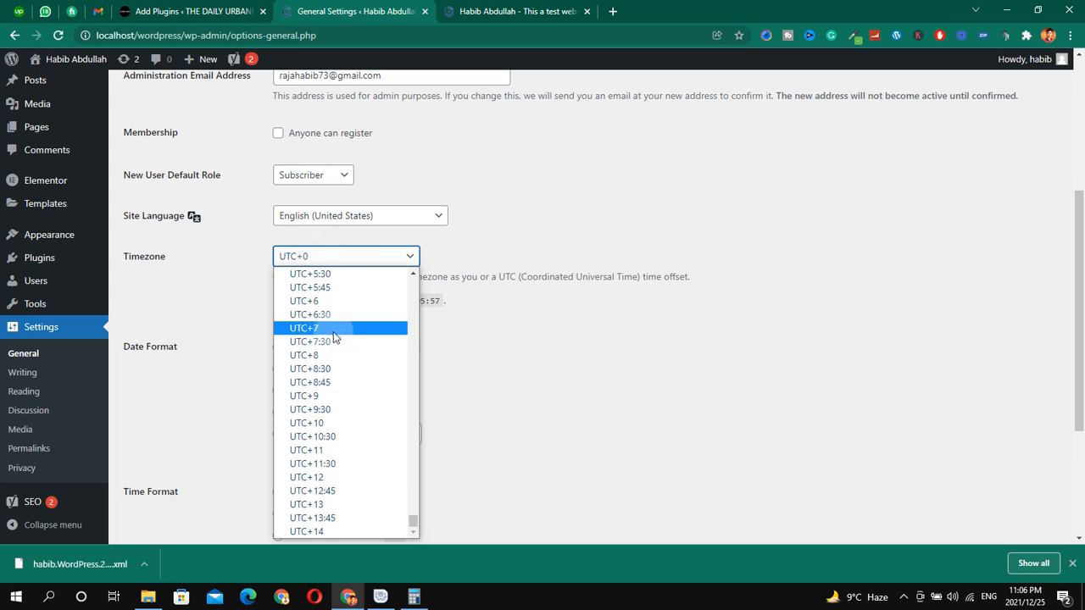
pyautogui.scroll(2, 327, 297)
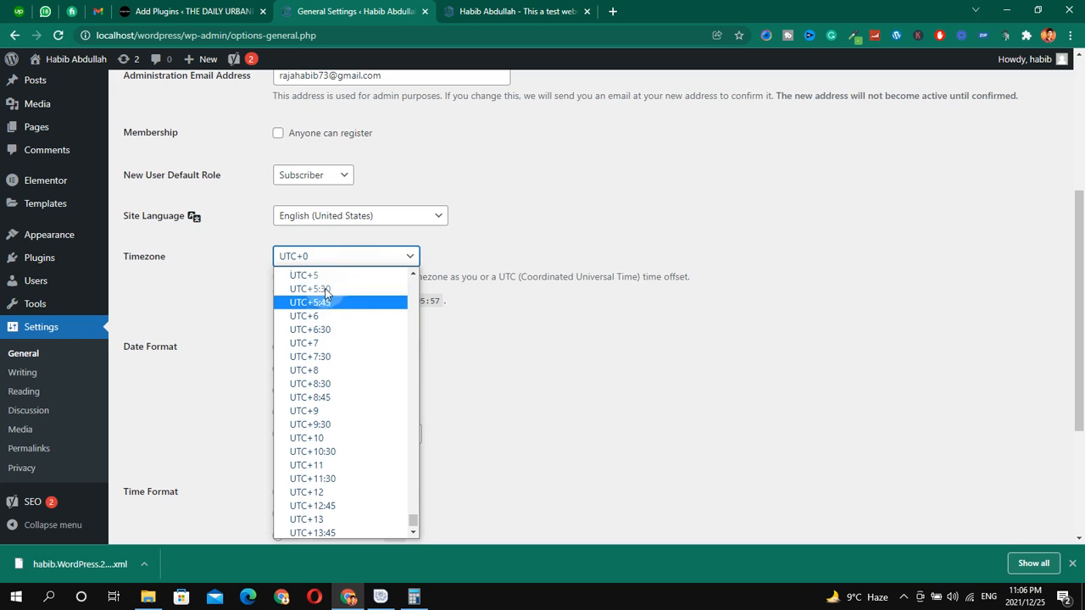
pyautogui.click(320, 398)
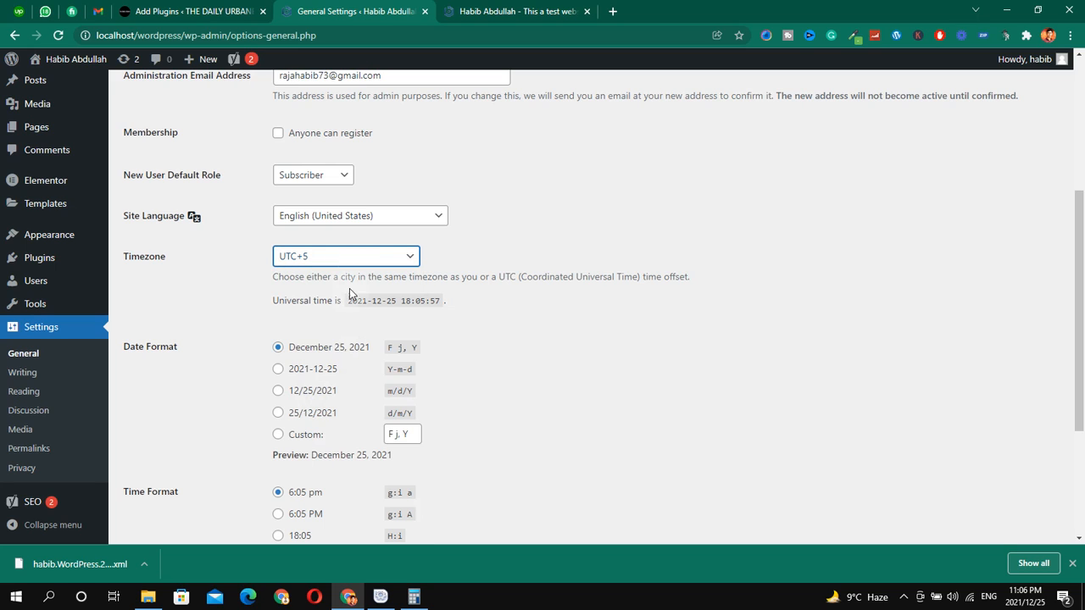
# - Set the site's timezone by city instead, choosing Karachi from the Asia group
pyautogui.click(349, 257)
pyautogui.scroll(20, 351, 364)
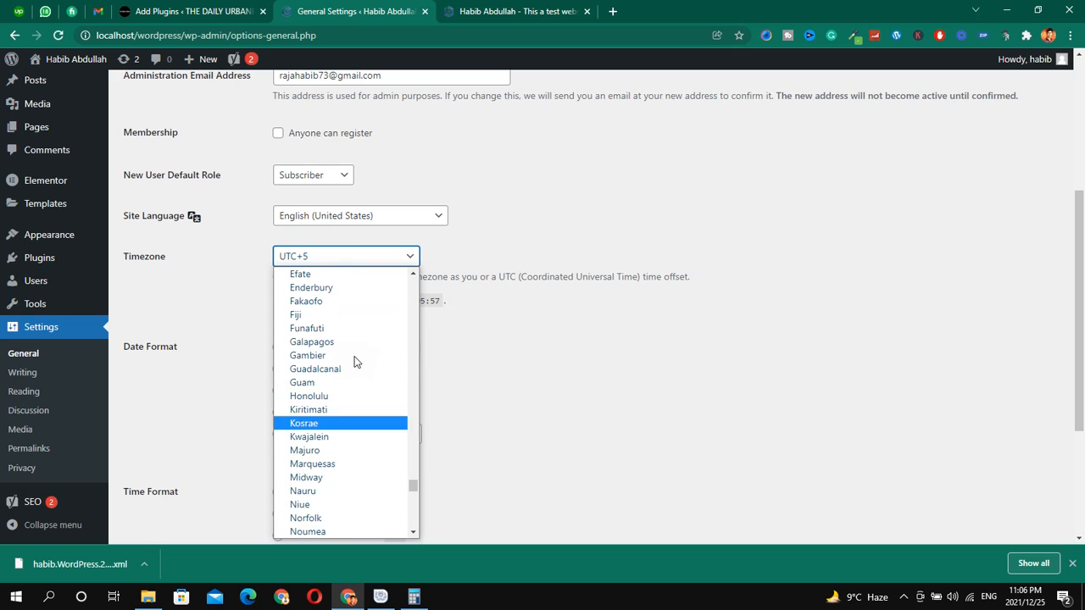
pyautogui.scroll(15, 350, 350)
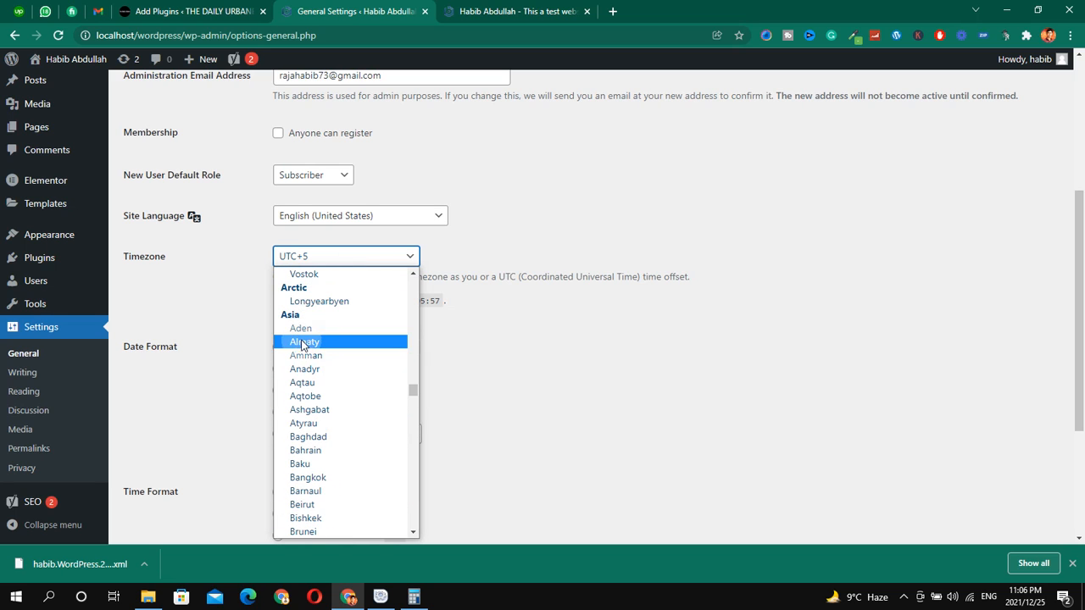
pyautogui.scroll(-6, 344, 352)
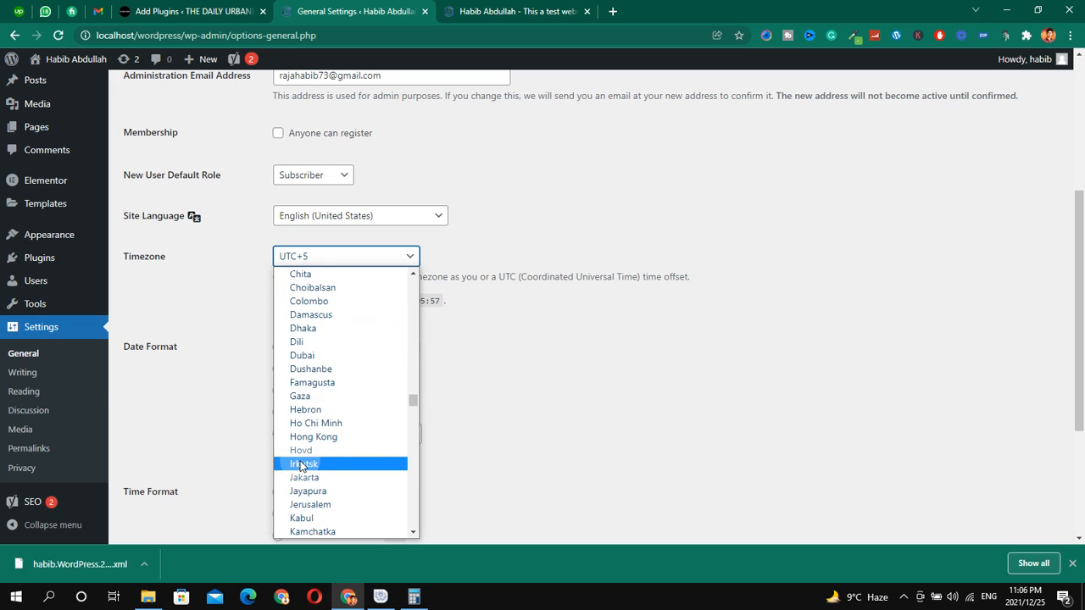
pyautogui.scroll(-3, 324, 415)
pyautogui.scroll(-3, 326, 421)
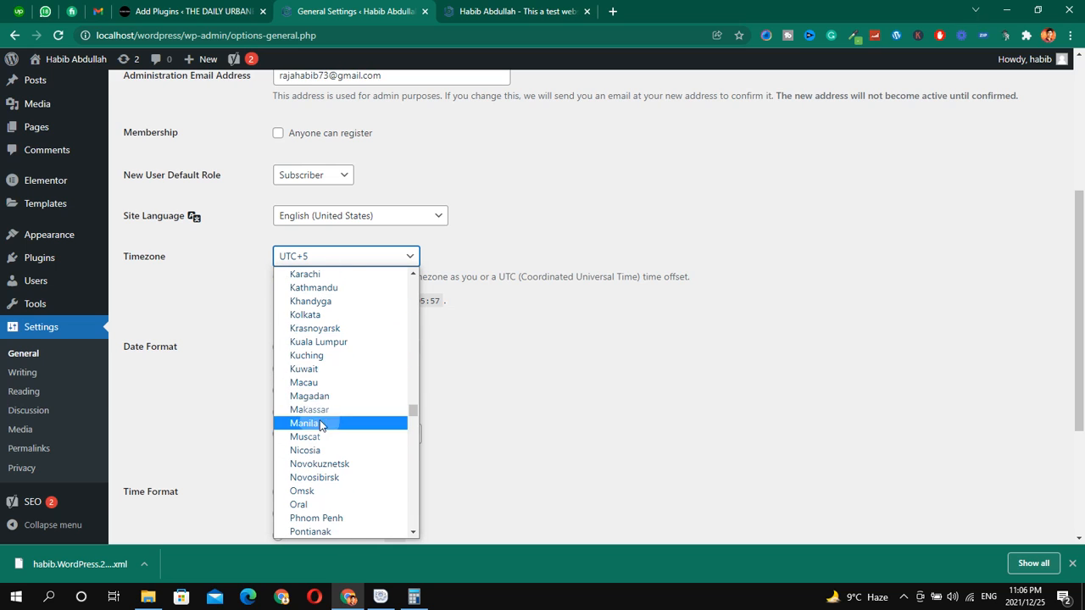
pyautogui.click(315, 275)
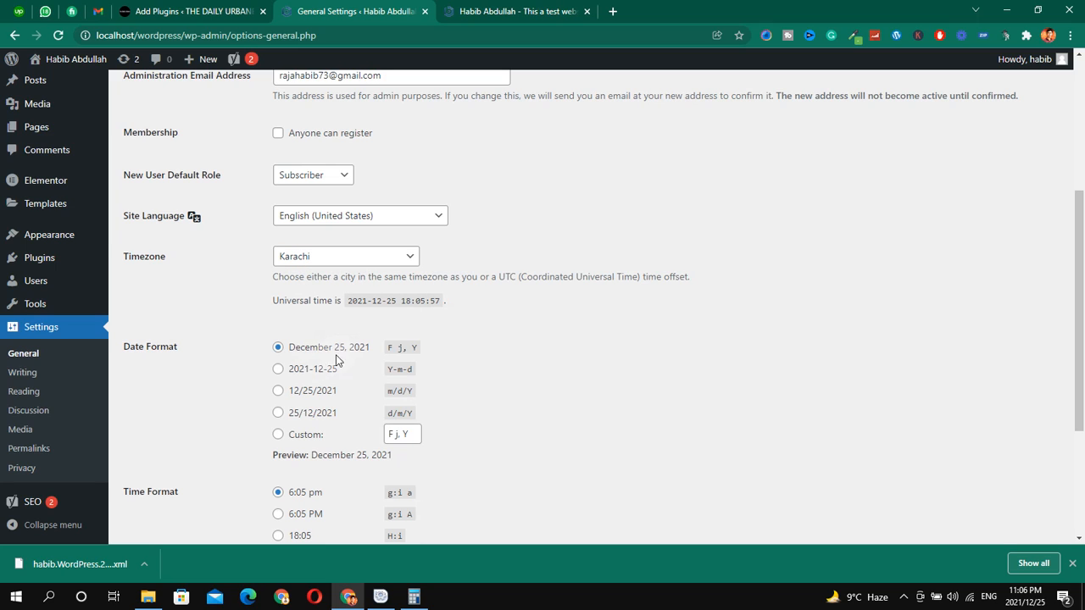
# - Mark the Date Format setting, try the d/m/Y format and return to the F j, Y format
pyautogui.hotkey('ctrl', 'alt', 'd')
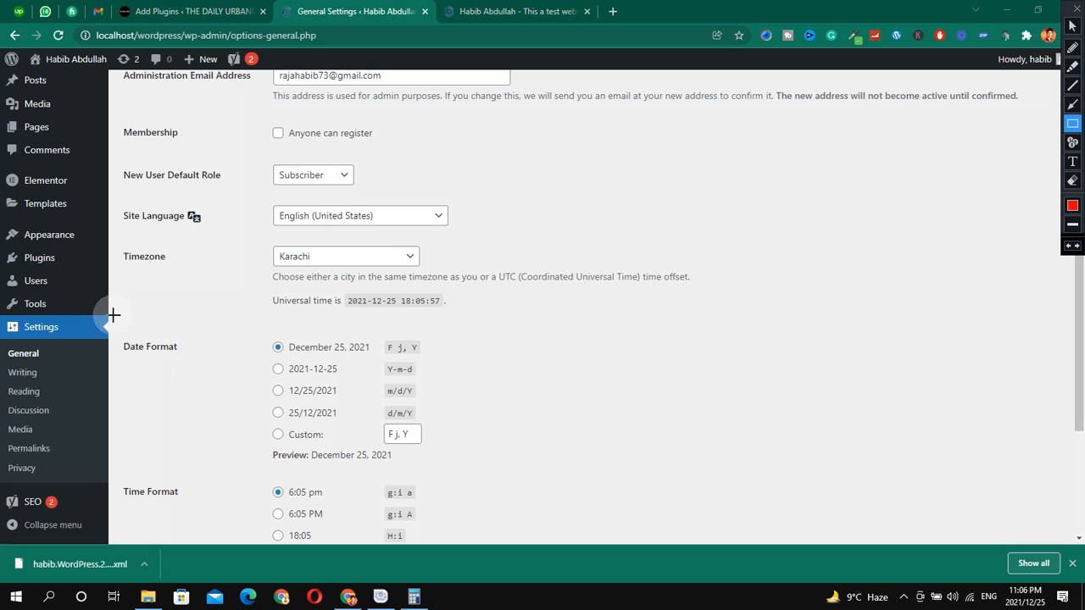
pyautogui.moveTo(110, 319)
pyautogui.mouseDown()
pyautogui.moveTo(330, 388)
pyautogui.moveTo(474, 393)
pyautogui.mouseUp()
pyautogui.hotkey('ctrl', 'alt', 'd')
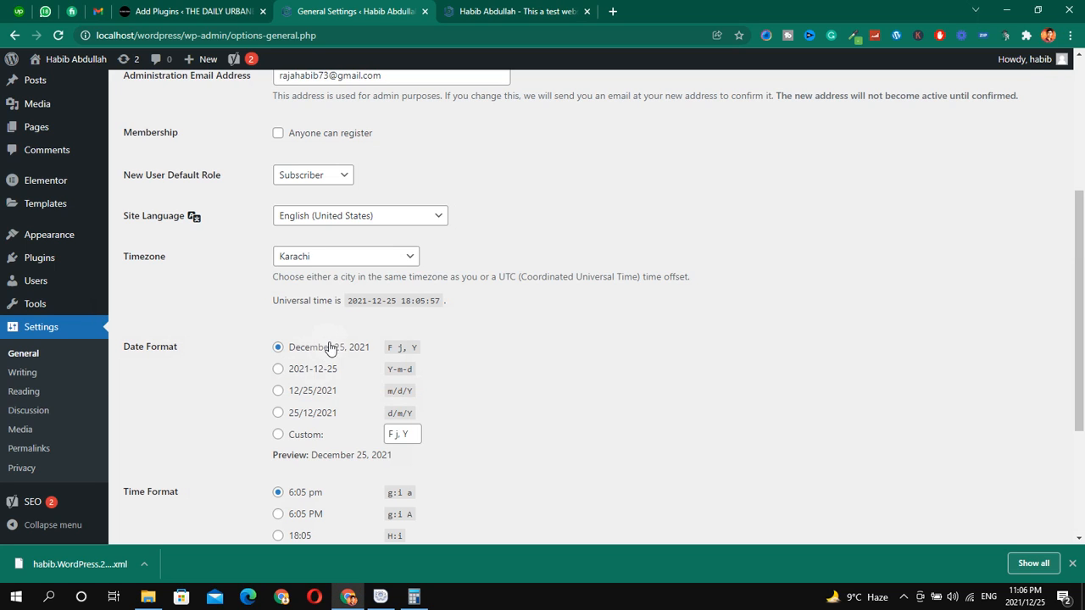
pyautogui.scroll(-1, 339, 322)
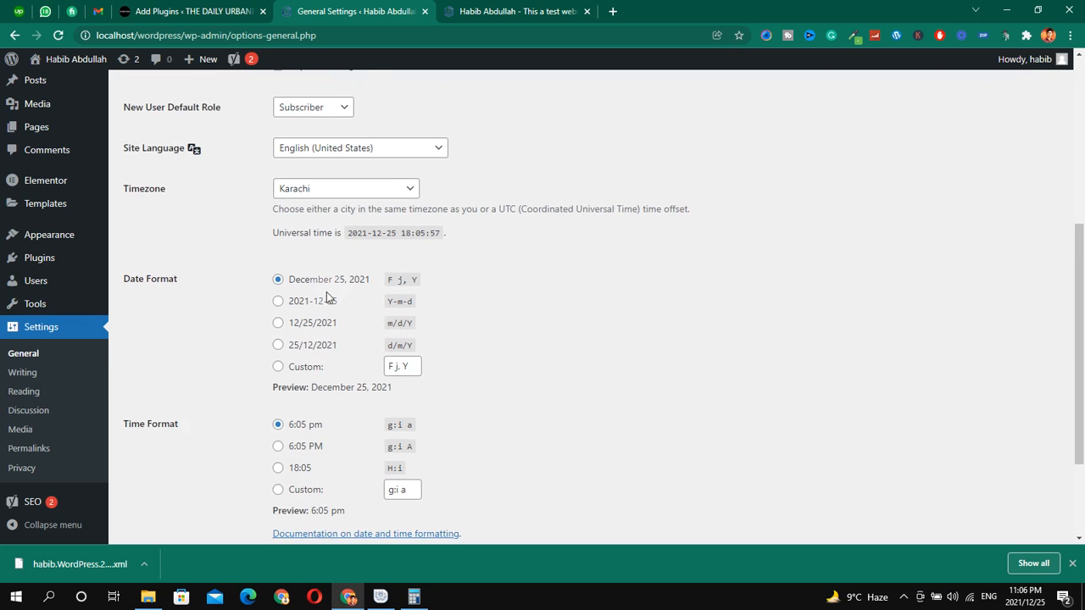
pyautogui.scroll(-1, 334, 292)
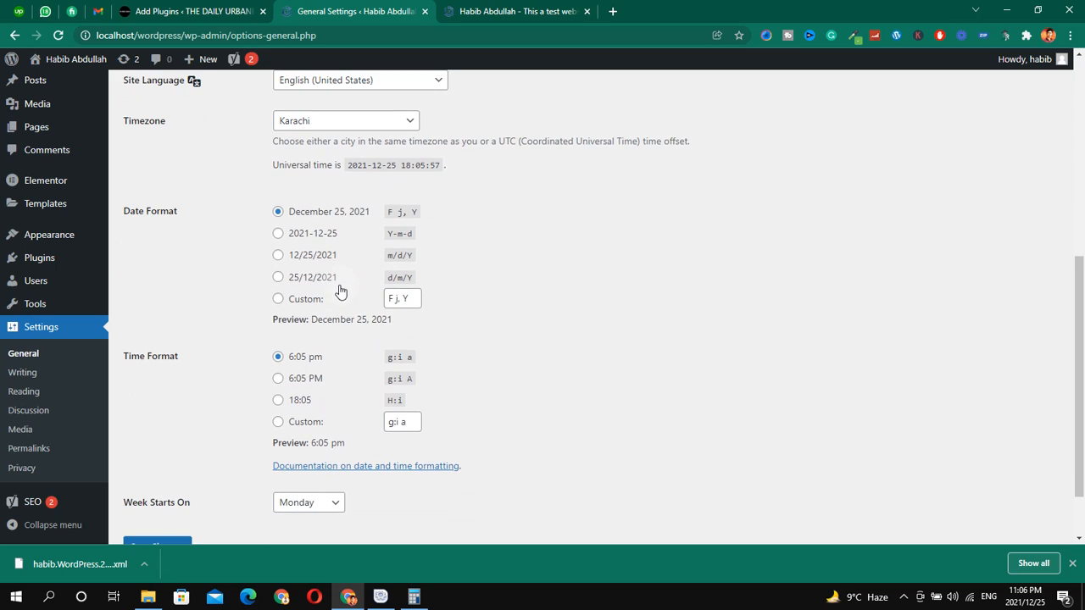
pyautogui.click(288, 279)
pyautogui.click(279, 212)
# - Choose Monday as the day the week starts on and save the General Settings
pyautogui.scroll(-1, 329, 350)
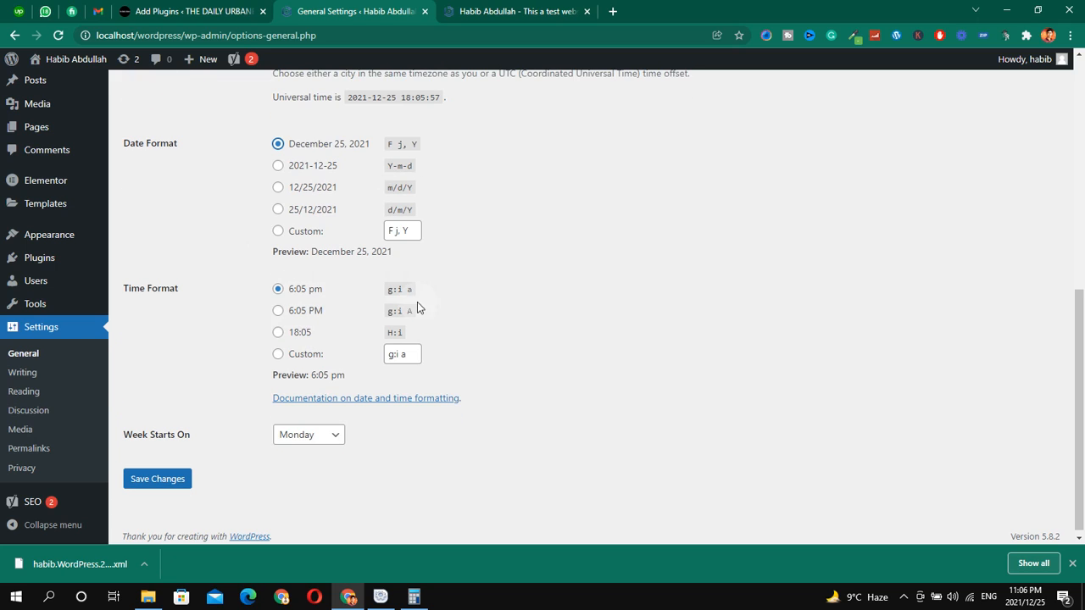
pyautogui.click(321, 434)
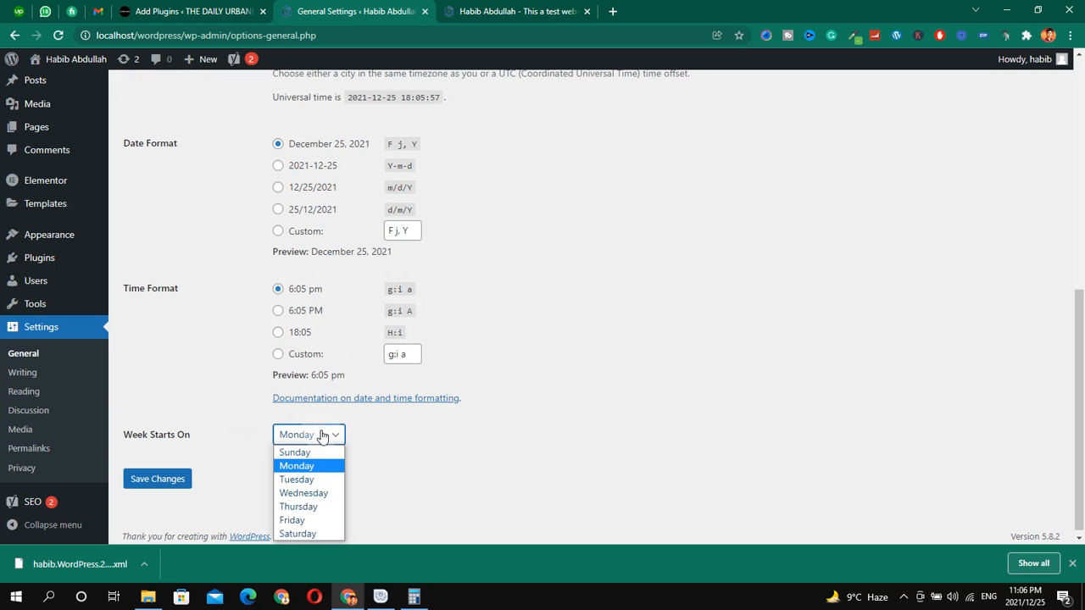
pyautogui.click(325, 466)
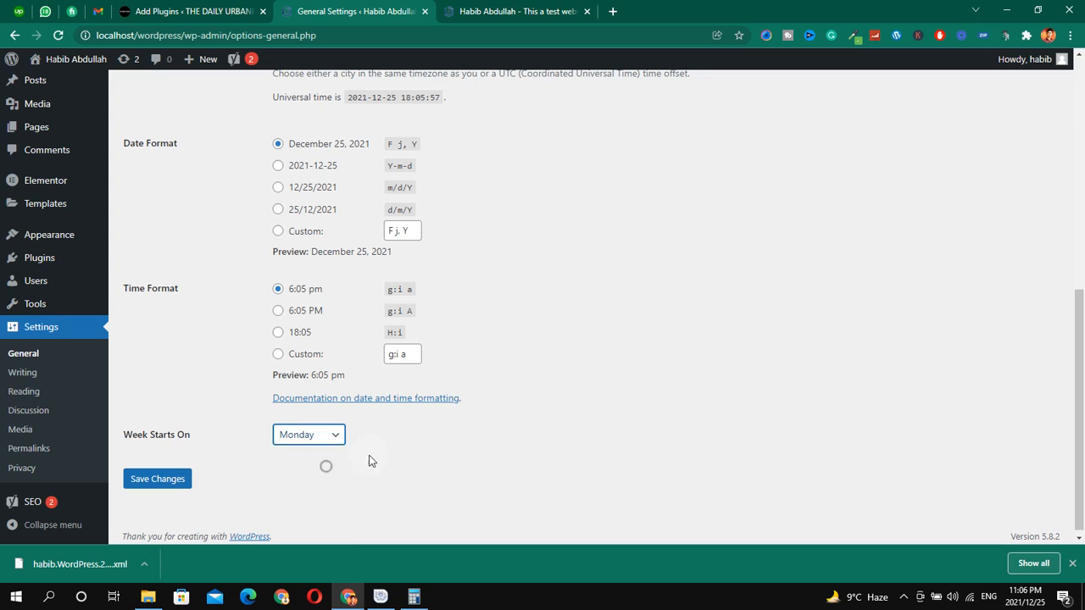
pyautogui.click(184, 482)
# - Look through the Week Starts On options and review the saved timezone, date and time format settings
pyautogui.click(329, 434)
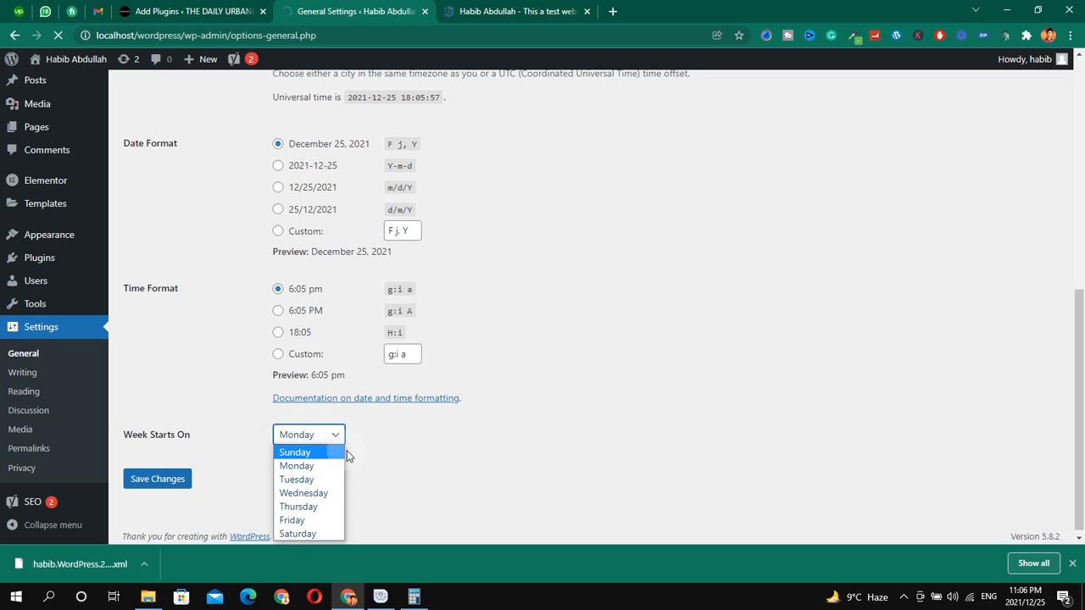
pyautogui.click(374, 448)
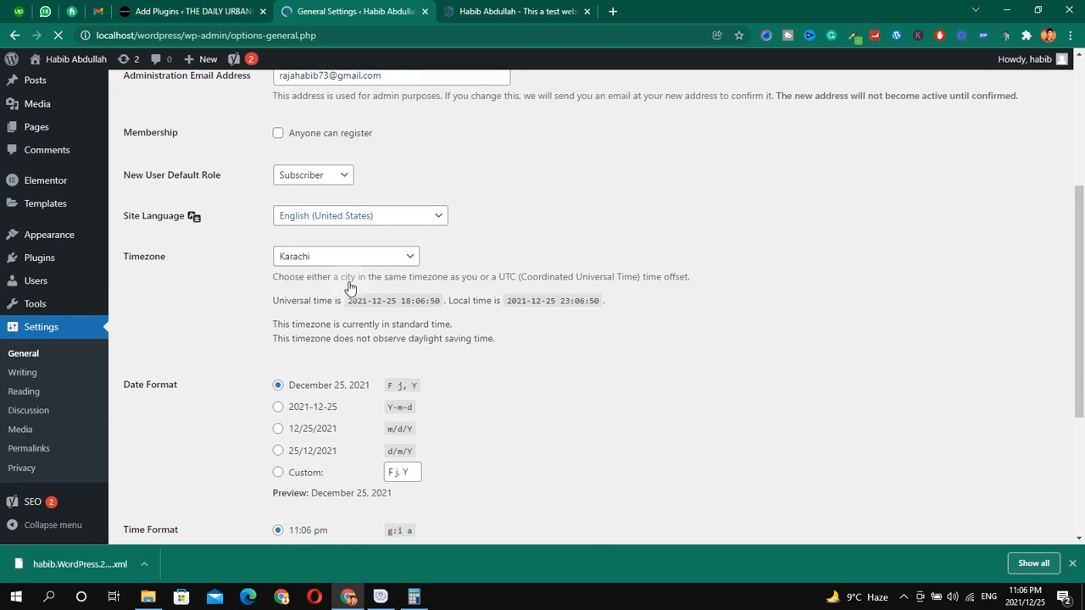
pyautogui.scroll(-7, 95, 261)
pyautogui.scroll(2, 112, 270)
pyautogui.scroll(-3, 88, 336)
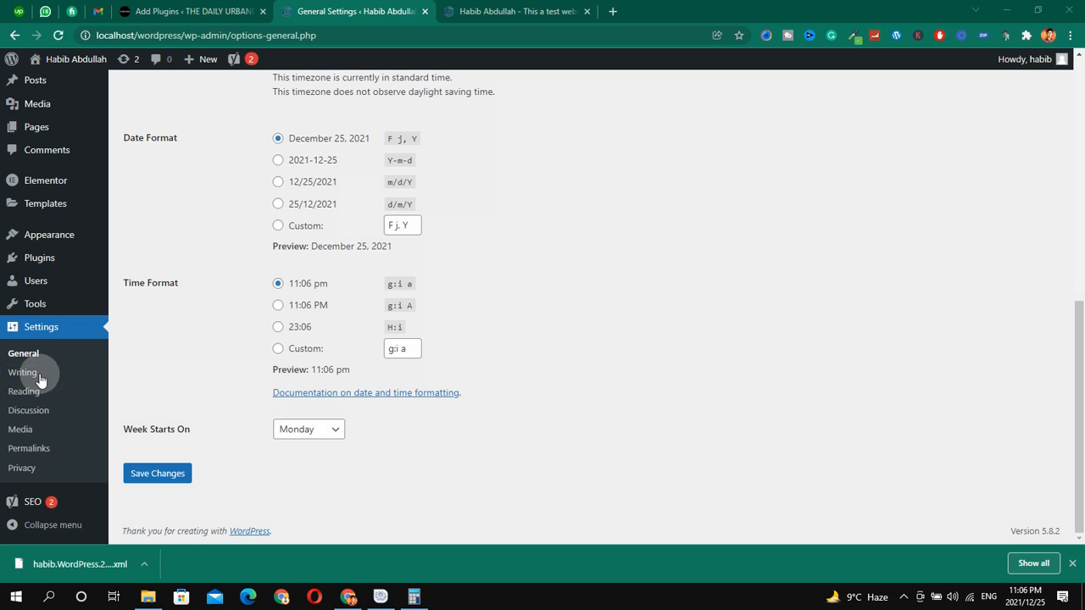
# - Open the Writing Settings and outline the Default Post Category setting and its selected value with the rectangle annotation tool
pyautogui.click(22, 373)
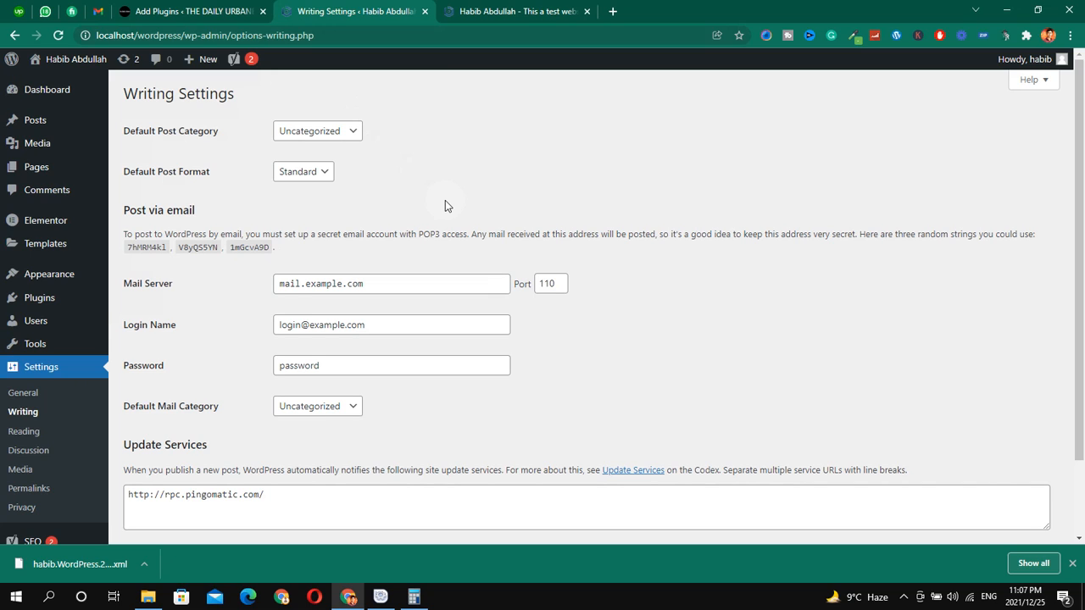
pyautogui.hotkey('ctrl', 'alt', 'd')
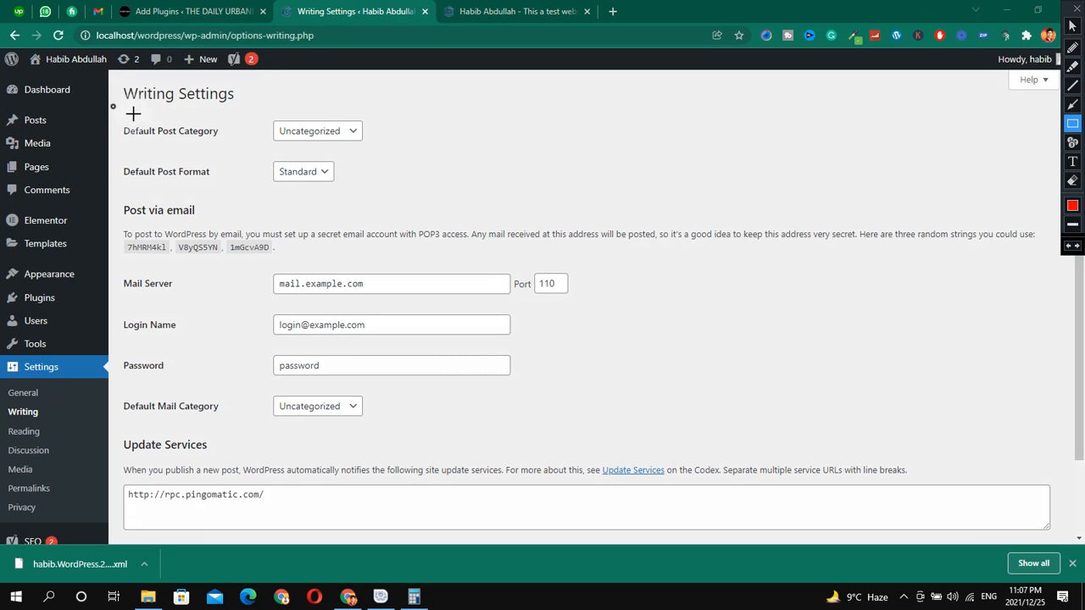
pyautogui.moveTo(112, 106); pyautogui.dragTo(408, 142)
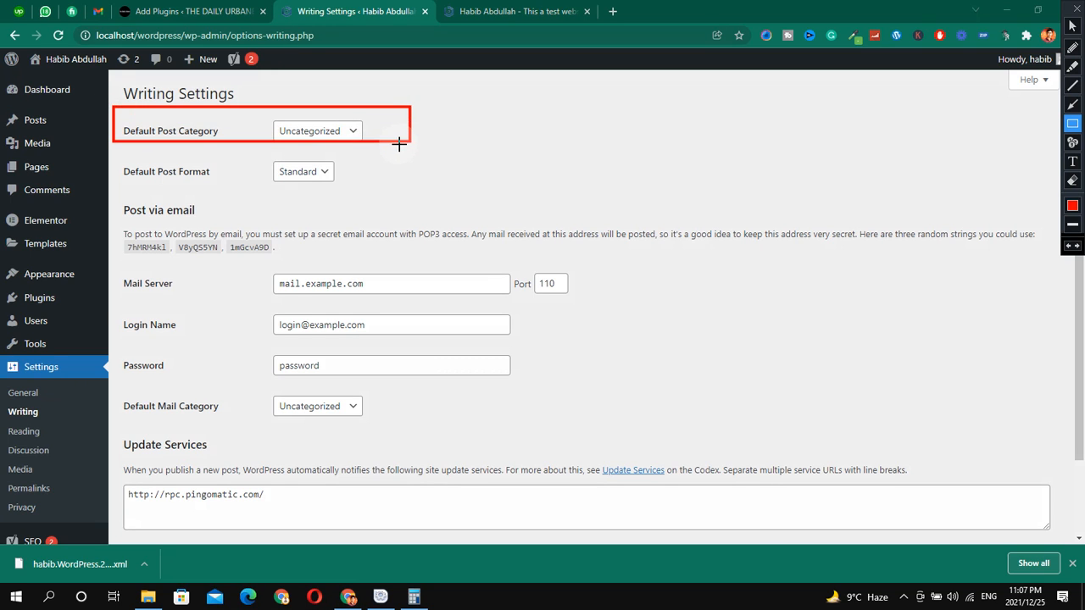
pyautogui.hotkey('ctrl', 'alt', 'd')
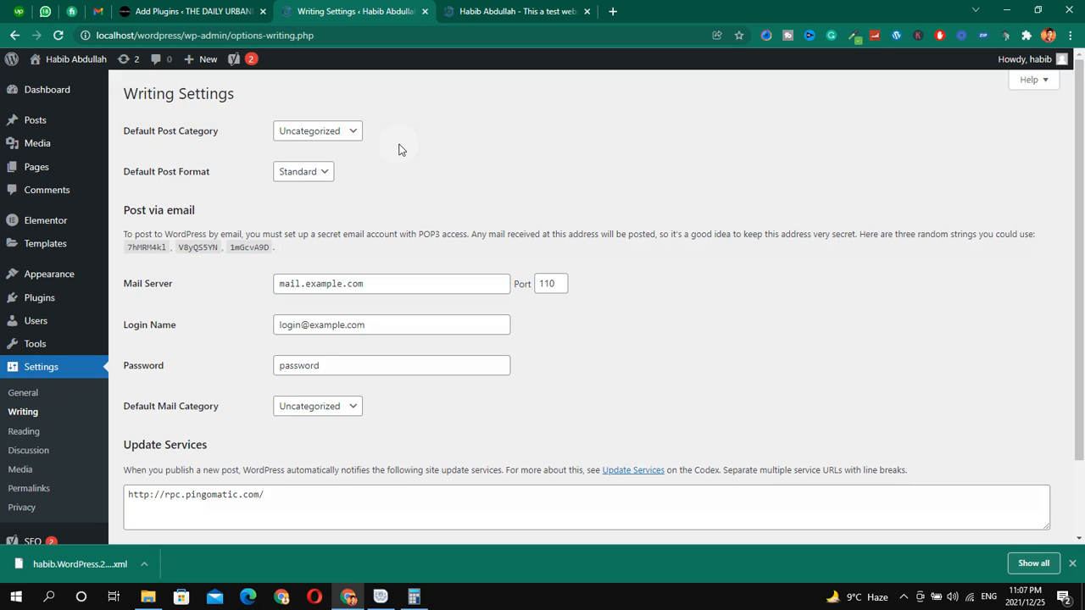
pyautogui.hotkey('ctrl', 'shift', 'r')
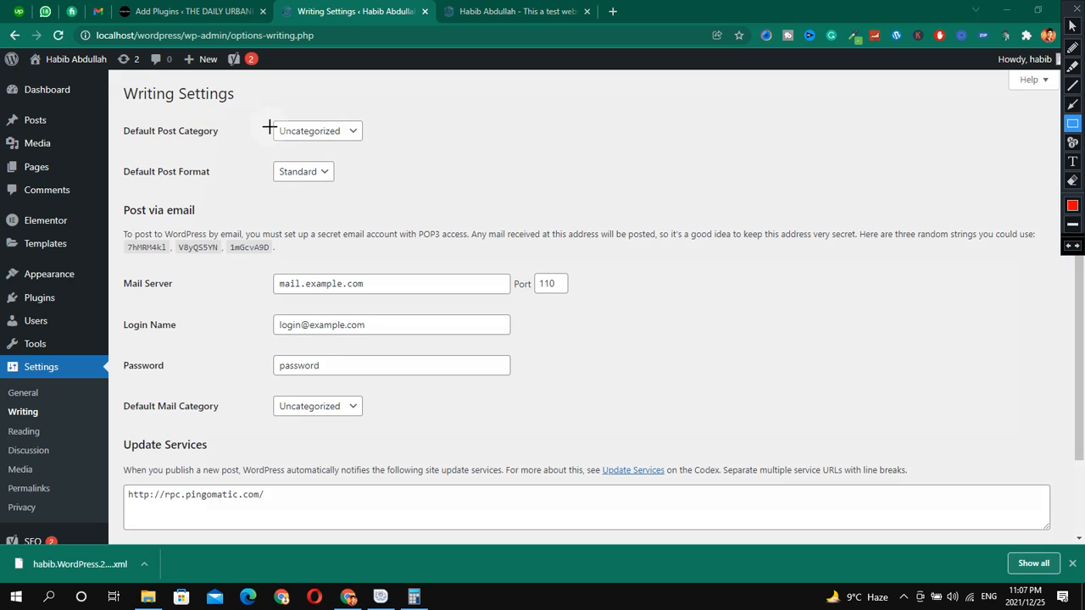
pyautogui.moveTo(263, 102)
pyautogui.mouseDown()
pyautogui.moveTo(347, 145)
pyautogui.moveTo(395, 155)
pyautogui.mouseUp()
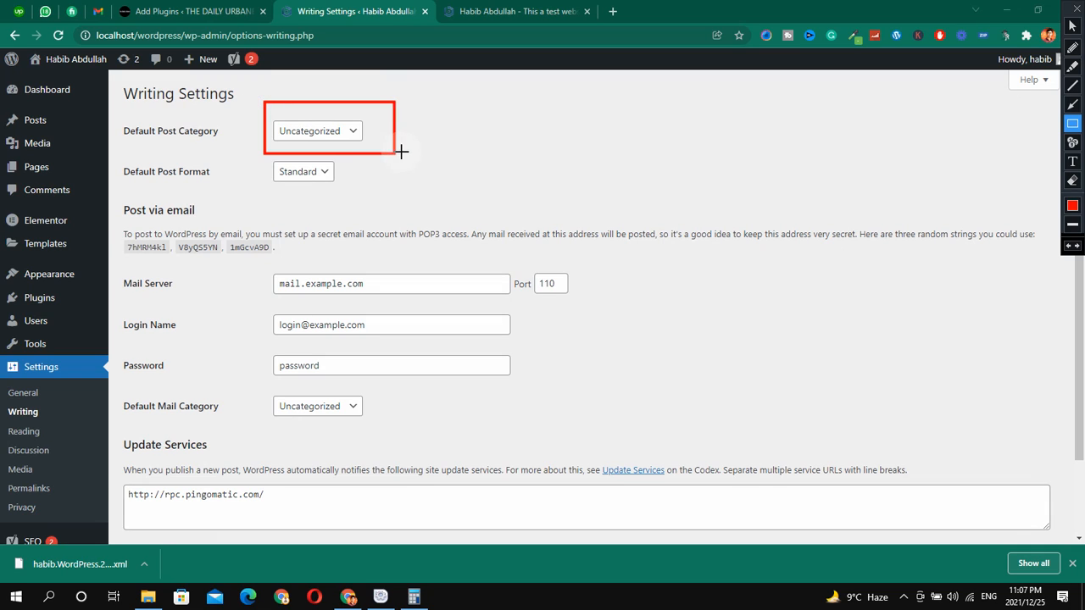
pyautogui.press('Escape')
pyautogui.hotkey('ctrl', 'shift', 'r')
pyautogui.moveTo(254, 98); pyautogui.dragTo(407, 139)
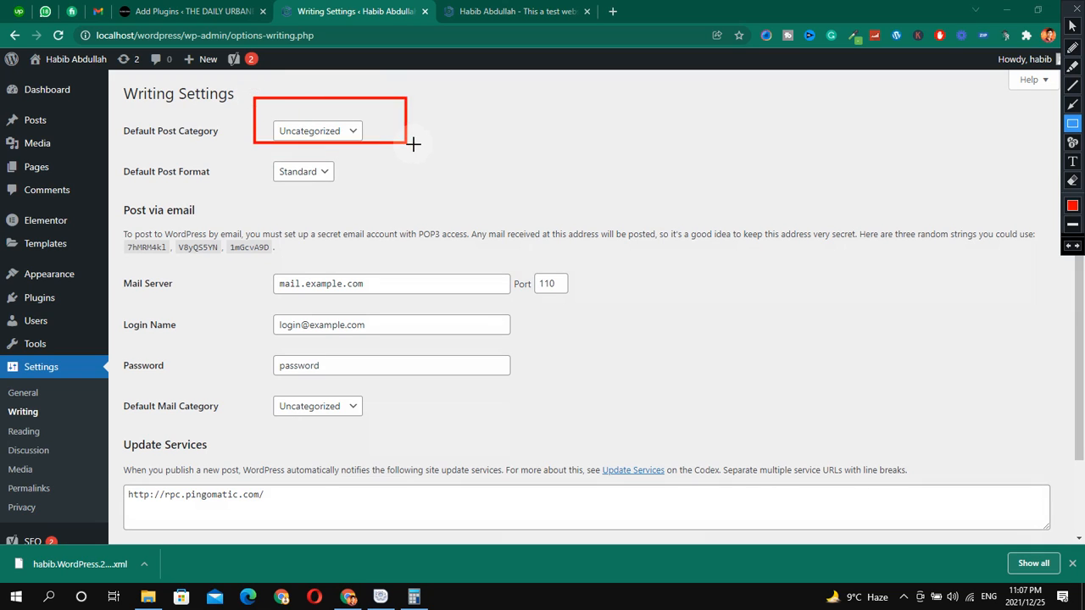
pyautogui.press('Escape')
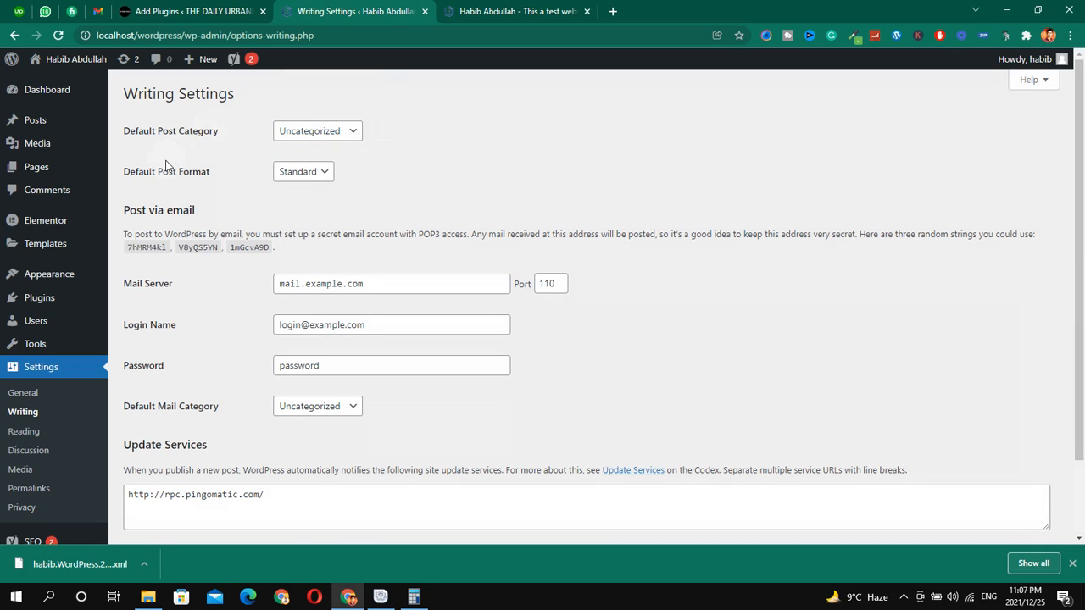
# - Outline the Default Post Format setting and look through the available options for the default post category and post format
pyautogui.hotkey('ctrl', 'shift', 'r')
pyautogui.moveTo(116, 151)
pyautogui.mouseDown()
pyautogui.moveTo(342, 208)
pyautogui.moveTo(379, 207)
pyautogui.mouseUp()
pyautogui.press('Escape')
pyautogui.click(326, 171)
pyautogui.click(353, 129)
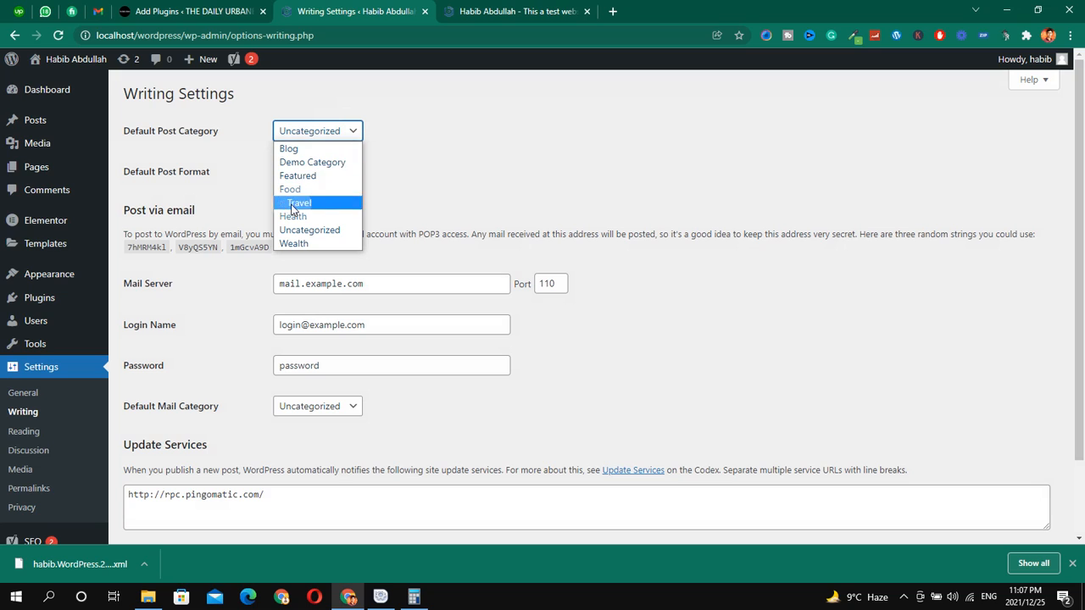
pyautogui.click(402, 137)
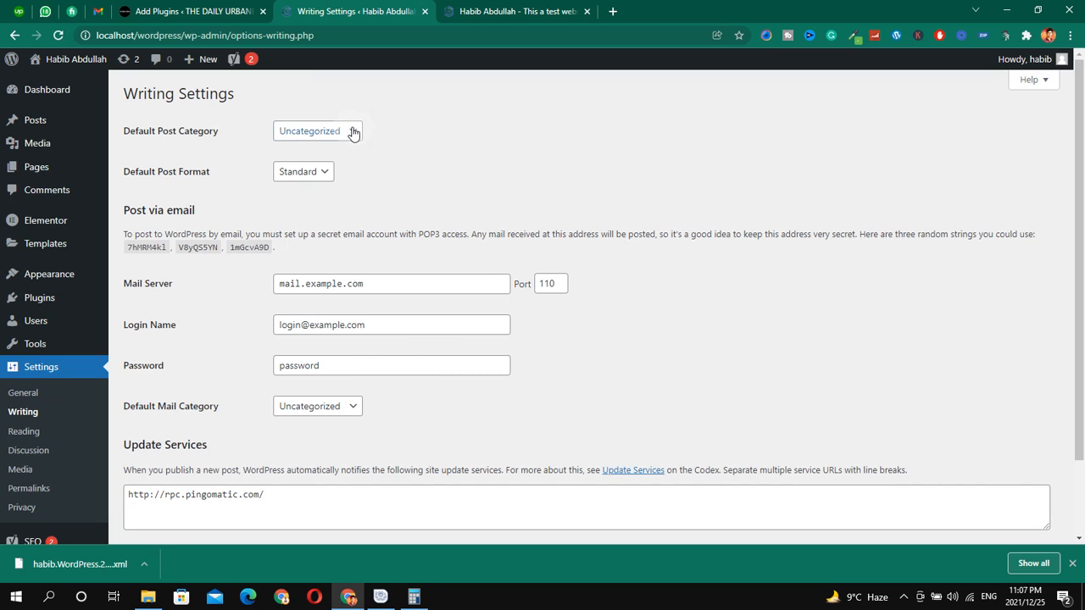
pyautogui.click(353, 132)
pyautogui.click(405, 132)
pyautogui.click(315, 172)
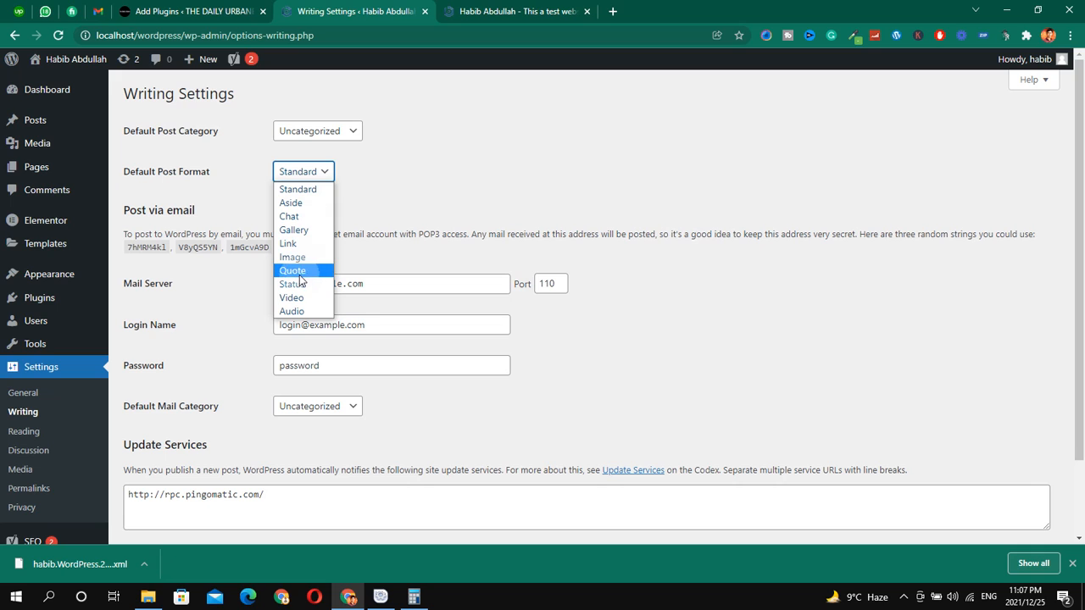
pyautogui.click(377, 267)
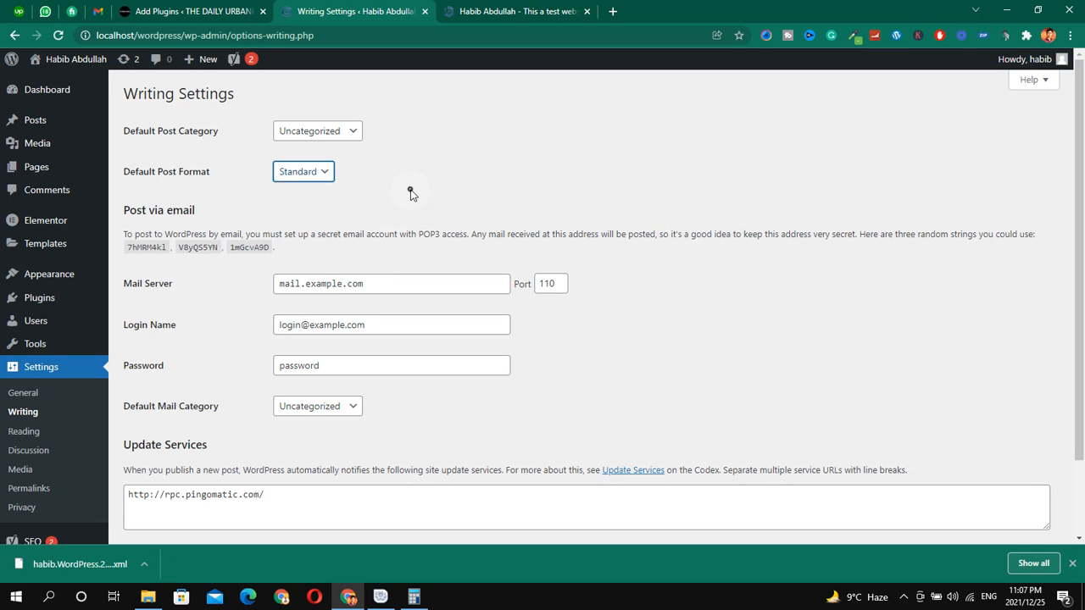
# - Review the rest of the Writing Settings and outline the Post via email and Update Services sections together
pyautogui.scroll(-1, 375, 232)
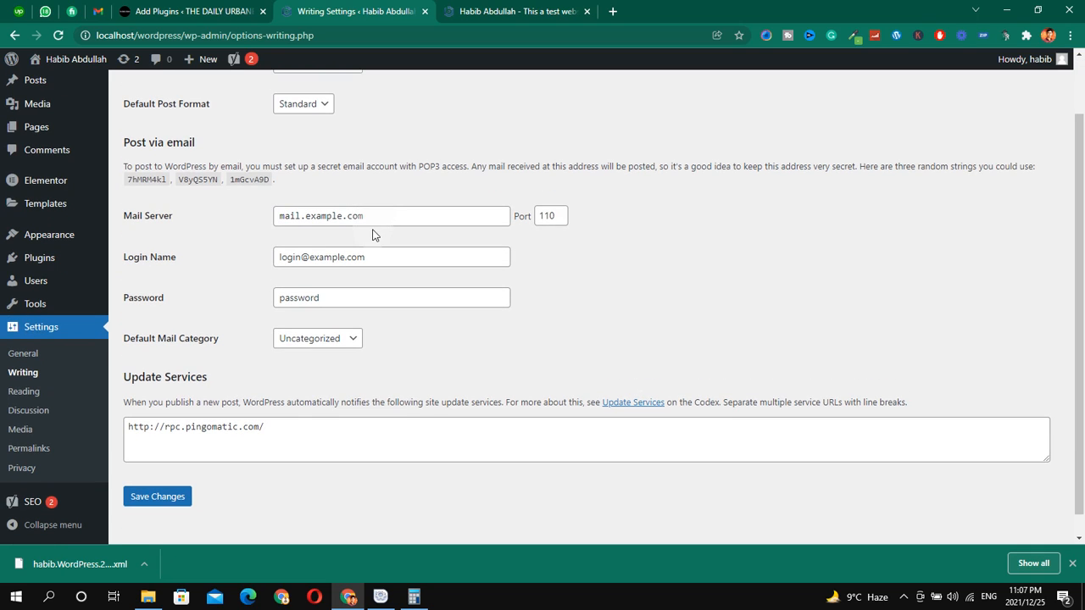
pyautogui.scroll(1, 247, 227)
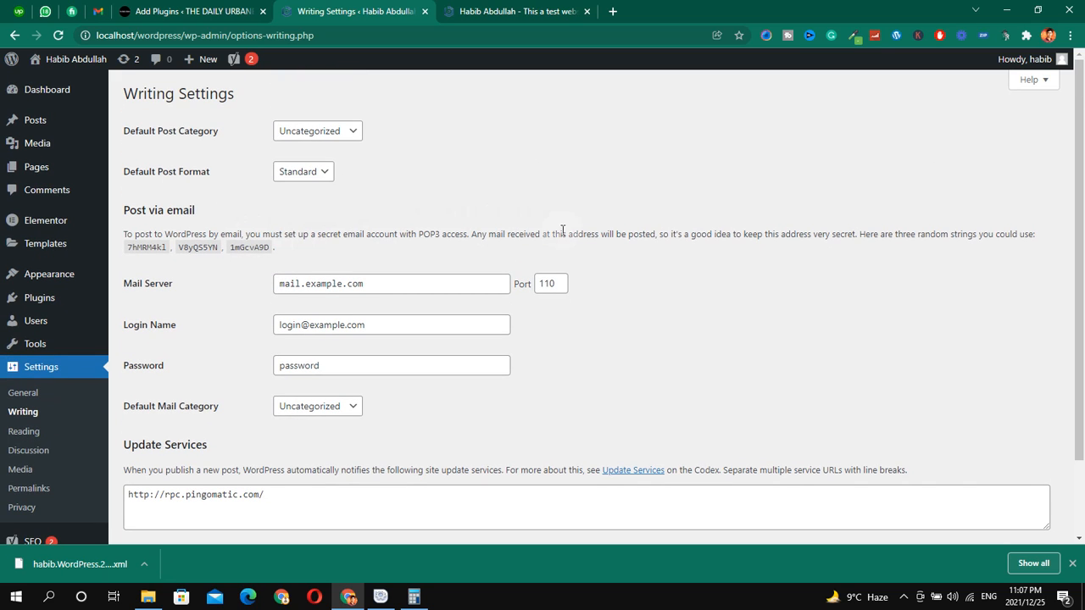
pyautogui.scroll(-1, 288, 246)
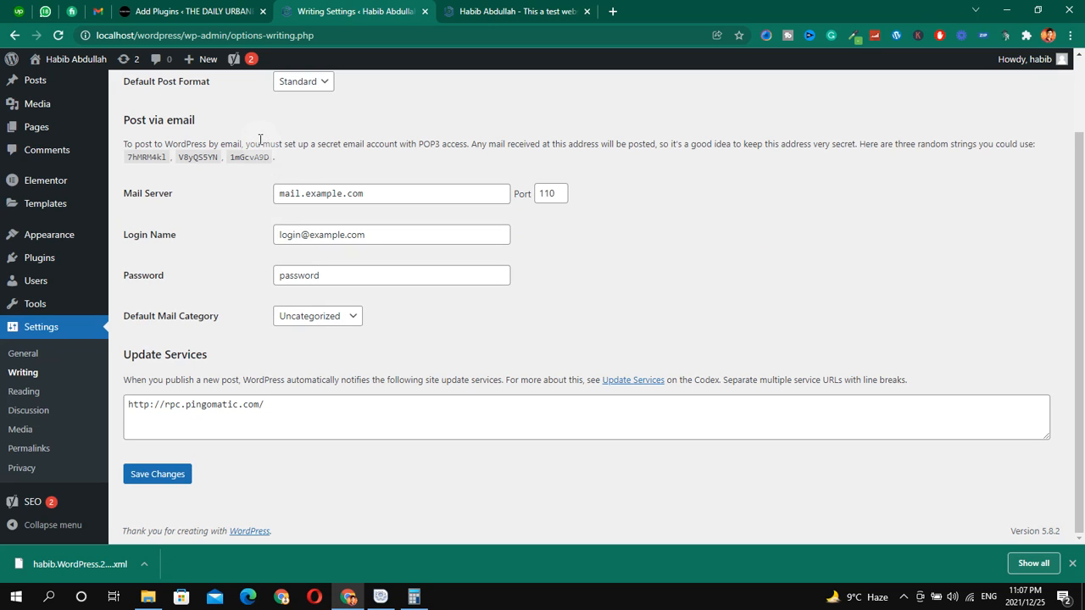
pyautogui.hotkey('ctrl', 'alt', 'd')
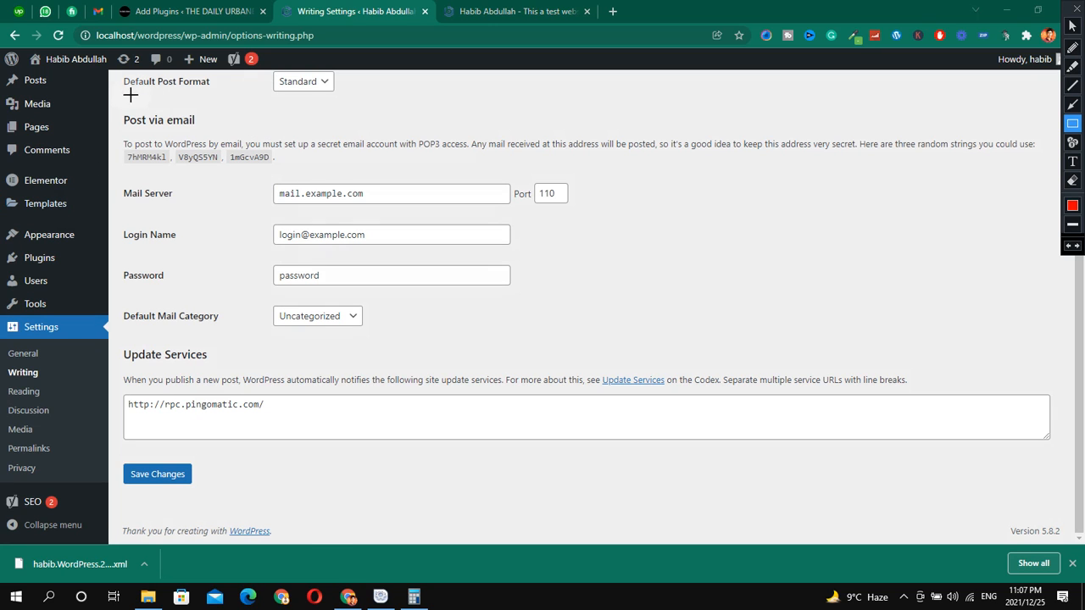
pyautogui.moveTo(114, 105); pyautogui.dragTo(787, 367)
pyautogui.moveTo(998, 349)
pyautogui.mouseDown()
pyautogui.moveTo(1081, 346)
pyautogui.moveTo(1079, 450)
pyautogui.mouseUp()
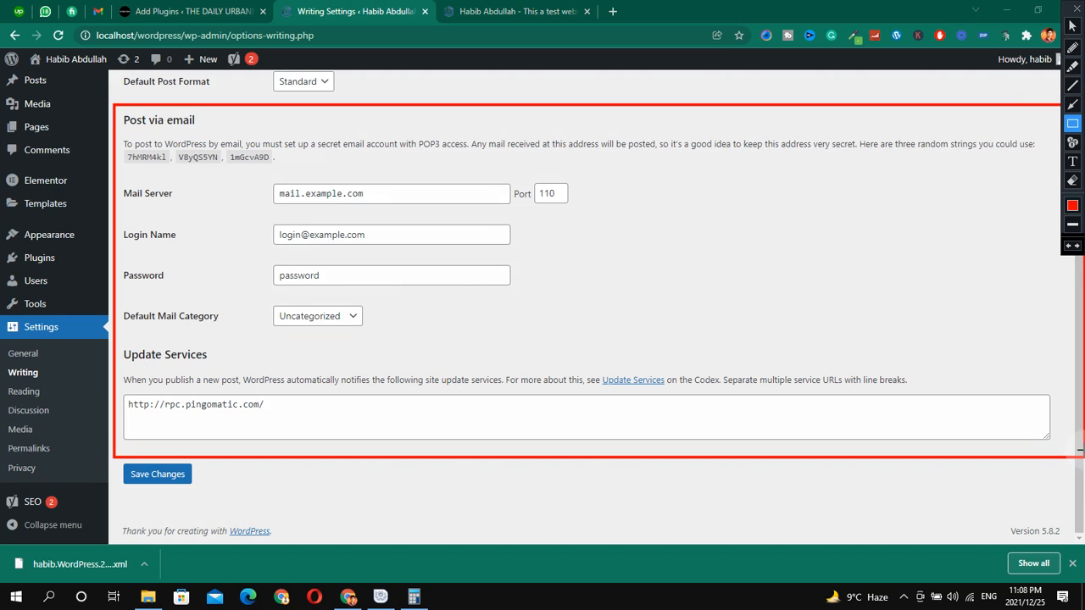
pyautogui.press('Escape')
# - Mark the Reading entry of the settings and open the Reading Settings
pyautogui.scroll(2, 248, 354)
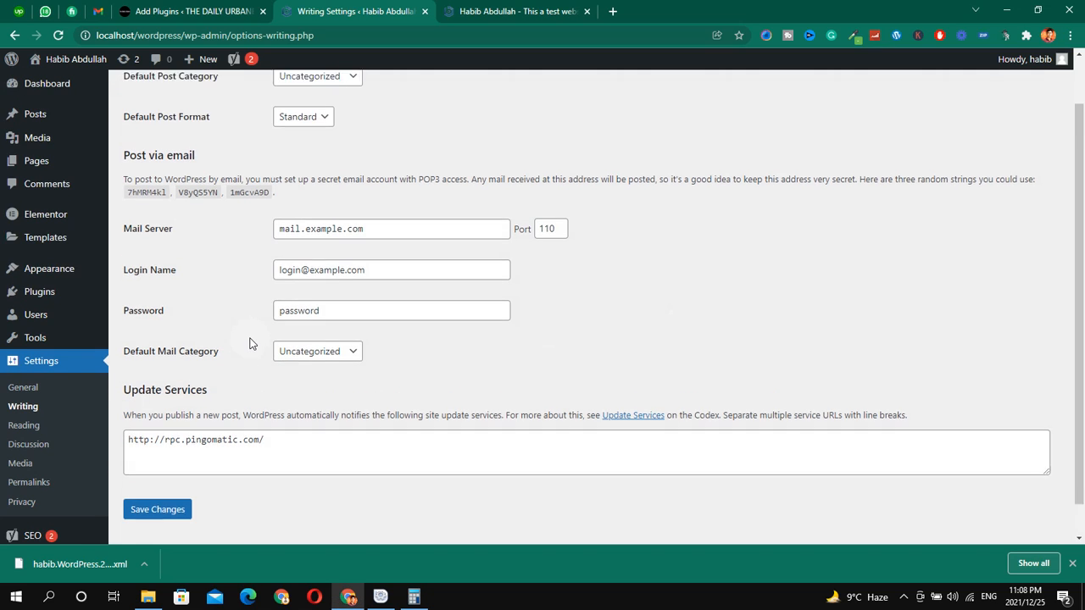
pyautogui.scroll(-2, 90, 365)
pyautogui.hotkey('ctrl', 'alt', 'd')
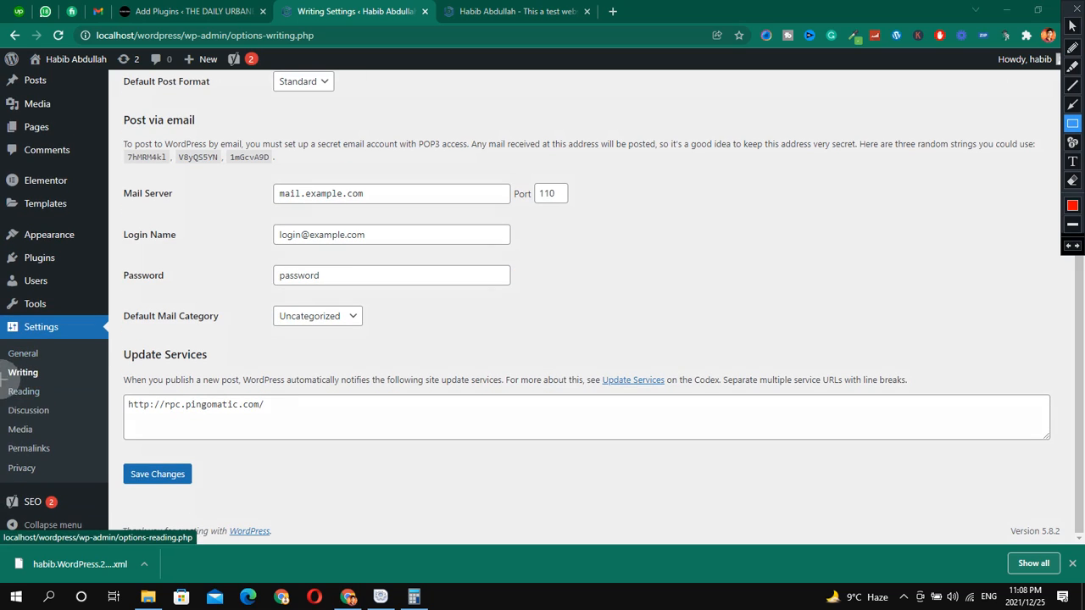
pyautogui.moveTo(2, 380); pyautogui.dragTo(119, 410)
pyautogui.press('Escape')
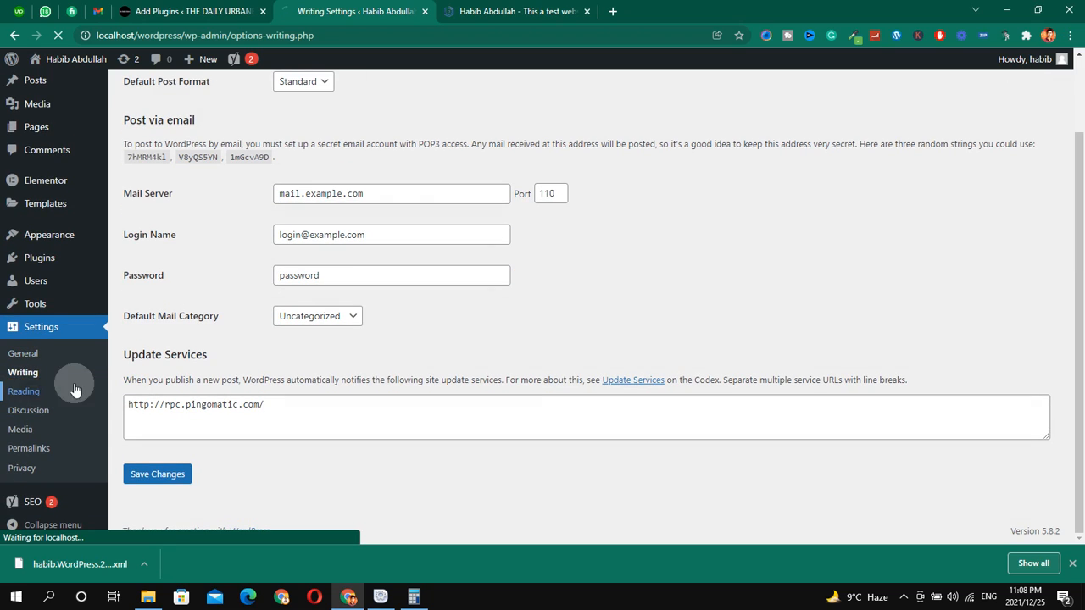
pyautogui.click(25, 397)
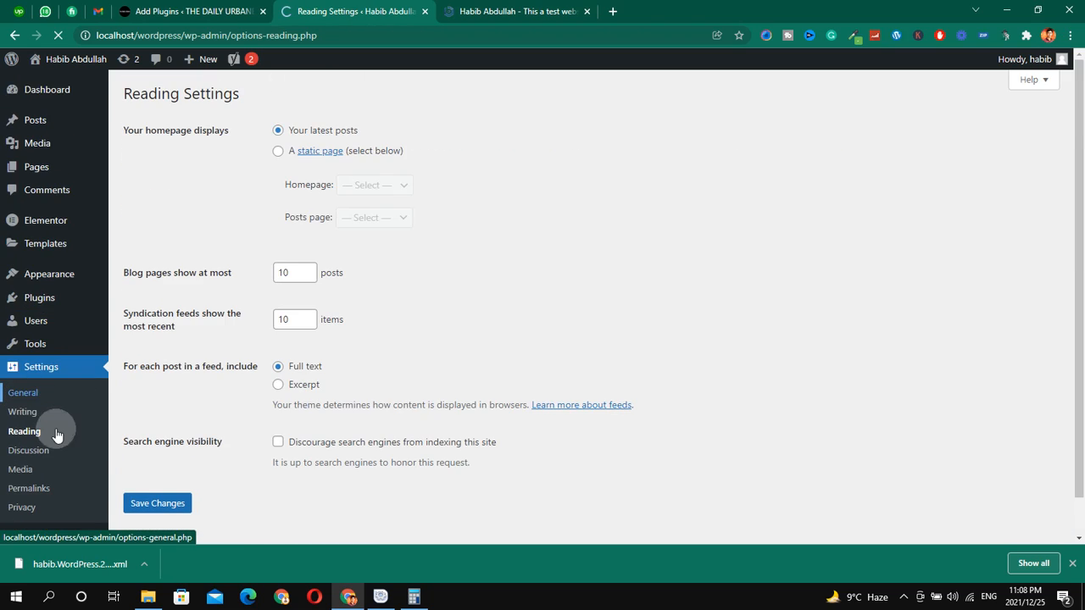
# - Check the posts on the site's front page, then outline the Your latest posts homepage option in the Reading Settings
pyautogui.click(480, 10)
pyautogui.scroll(-5, 574, 192)
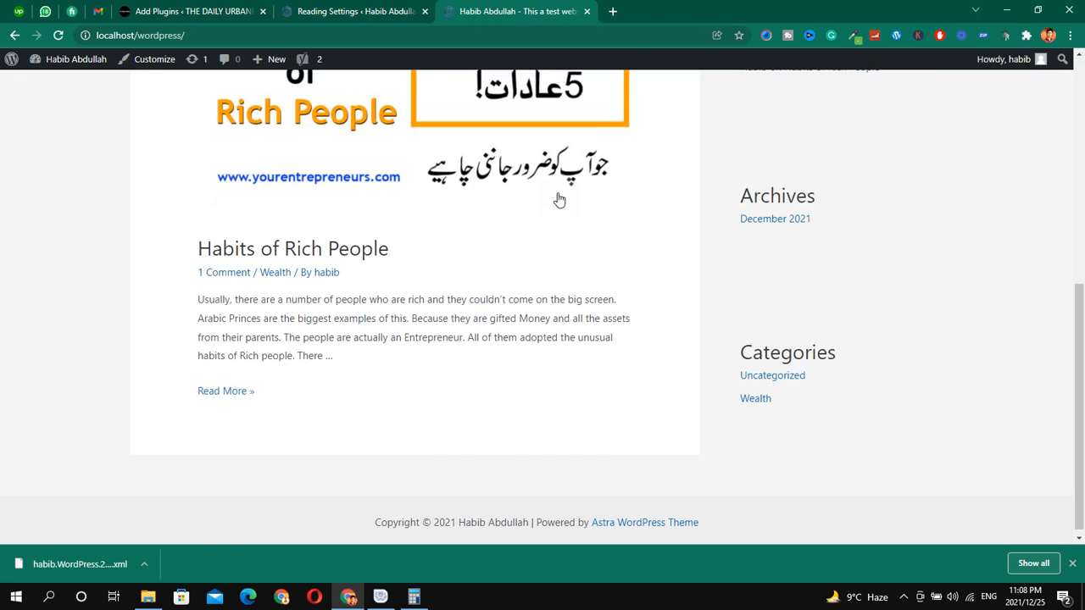
pyautogui.scroll(5, 574, 192)
pyautogui.click(292, 11)
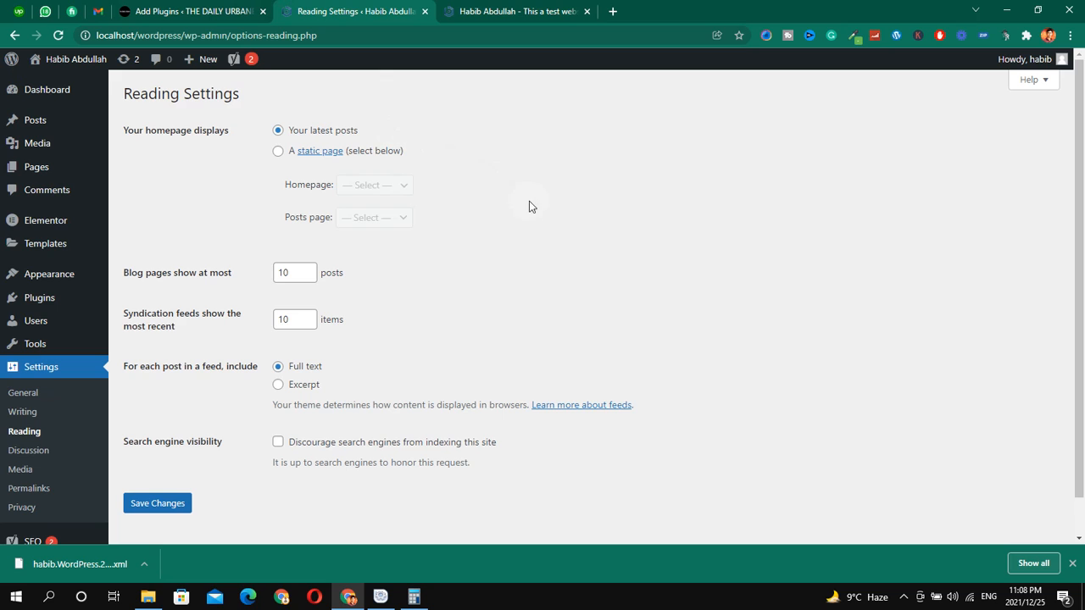
pyautogui.hotkey('ctrl', 'alt', 'd')
pyautogui.moveTo(119, 115)
pyautogui.mouseDown()
pyautogui.moveTo(272, 137)
pyautogui.moveTo(407, 139)
pyautogui.mouseUp()
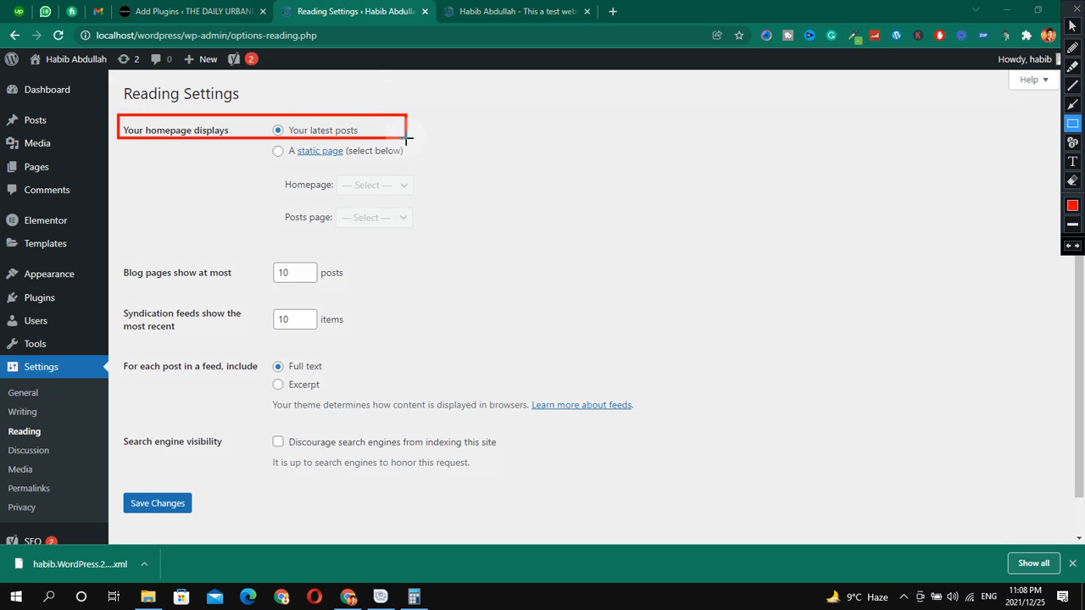
# - Examine the posts shown on the site's front page and outline the post area and the Hello world! post
pyautogui.click(523, 25)
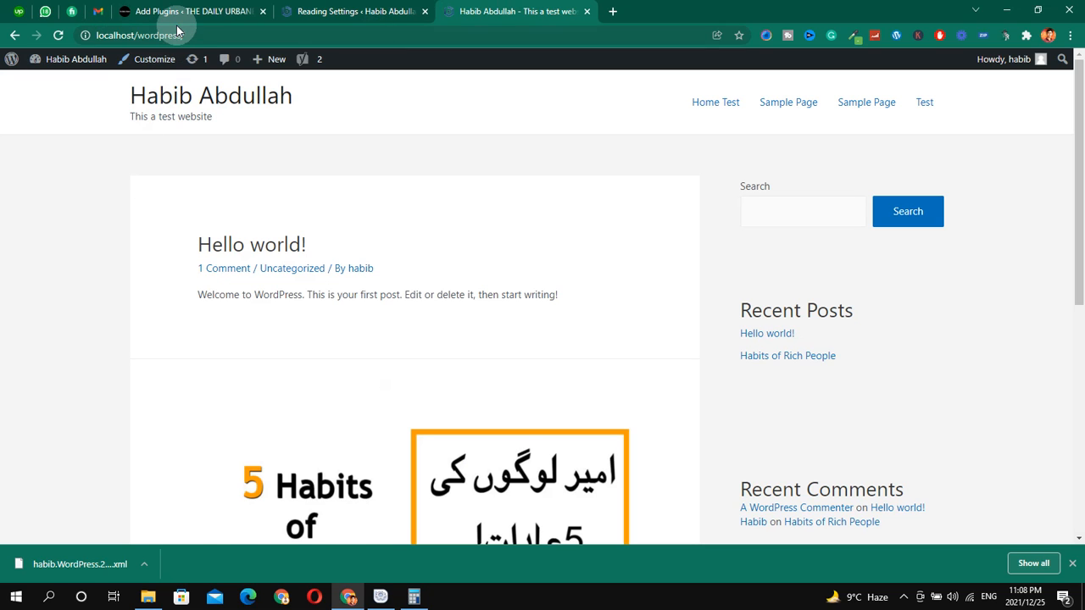
pyautogui.scroll(-2, 475, 313)
pyautogui.scroll(-4, 526, 347)
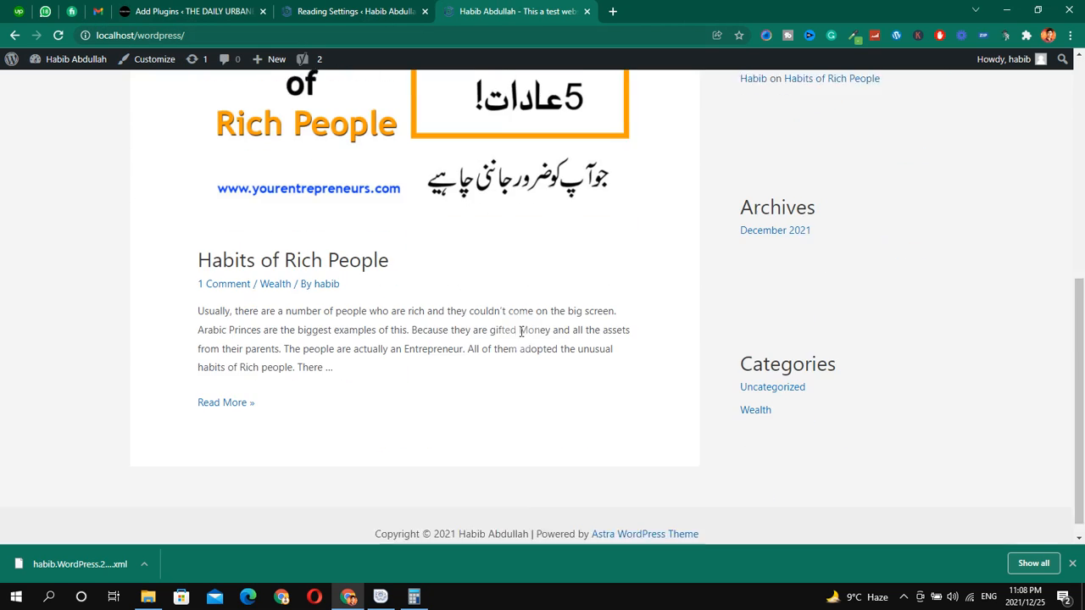
pyautogui.scroll(4, 431, 191)
pyautogui.hotkey('ctrl', 'alt', 'd')
pyautogui.moveTo(3, 151)
pyautogui.mouseDown()
pyautogui.moveTo(375, 423)
pyautogui.moveTo(605, 527)
pyautogui.mouseUp()
pyautogui.hotkey('ctrl', 'alt', 'd')
pyautogui.scroll(3, 443, 356)
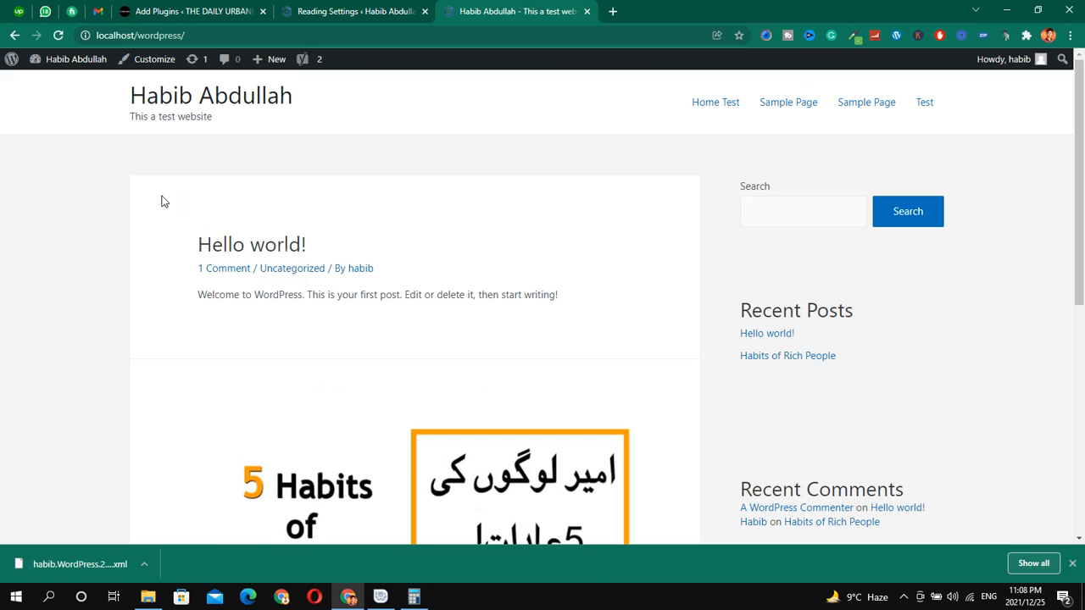
pyautogui.hotkey('ctrl', 'alt', 'd')
pyautogui.moveTo(147, 187)
pyautogui.mouseDown()
pyautogui.moveTo(436, 351)
pyautogui.moveTo(605, 371)
pyautogui.mouseUp()
pyautogui.hotkey('ctrl', 'alt', 'd')
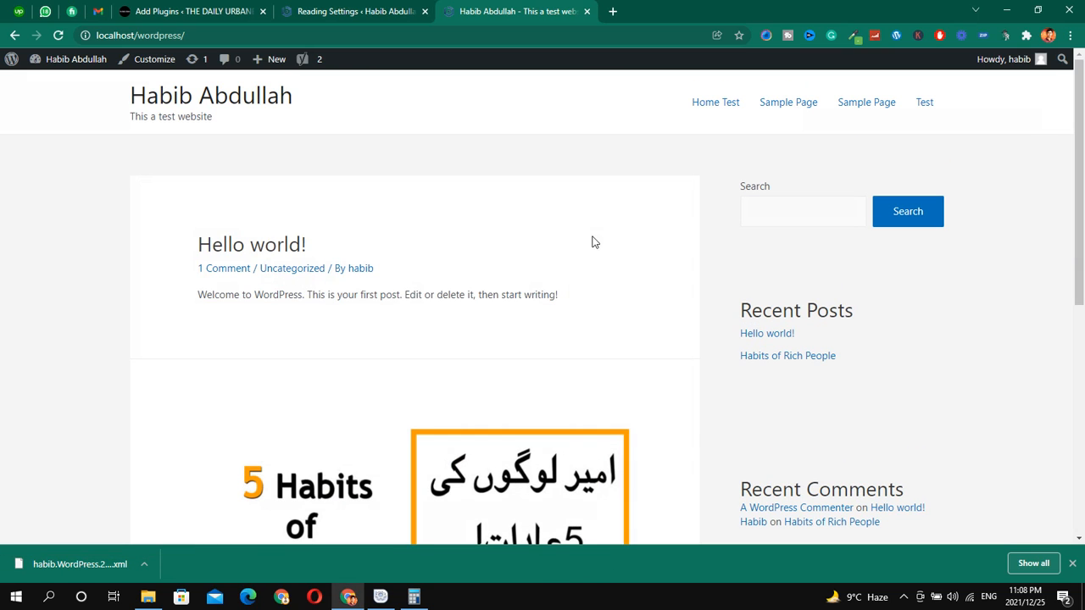
# - Mark the Your latest posts option again and compare it with the site's front page
pyautogui.click(346, 11)
pyautogui.hotkey('ctrl', 'alt', 'd')
pyautogui.moveTo(224, 106); pyautogui.dragTo(404, 145)
pyautogui.hotkey('ctrl', 'alt', 'd')
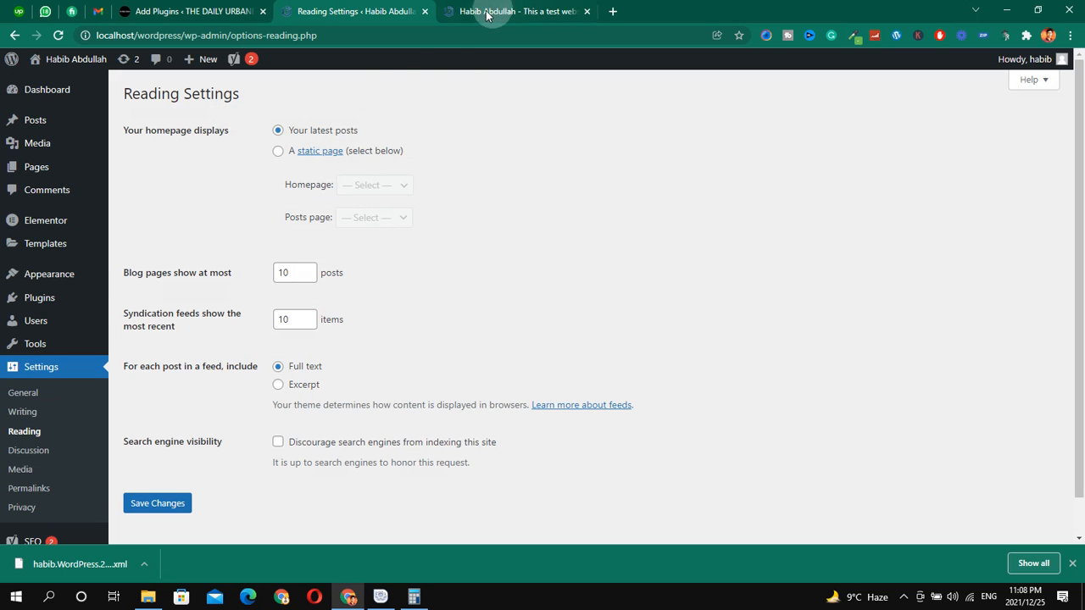
pyautogui.click(494, 10)
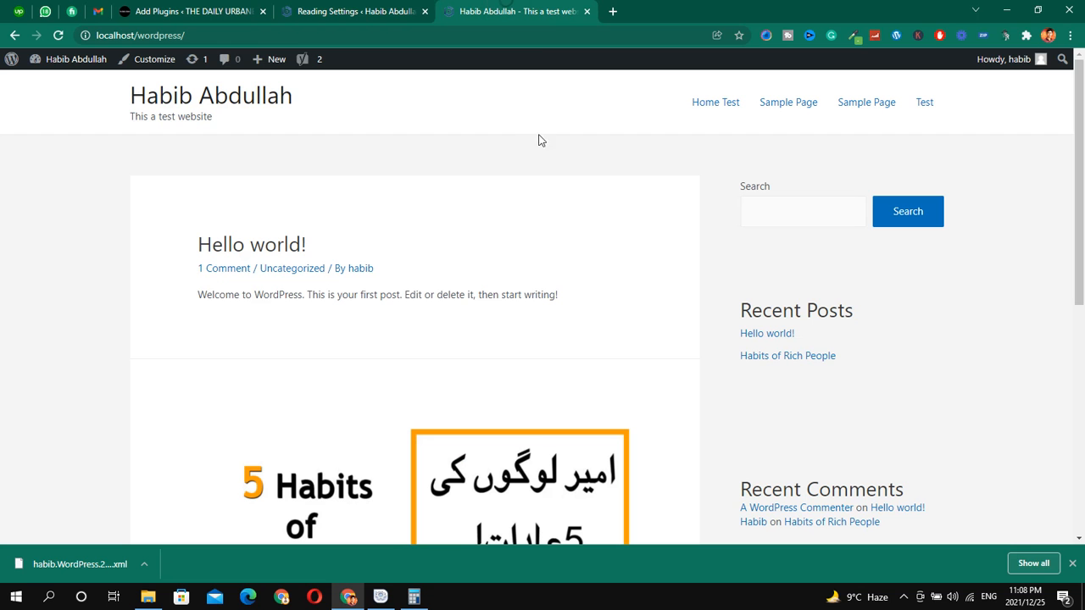
pyautogui.click(353, 10)
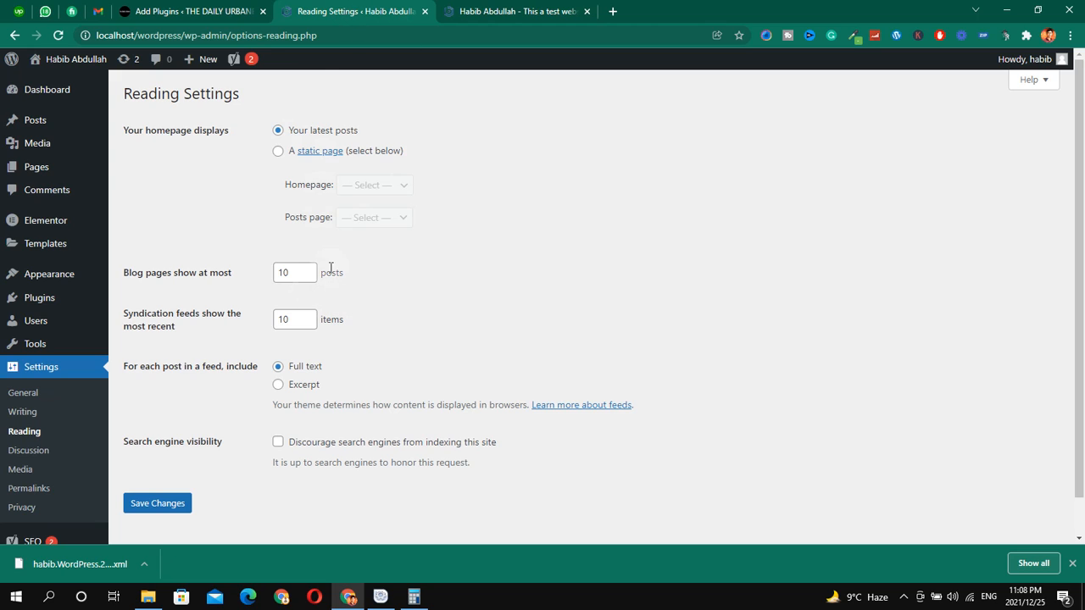
# - Outline the static page option and set the homepage to display a static page
pyautogui.hotkey('ctrl', 'alt', 'd')
pyautogui.moveTo(271, 138); pyautogui.dragTo(426, 167)
pyautogui.press('Escape')
pyautogui.click(278, 153)
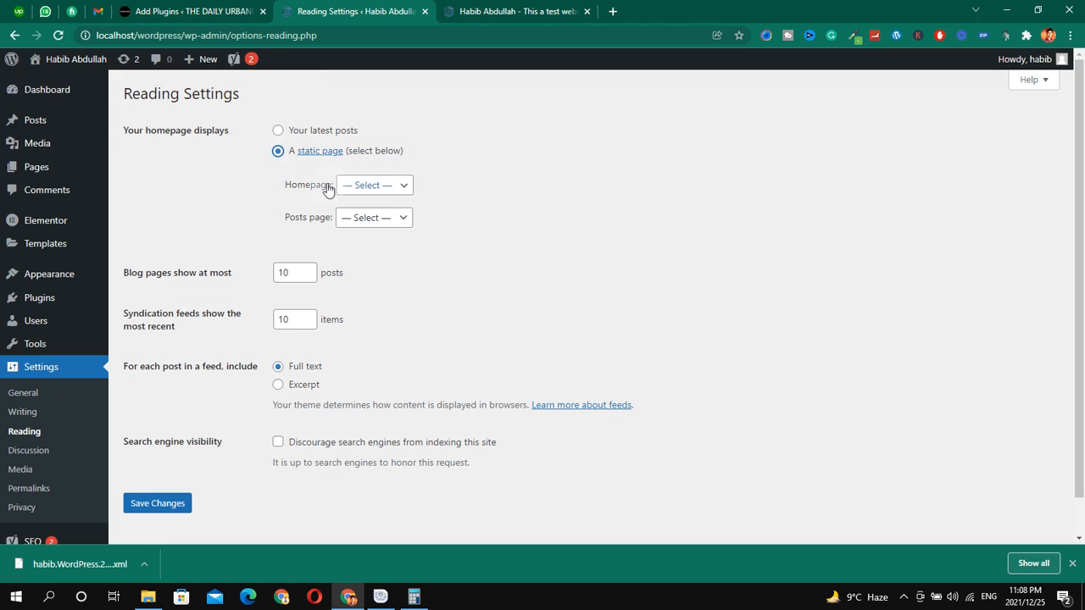
# - Outline the Homepage setting under the static page option and set the homepage to Home Test
pyautogui.hotkey('ctrl', 'alt', 'd')
pyautogui.moveTo(271, 161); pyautogui.dragTo(441, 198)
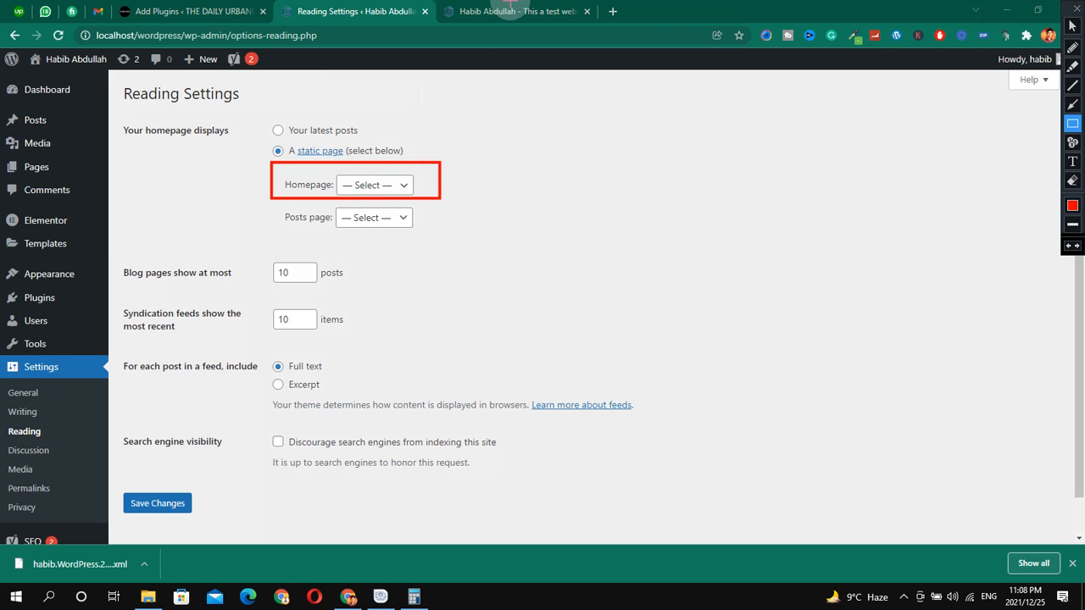
pyautogui.press('Escape')
pyautogui.click(509, 11)
pyautogui.click(355, 11)
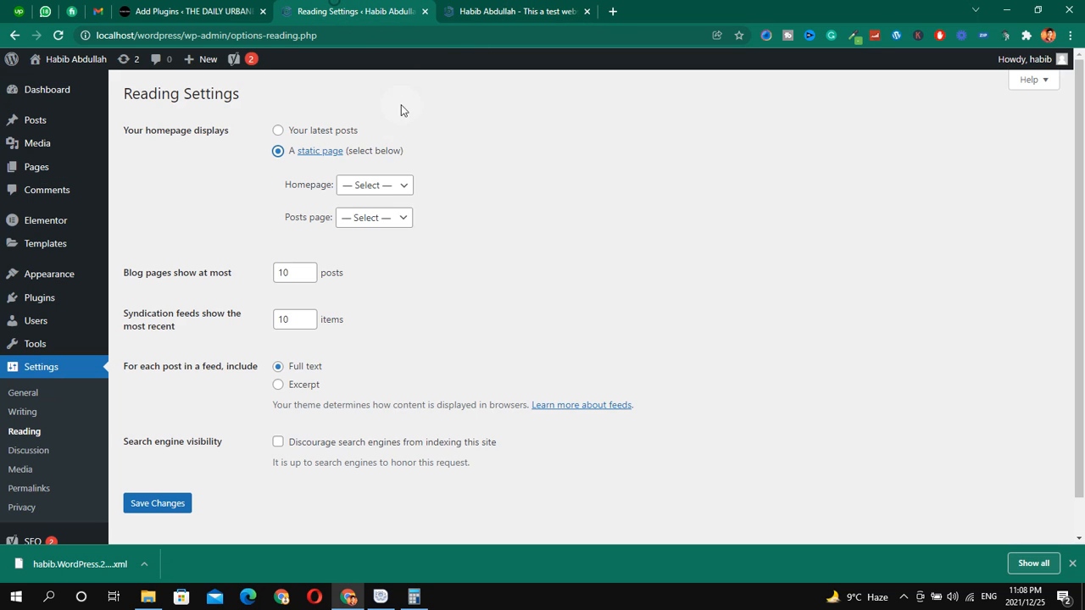
pyautogui.click(370, 185)
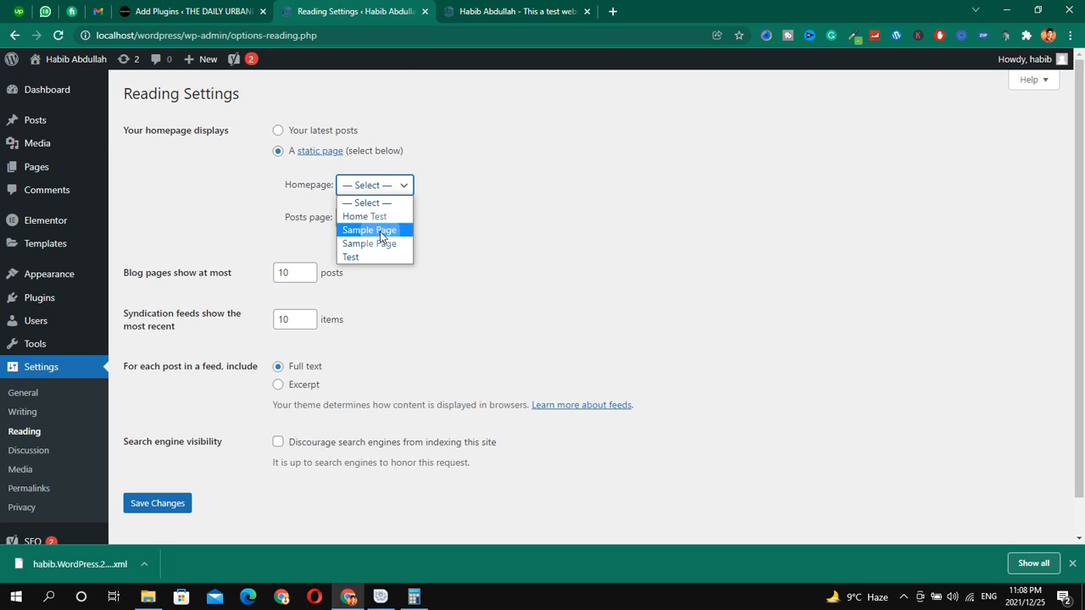
pyautogui.click(368, 217)
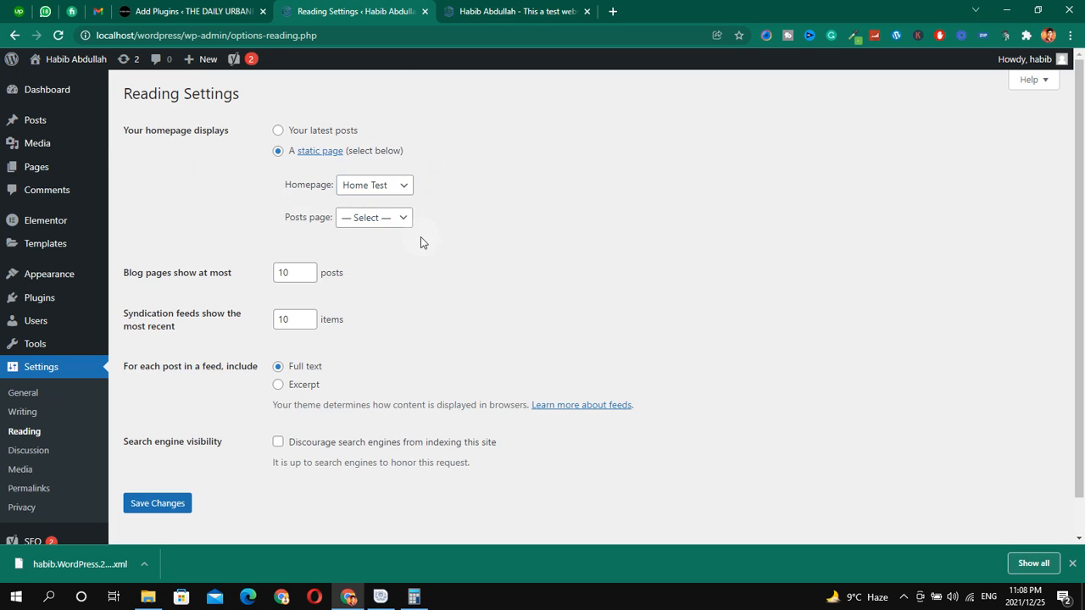
# - Set the posts page to Test
pyautogui.scroll(-1, 339, 228)
pyautogui.click(355, 188)
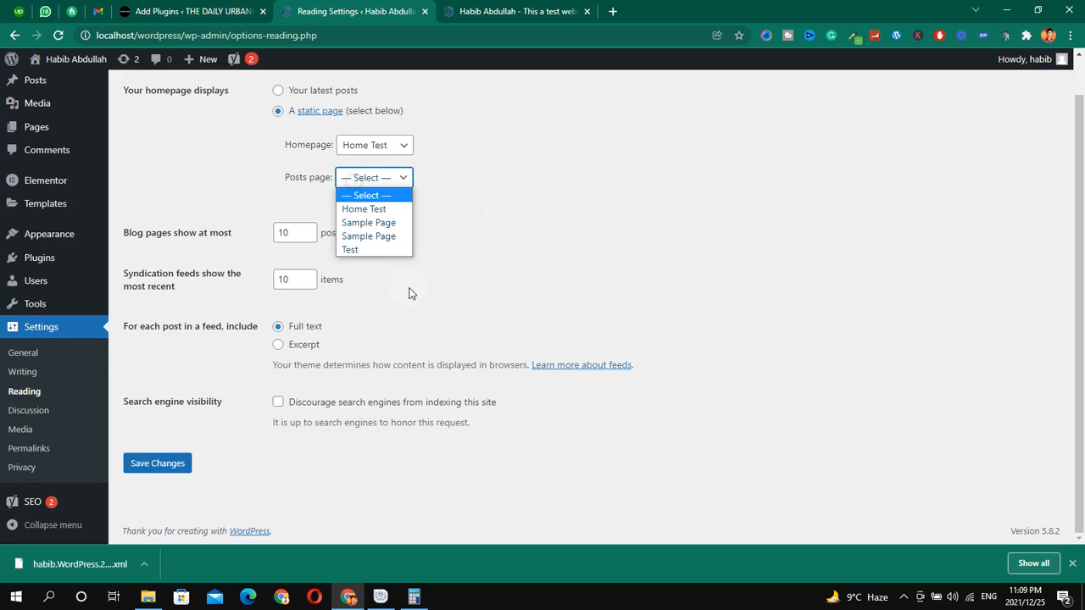
pyautogui.click(380, 250)
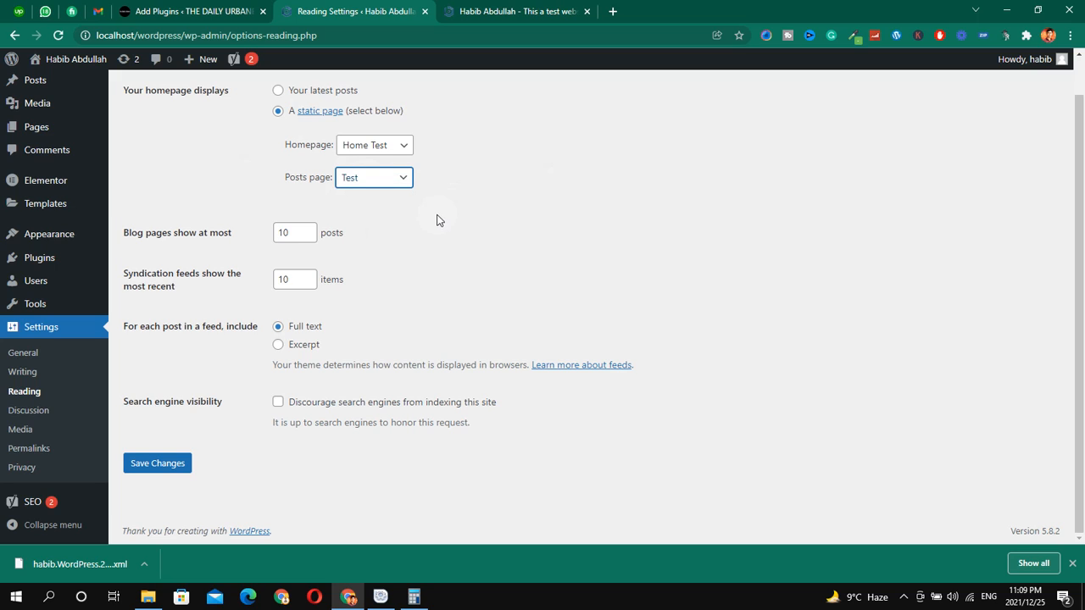
# - Outline the posts page, blog page limit, syndication feed limit and feed content settings in the Reading Settings
pyautogui.hotkey('ctrl', 'alt', 'd')
pyautogui.moveTo(111, 221)
pyautogui.mouseDown()
pyautogui.moveTo(334, 262)
pyautogui.moveTo(407, 254)
pyautogui.mouseUp()
pyautogui.moveTo(254, 155); pyautogui.dragTo(513, 210)
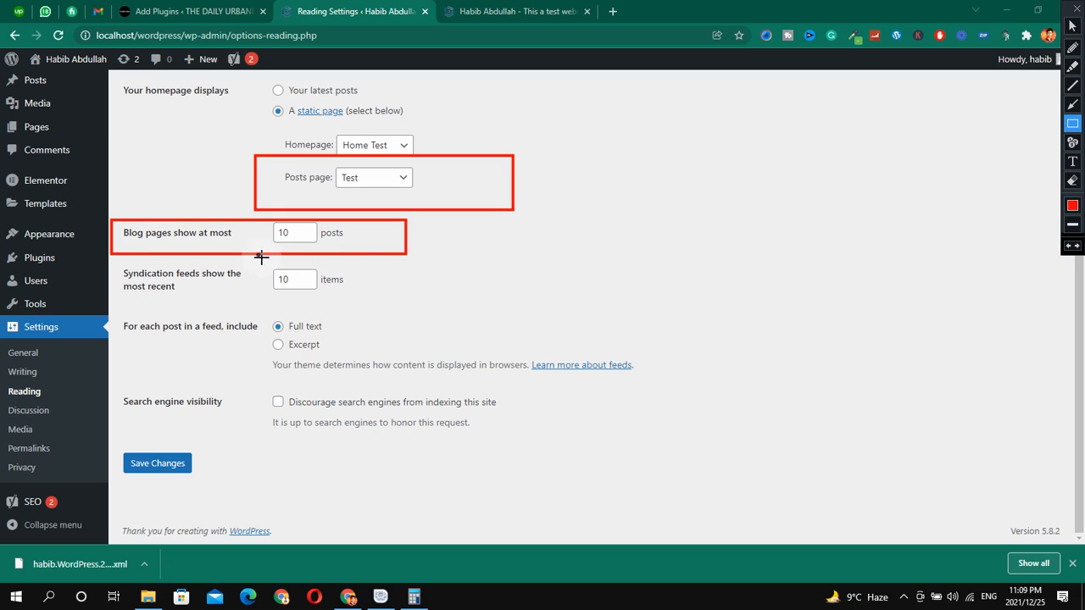
pyautogui.moveTo(261, 257); pyautogui.dragTo(444, 300)
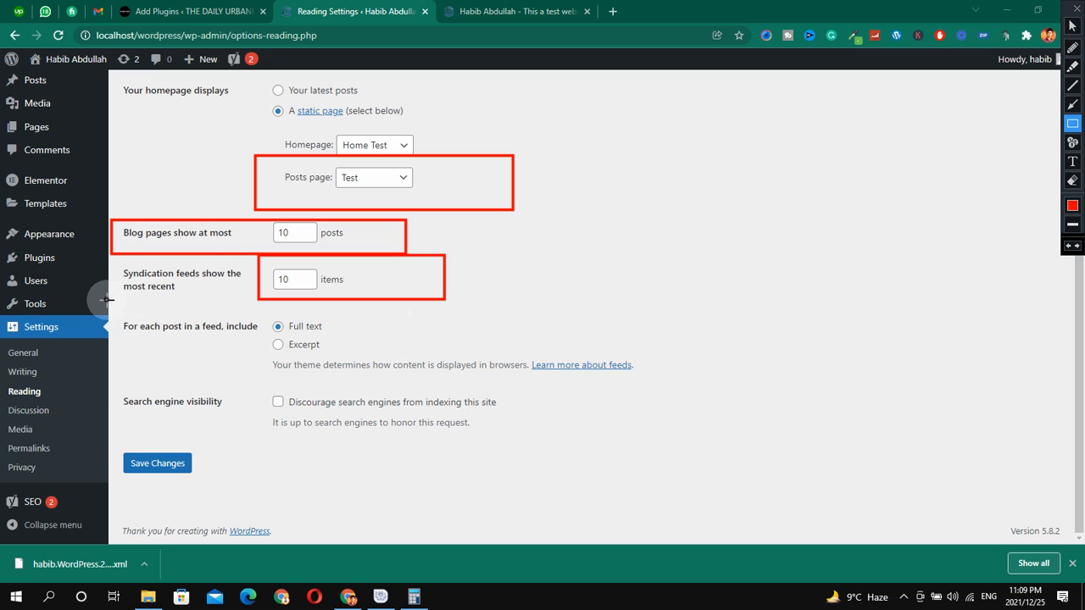
pyautogui.moveTo(106, 300)
pyautogui.mouseDown()
pyautogui.moveTo(353, 396)
pyautogui.moveTo(443, 406)
pyautogui.moveTo(451, 369)
pyautogui.moveTo(726, 385)
pyautogui.mouseUp()
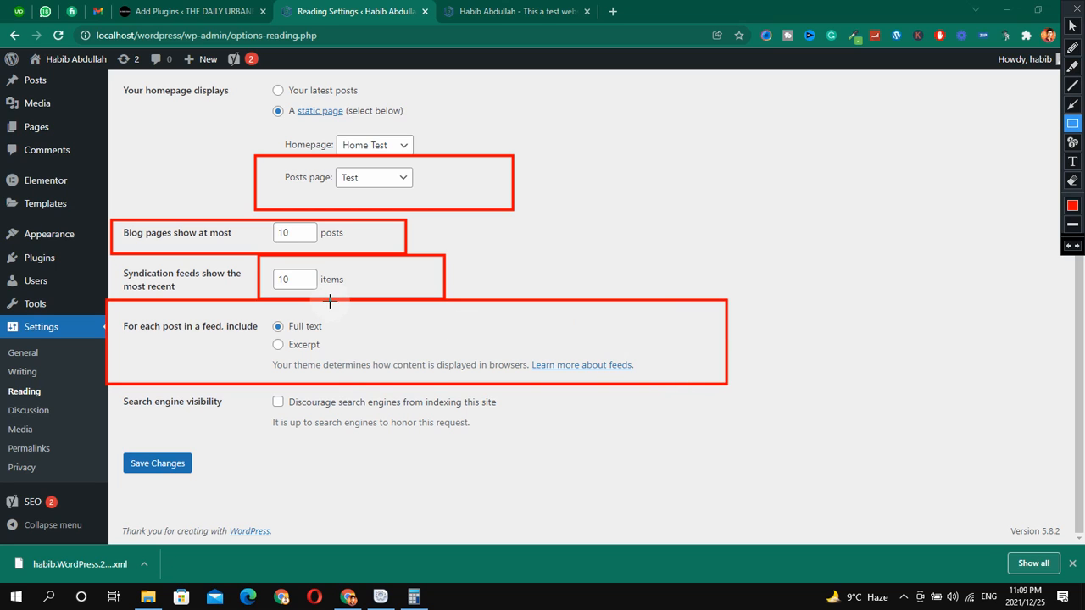
# - Outline the Hello world! post on the site's front page, then outline only its body text
pyautogui.click(515, 11)
pyautogui.scroll(-3, 270, 288)
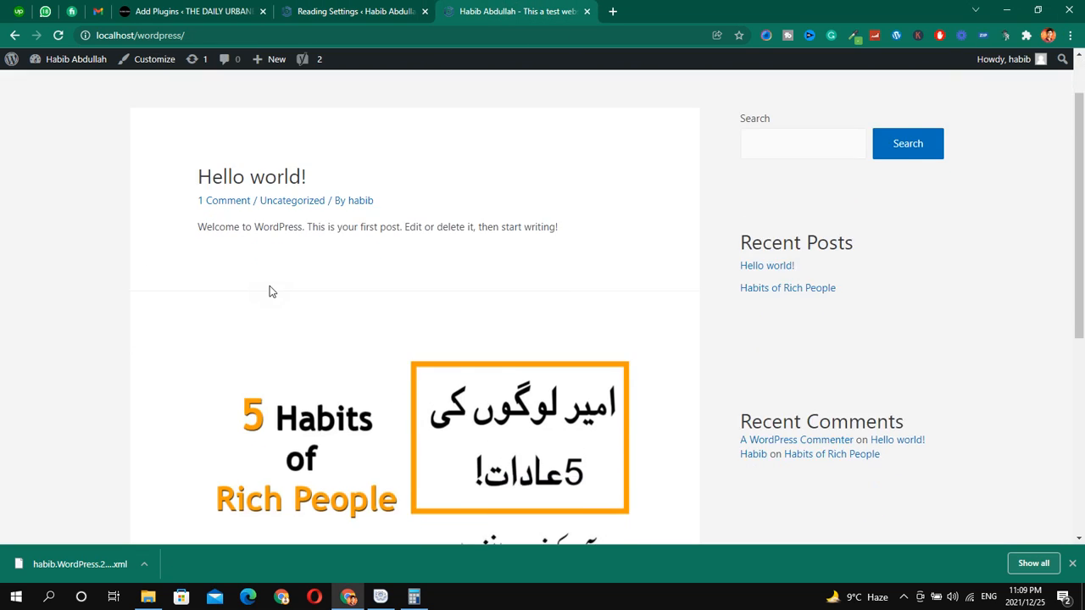
pyautogui.scroll(3, 283, 183)
pyautogui.hotkey('ctrl', 'alt', 'd')
pyautogui.moveTo(151, 218)
pyautogui.mouseDown()
pyautogui.moveTo(348, 285)
pyautogui.moveTo(631, 317)
pyautogui.mouseUp()
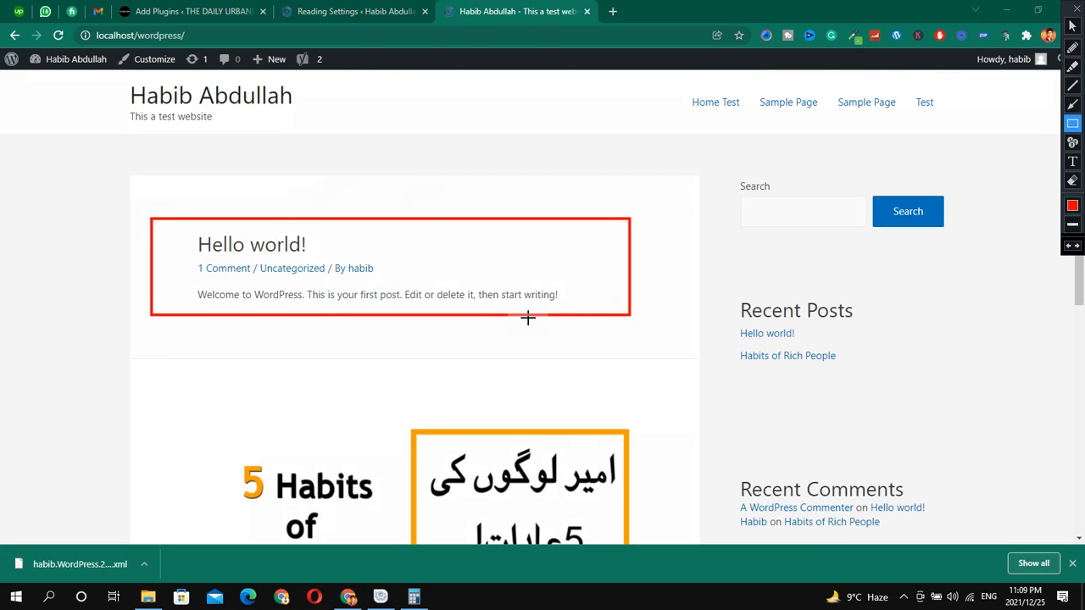
pyautogui.hotkey('ctrl', 'alt', 'd')
pyautogui.hotkey('ctrl', 'alt', 'd')
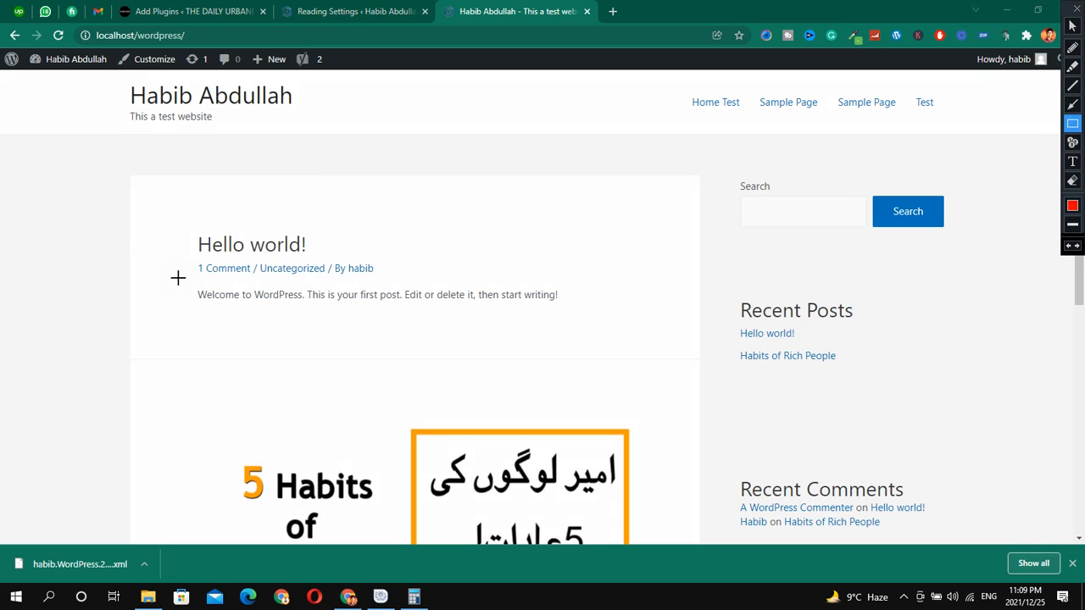
pyautogui.moveTo(178, 277); pyautogui.dragTo(387, 311)
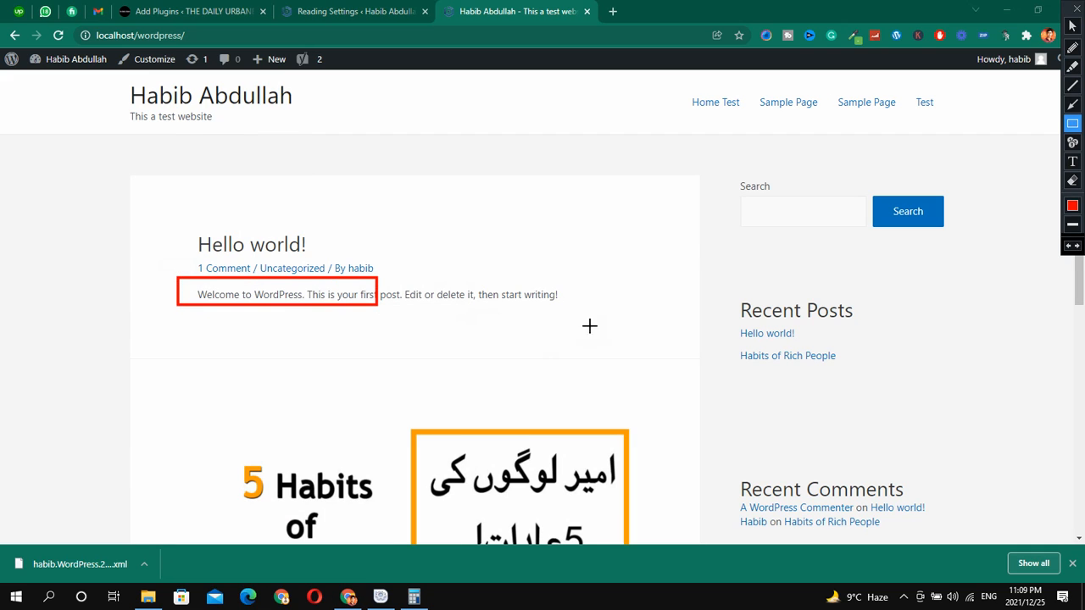
pyautogui.hotkey('ctrl', 'alt', 'd')
# - Compare the Full text and Excerpt feed options with the front page, outlining the summary of the Habits of Rich People post
pyautogui.click(400, 11)
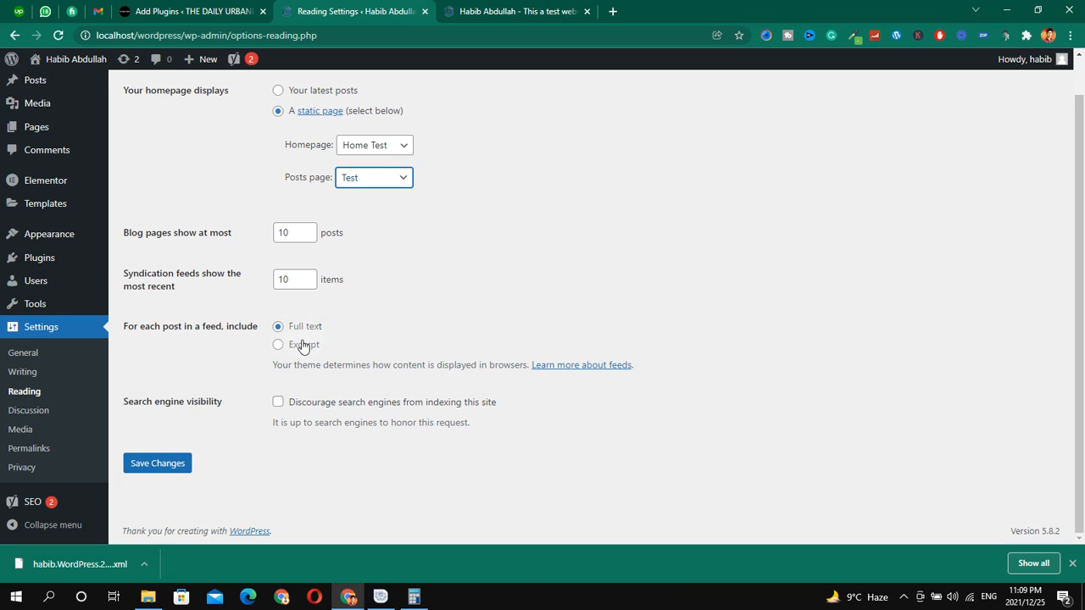
pyautogui.click(465, 12)
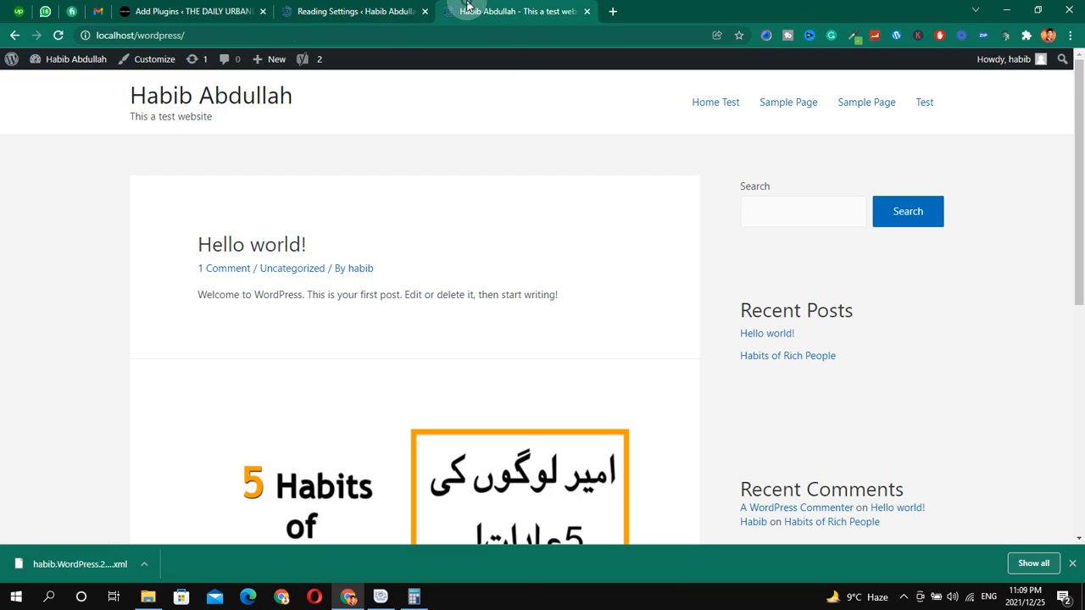
pyautogui.scroll(-4, 477, 218)
pyautogui.scroll(-2, 262, 157)
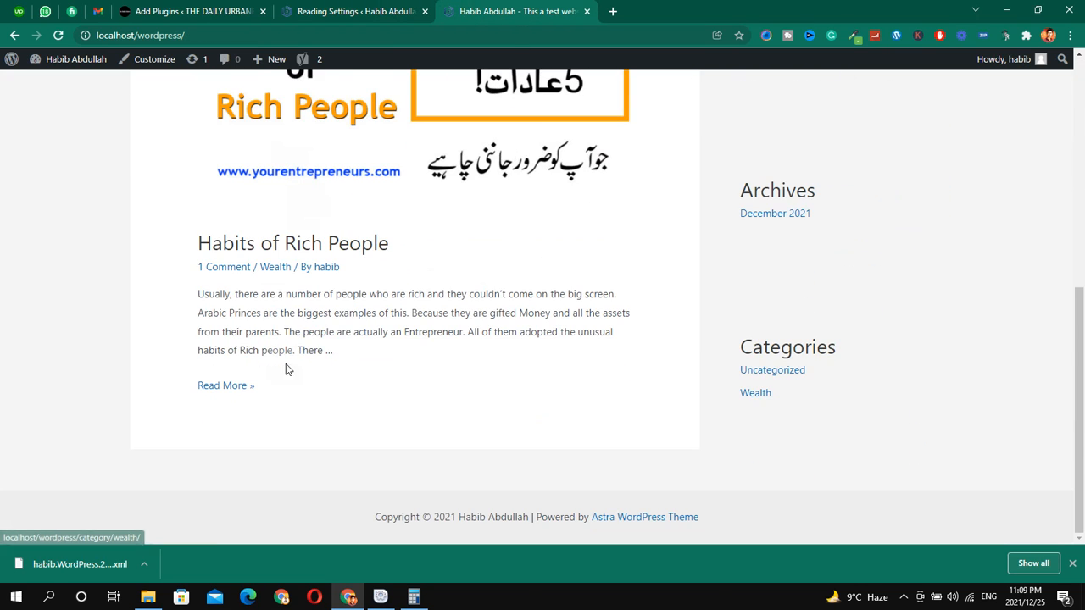
pyautogui.hotkey('ctrl', 'alt', 'd')
pyautogui.moveTo(172, 275); pyautogui.dragTo(343, 366)
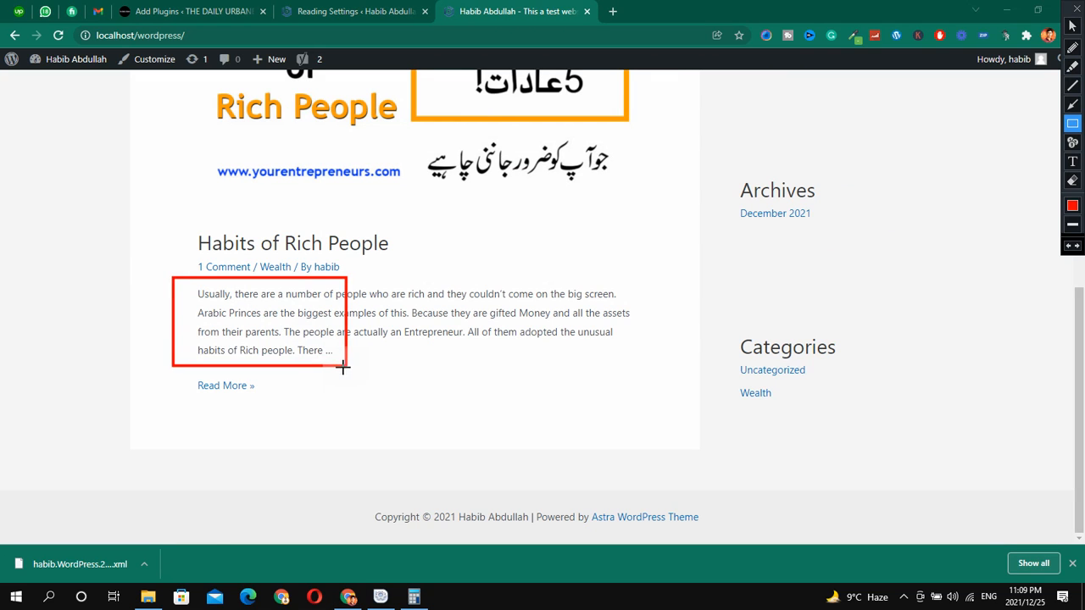
pyautogui.hotkey('ctrl', 'alt', 'd')
# - Outline the search engine visibility setting, leave Discourage search engines from indexing this site unticked, and save the Reading Settings
pyautogui.click(296, 10)
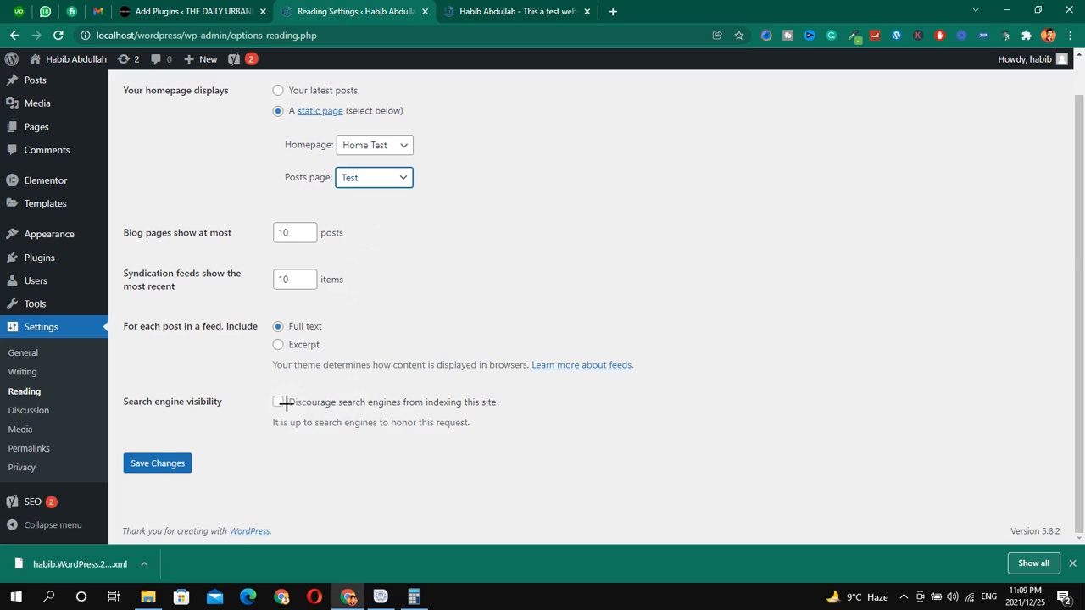
pyautogui.hotkey('ctrl', 'alt', 'd')
pyautogui.moveTo(248, 386); pyautogui.dragTo(544, 440)
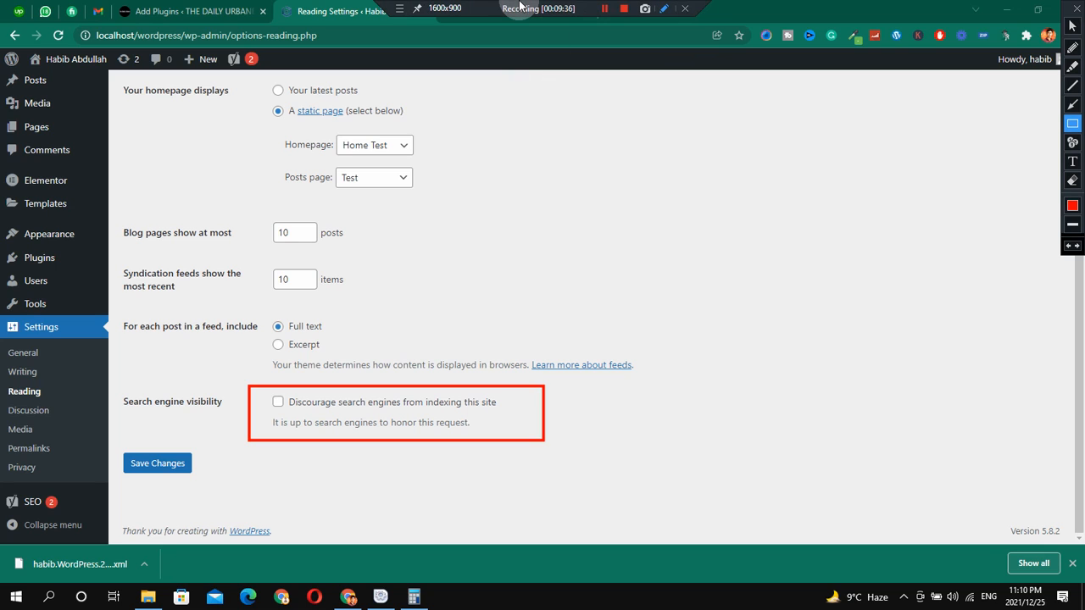
pyautogui.press('Escape')
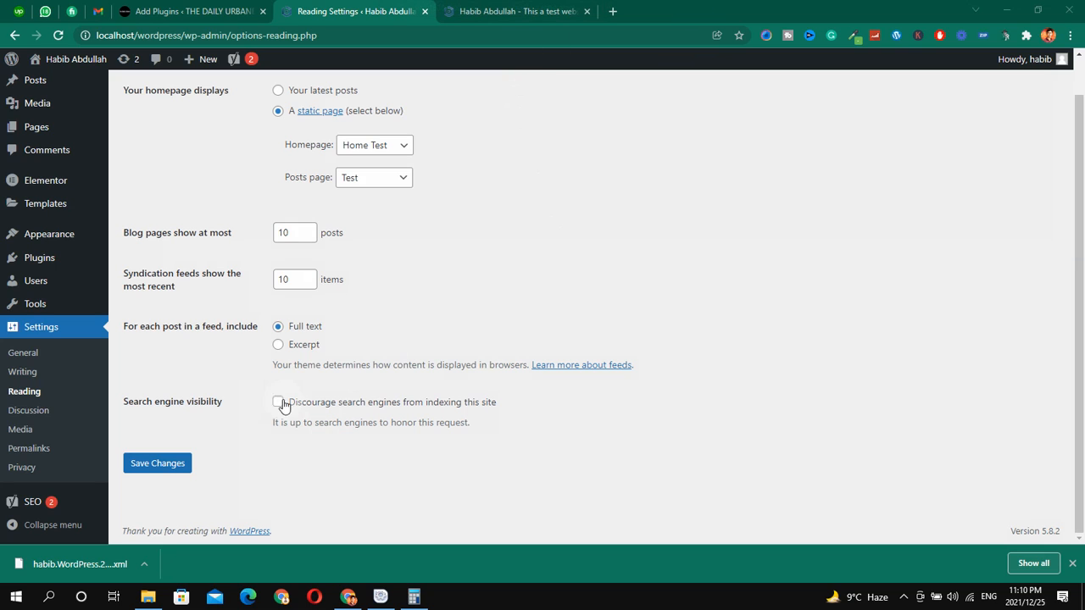
pyautogui.click(278, 401)
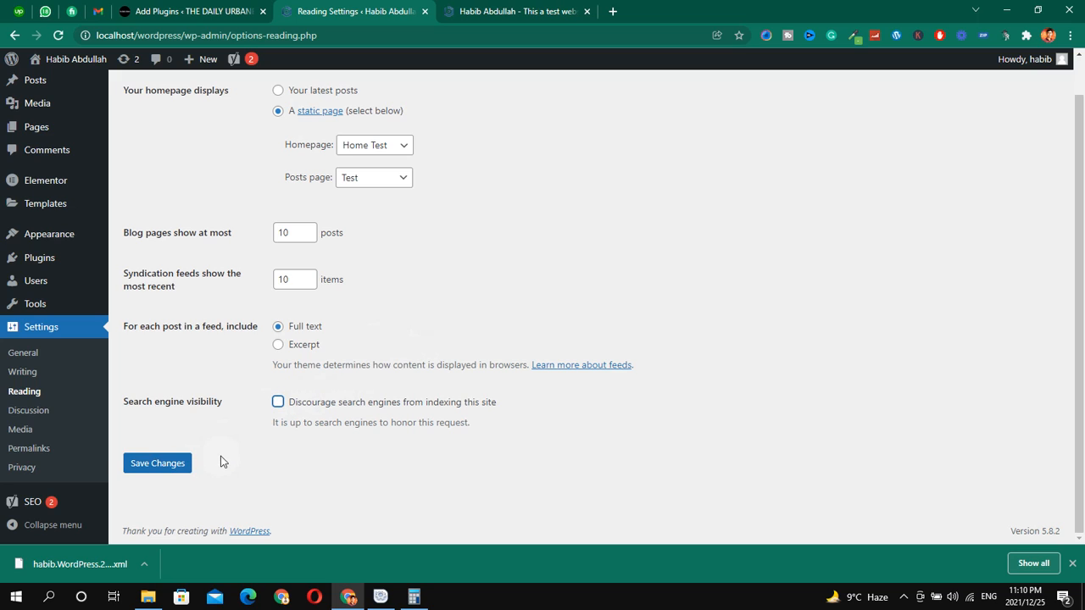
pyautogui.click(179, 463)
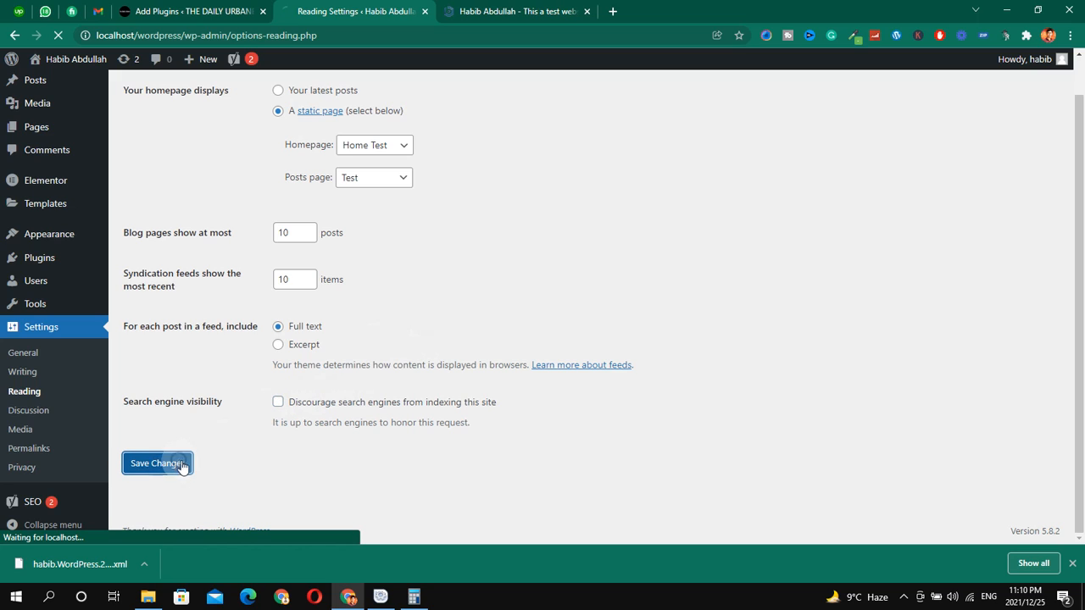
# - Reload the site's front page and examine the static page's header, banner and content sections
pyautogui.click(516, 9)
pyautogui.moveTo(460, 177); pyautogui.dragTo(460, 291)
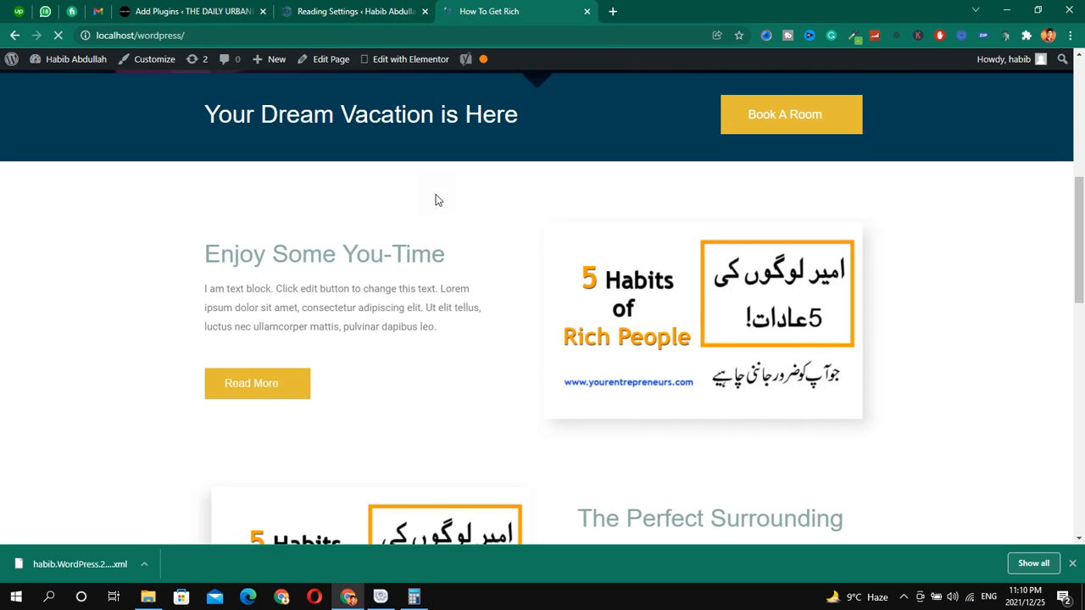
pyautogui.scroll(-11, 655, 241)
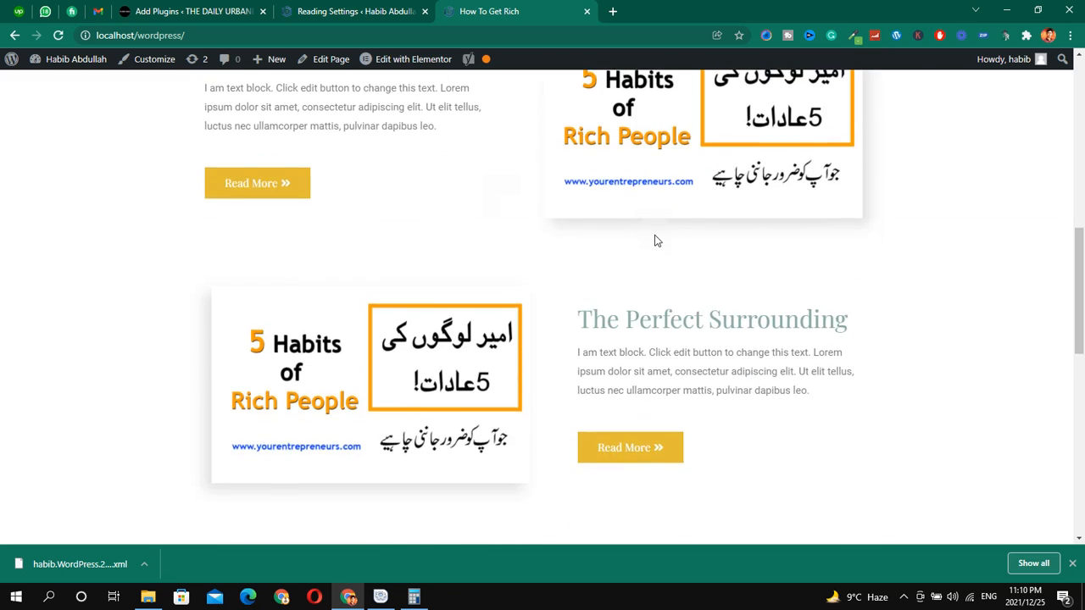
pyautogui.scroll(6, 655, 241)
pyautogui.scroll(7, 655, 240)
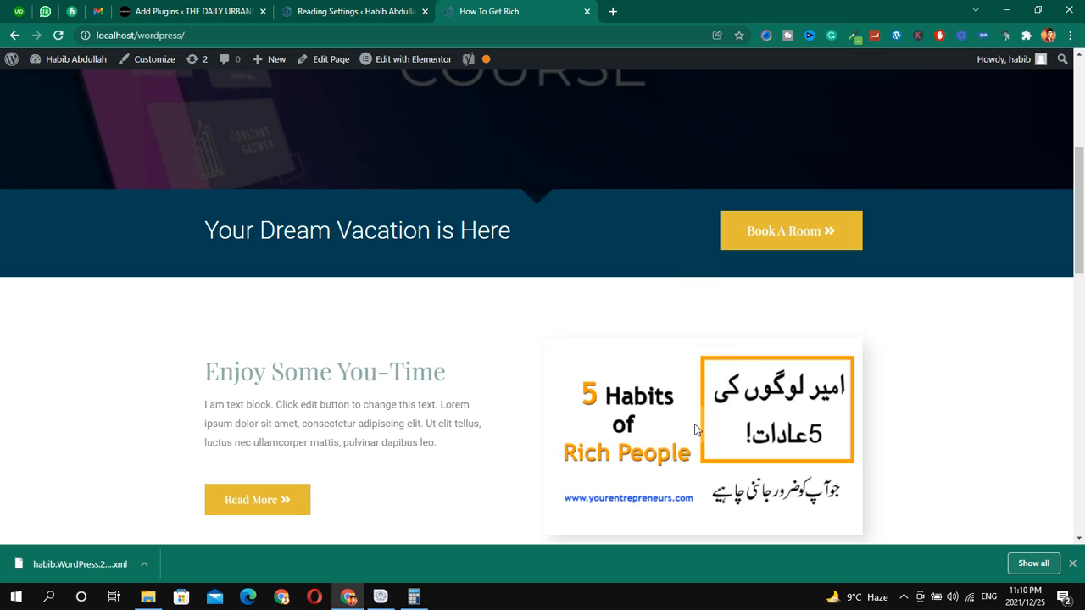
pyautogui.scroll(-5, 678, 399)
pyautogui.scroll(8, 659, 373)
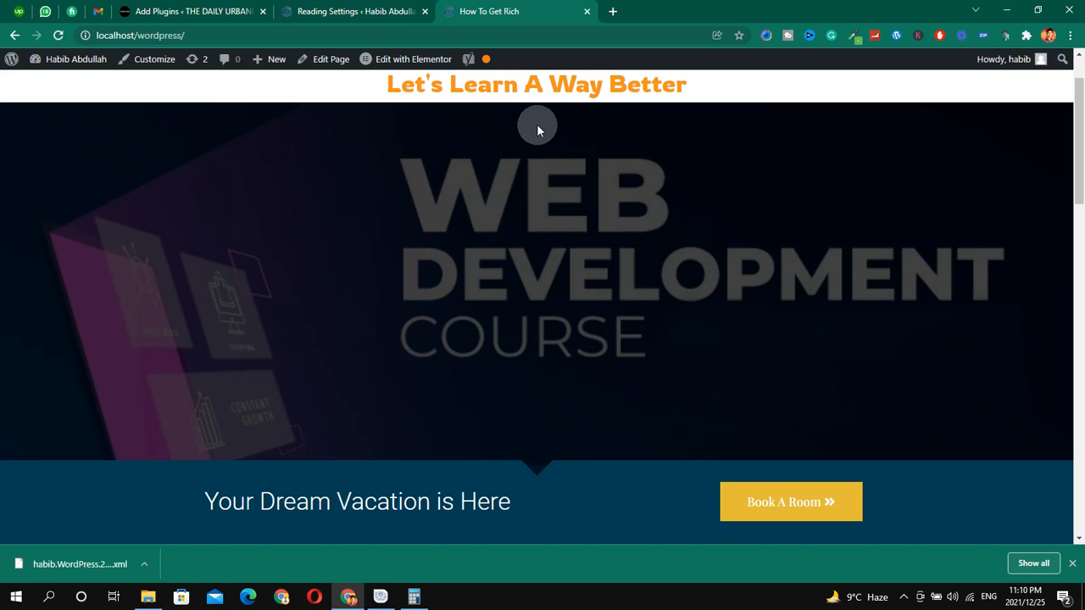
pyautogui.scroll(-3, 537, 127)
pyautogui.scroll(4, 537, 133)
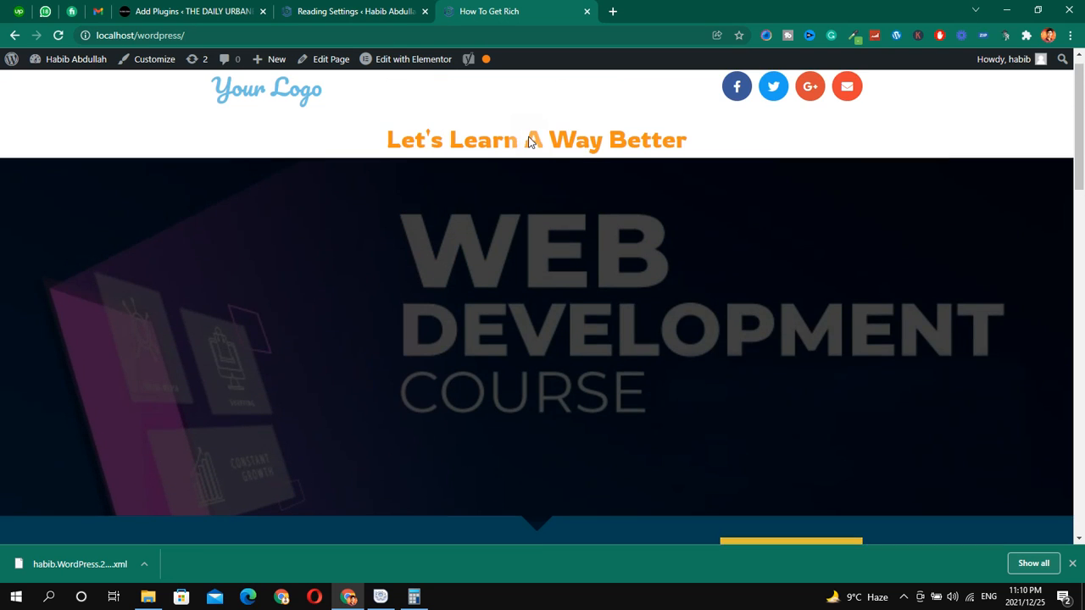
pyautogui.scroll(-12, 551, 225)
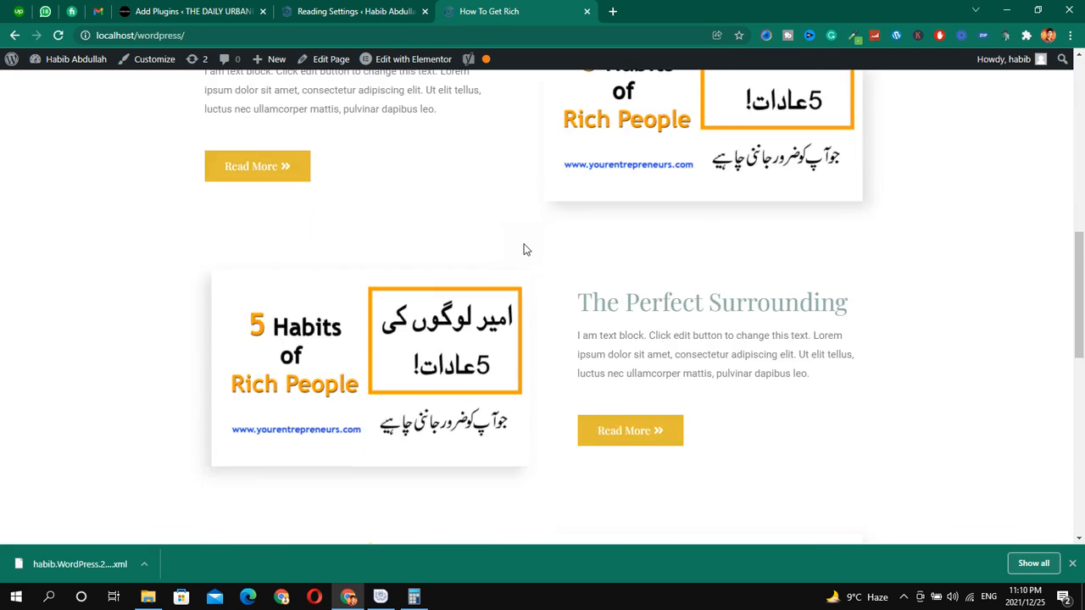
pyautogui.scroll(-3, 520, 248)
pyautogui.scroll(9, 521, 249)
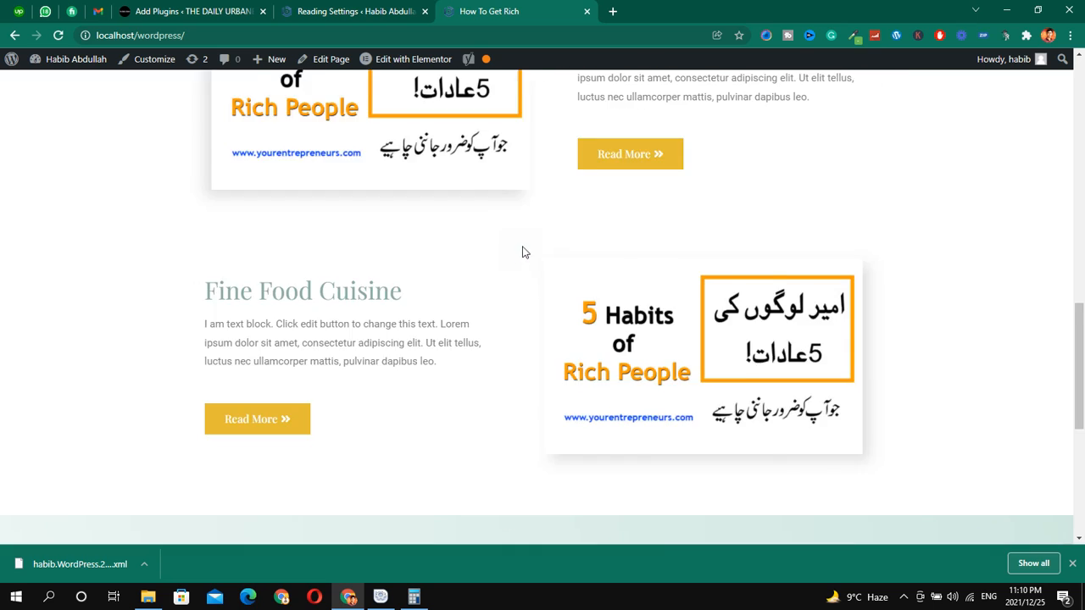
# - Return to the Reading Settings, outline the Discussion entry and open the Discussion Settings
pyautogui.click(320, 7)
pyautogui.scroll(-1, 407, 372)
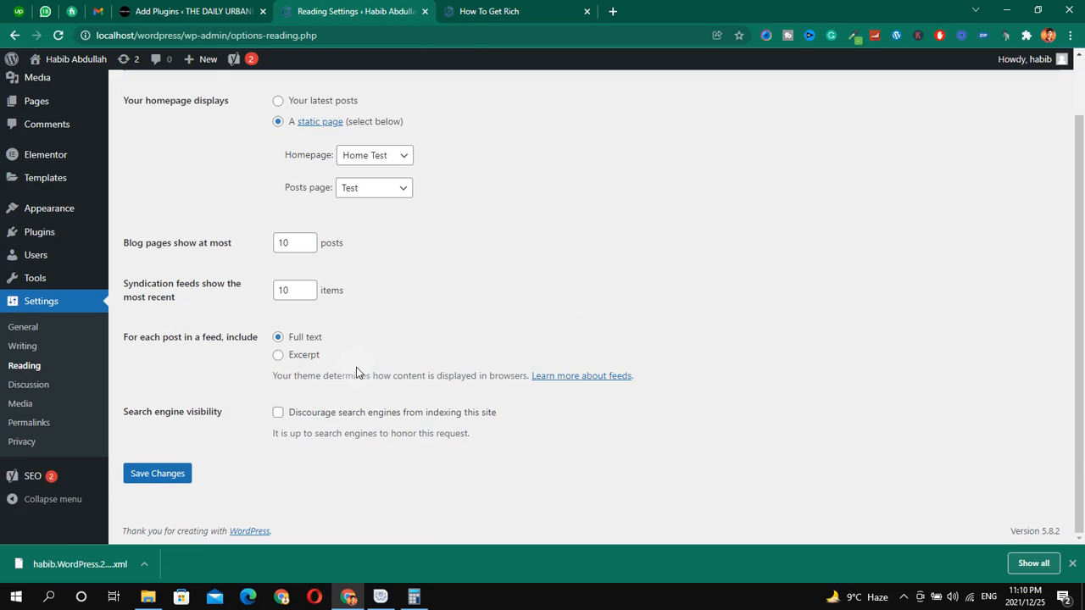
pyautogui.hotkey('ctrl', 'alt', 'd')
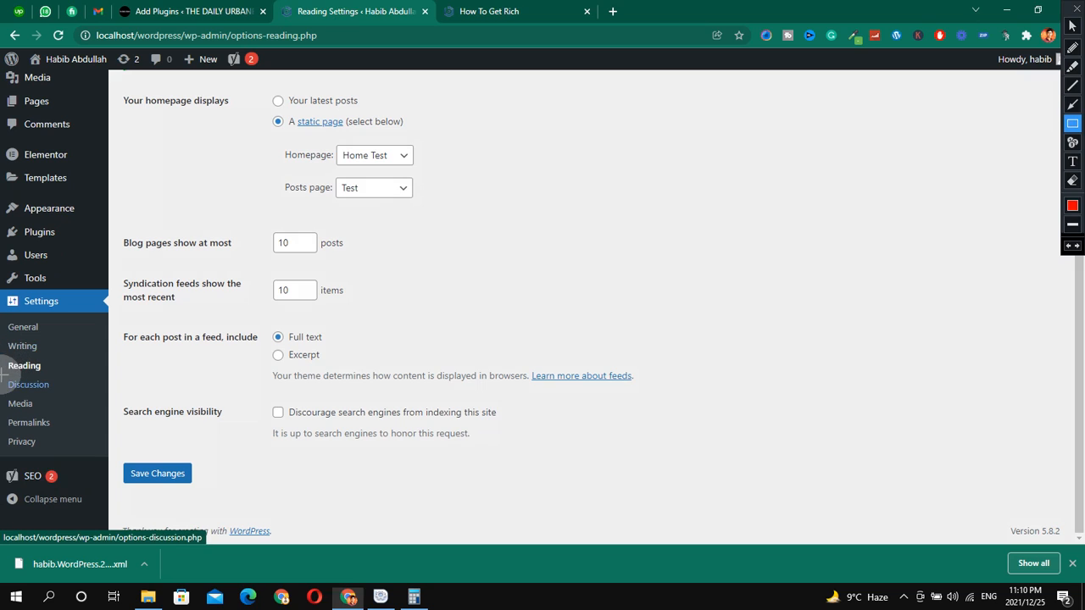
pyautogui.moveTo(3, 373); pyautogui.dragTo(66, 393)
pyautogui.hotkey('ctrl', 'alt', 'd')
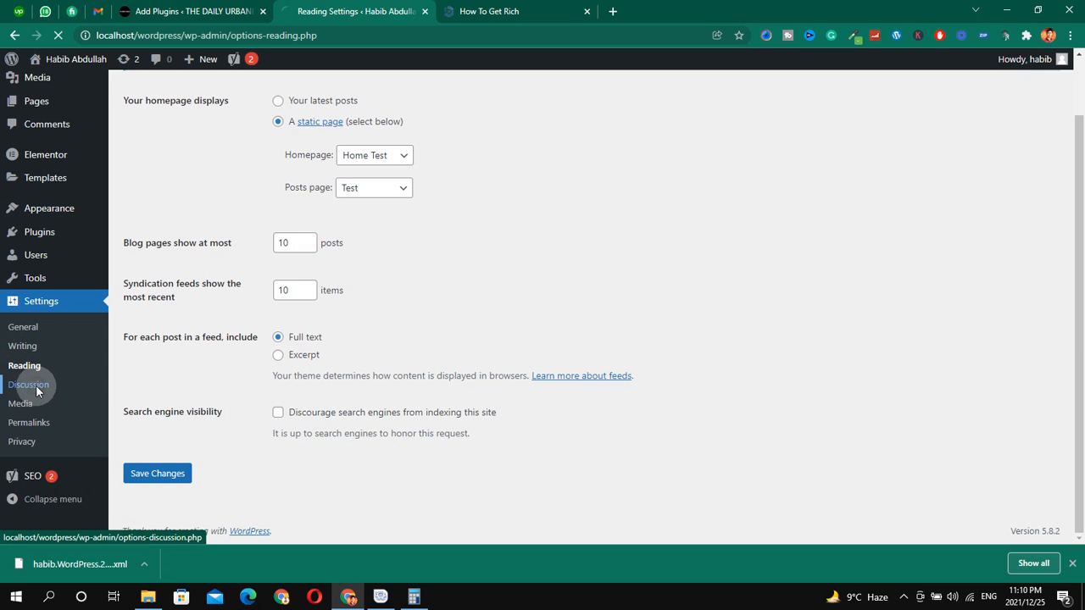
pyautogui.click(42, 385)
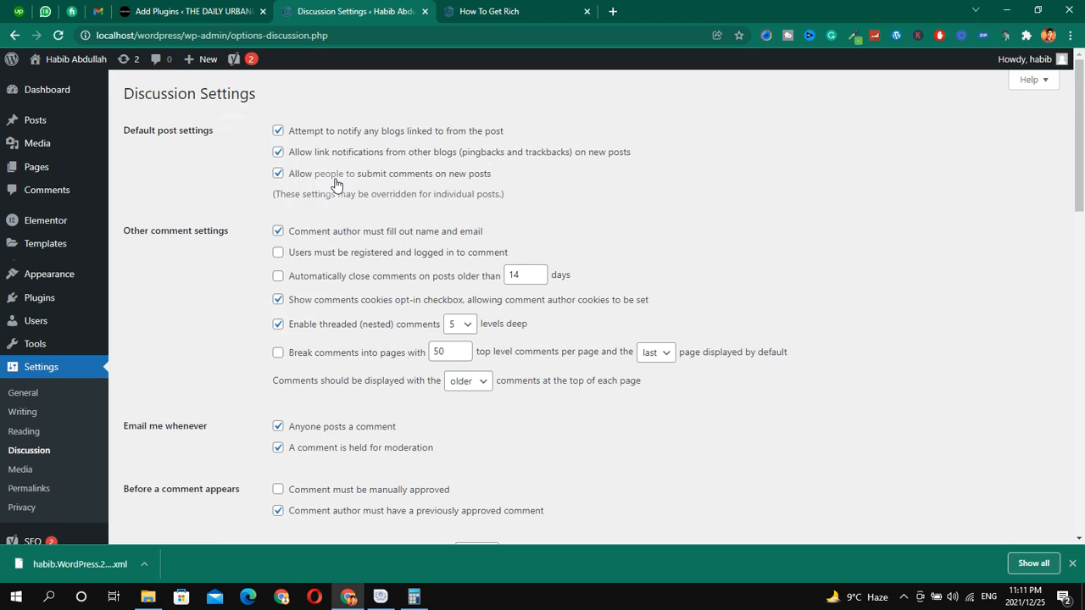
# - Look over the Discussion Settings and outline the Default post settings and Other comment settings headings
pyautogui.scroll(-2, 298, 175)
pyautogui.scroll(2, 305, 180)
pyautogui.hotkey('ctrl', 'alt', 'd')
pyautogui.moveTo(116, 116); pyautogui.dragTo(265, 151)
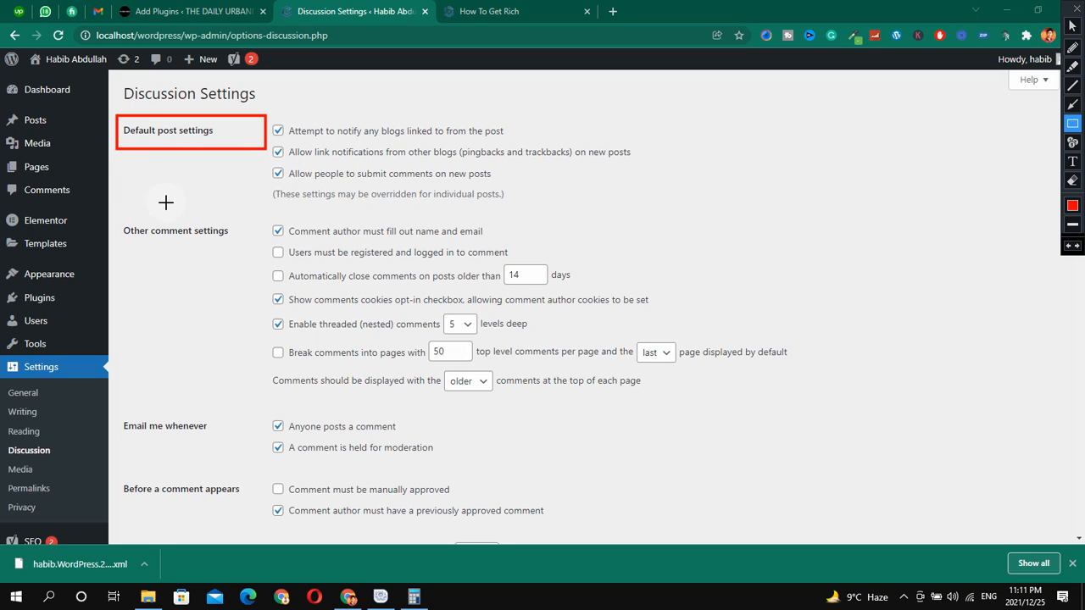
pyautogui.moveTo(199, 265); pyautogui.dragTo(259, 258)
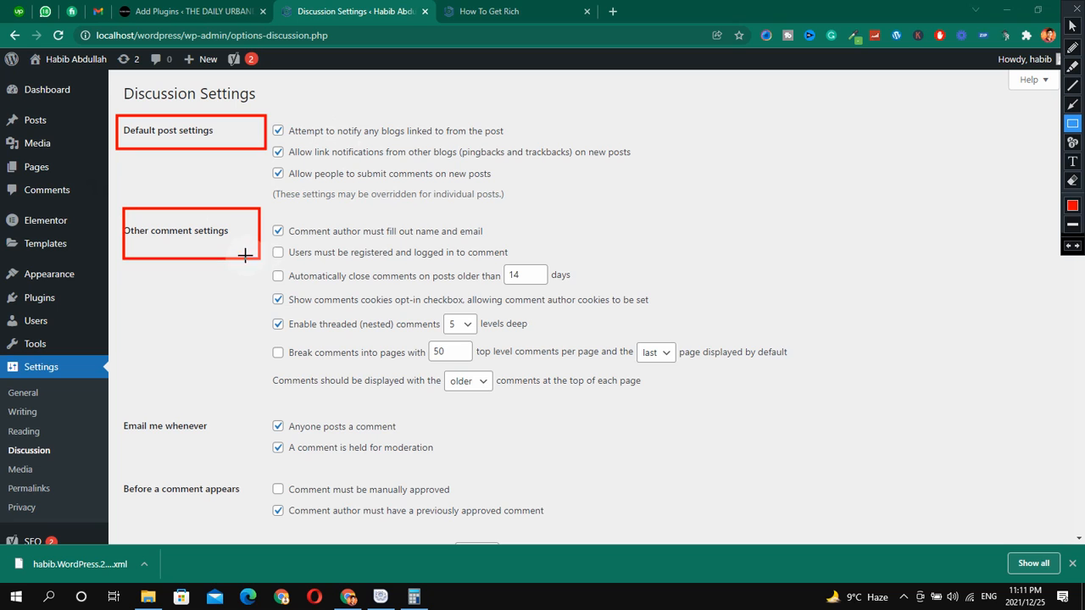
# - Clear the outlines and look over the rest of the Discussion Settings, from the comment options to the avatar options
pyautogui.hotkey('ctrl', 'alt', 'd')
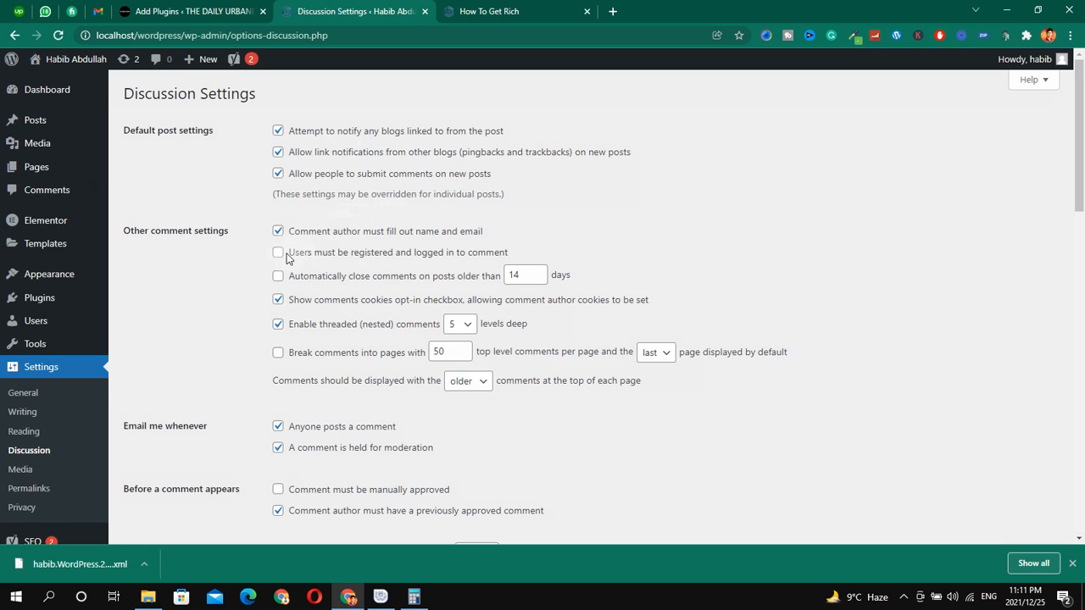
pyautogui.scroll(-3, 291, 255)
pyautogui.scroll(3, 283, 254)
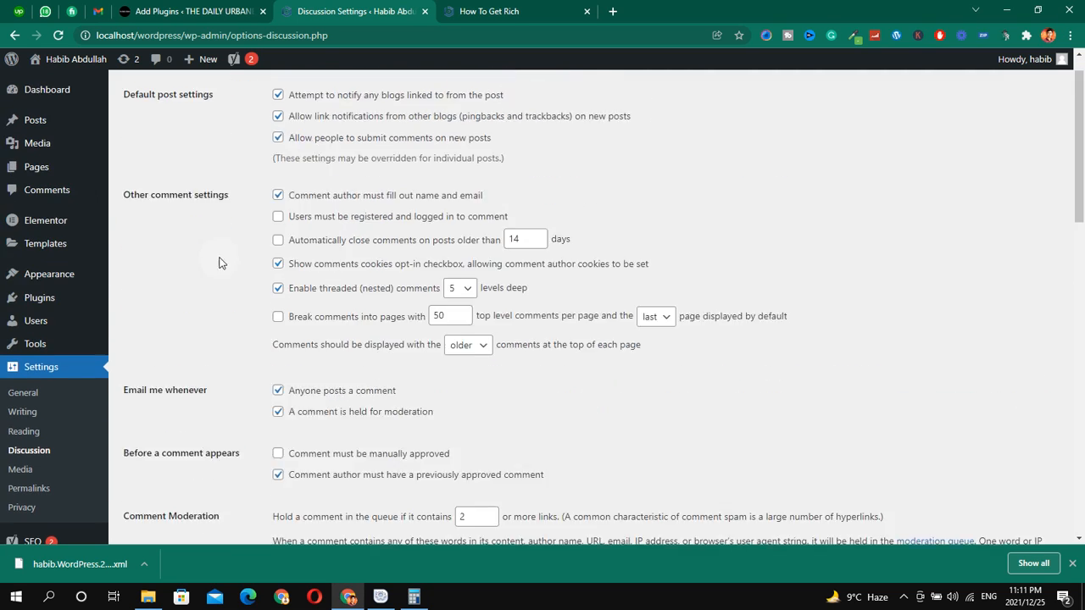
pyautogui.scroll(-8, 235, 249)
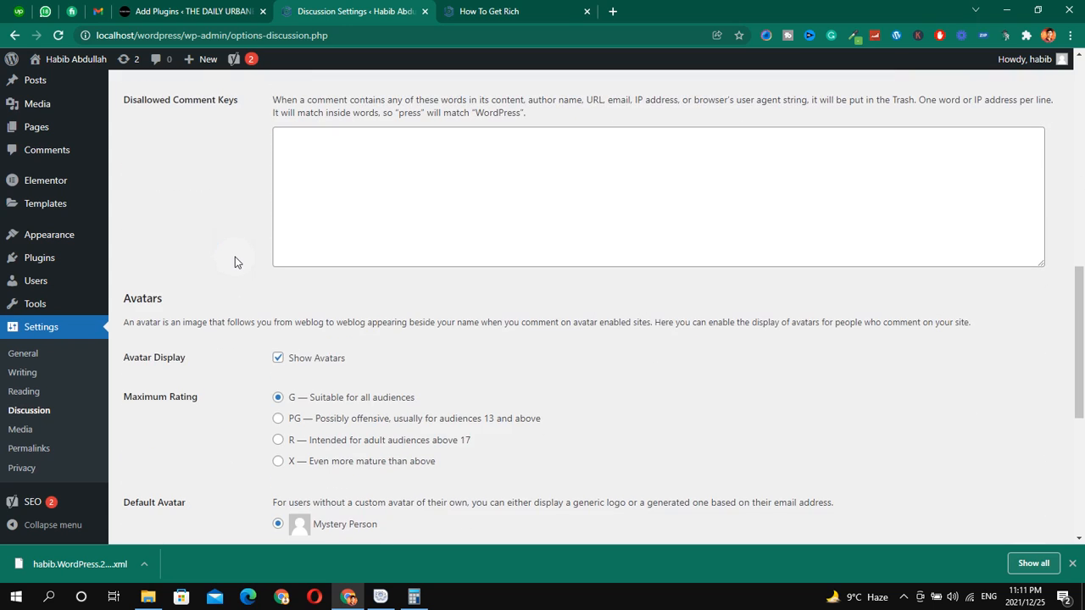
pyautogui.scroll(-2, 234, 262)
pyautogui.scroll(-6, 227, 280)
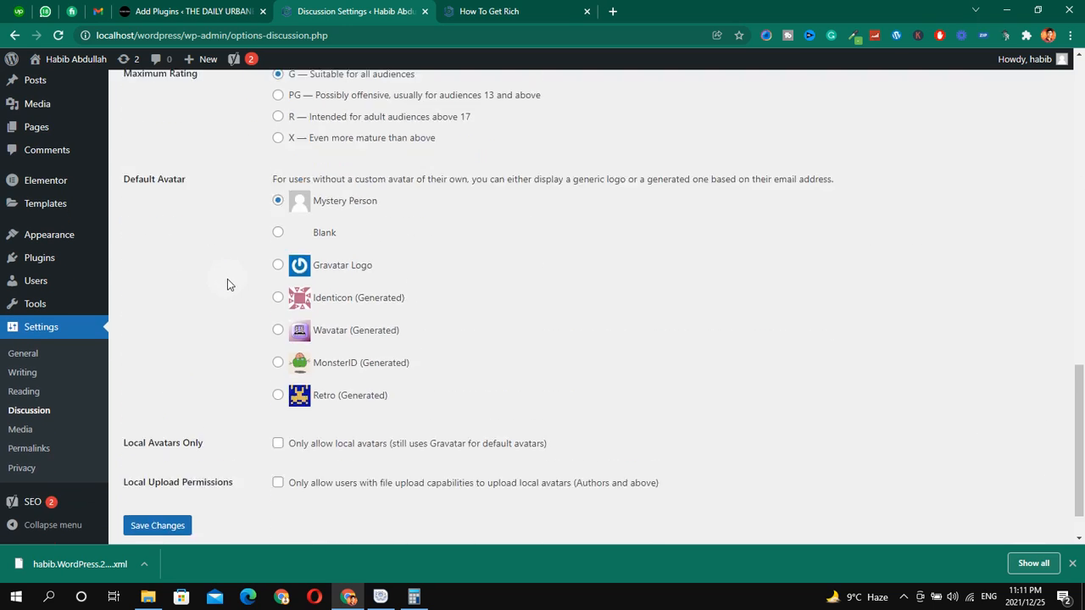
pyautogui.scroll(1, 439, 148)
pyautogui.scroll(7, 426, 135)
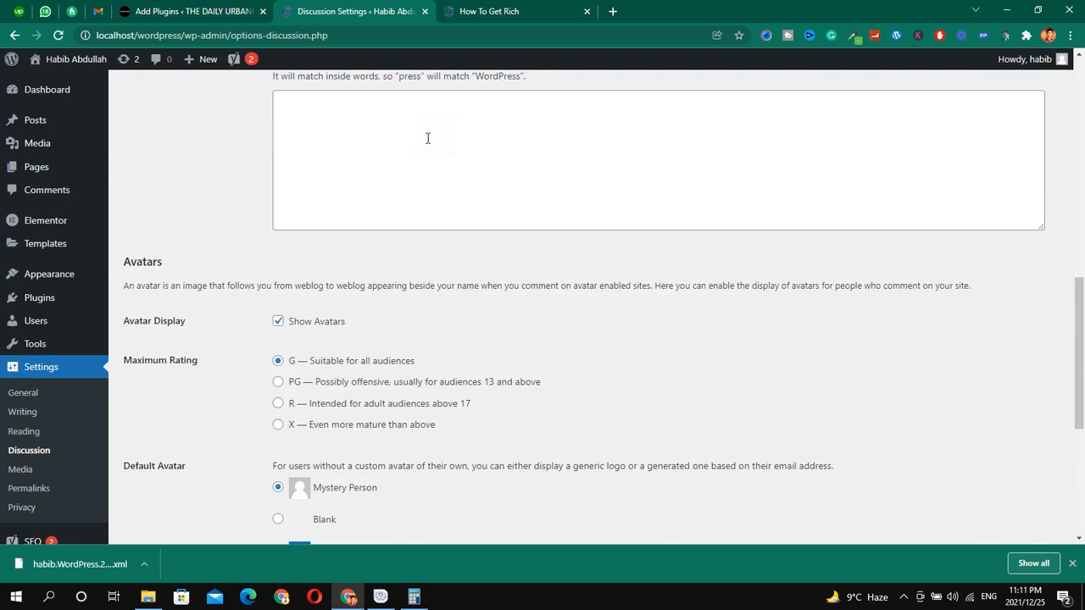
pyautogui.scroll(-8, 363, 254)
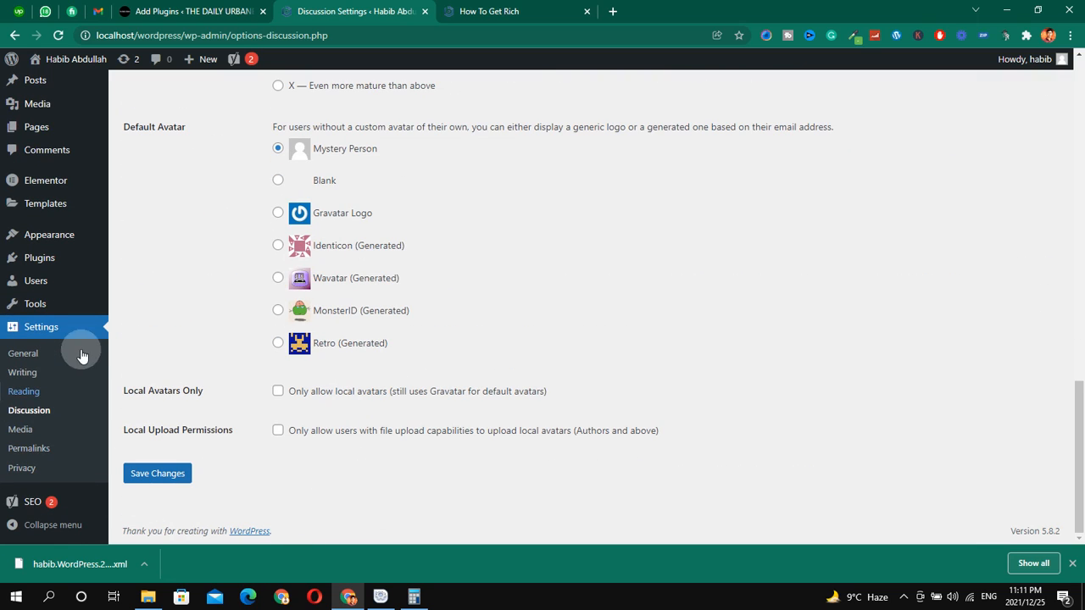
# - Open the Media Settings and dismiss the bookmark dialog
pyautogui.click(23, 433)
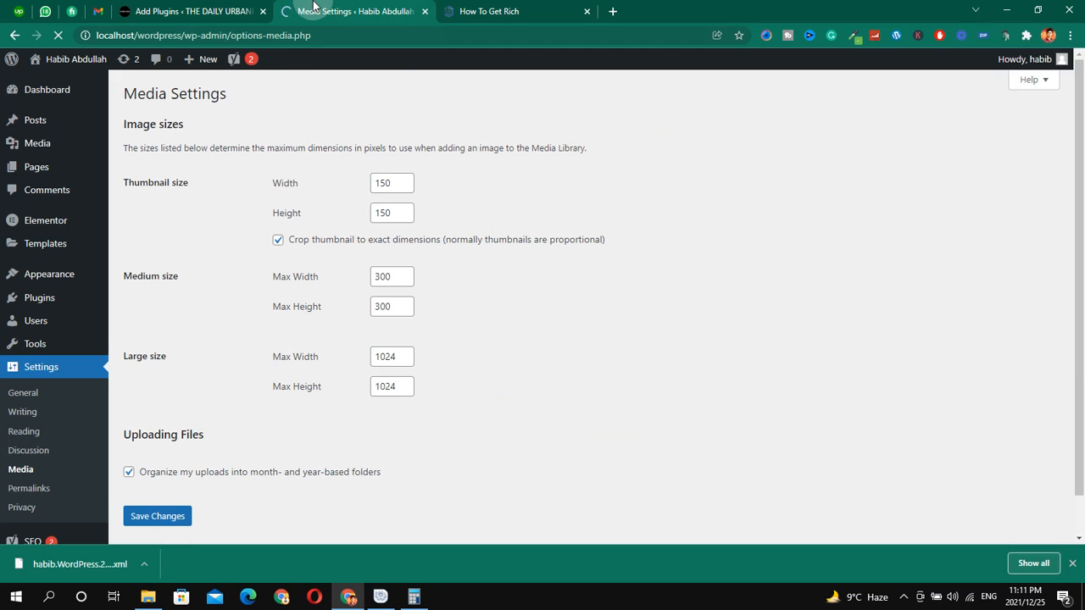
pyautogui.hotkey('ctrl', 'd')
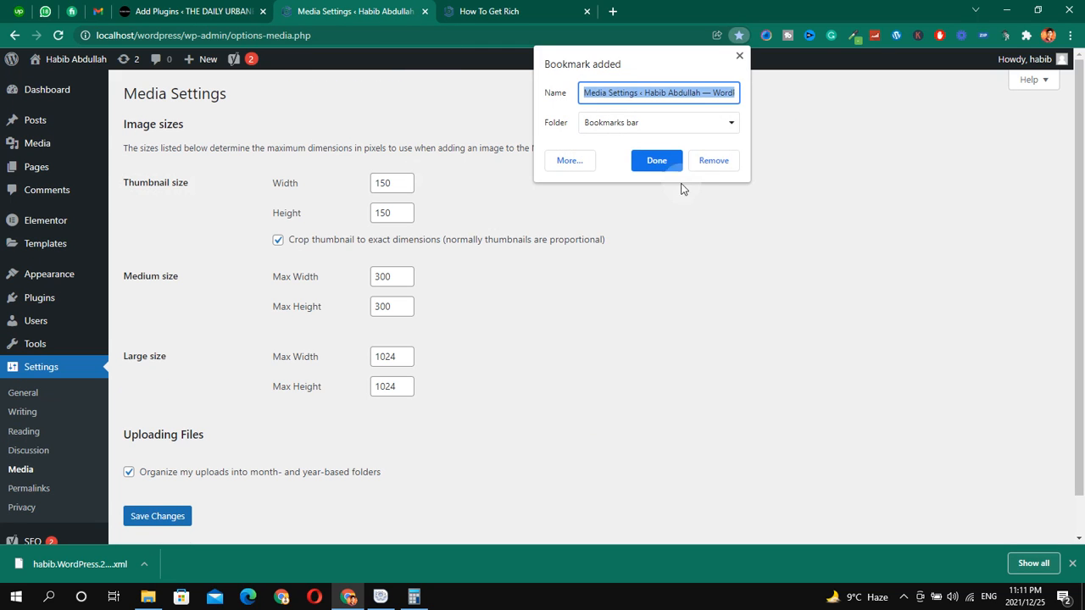
pyautogui.click(739, 55)
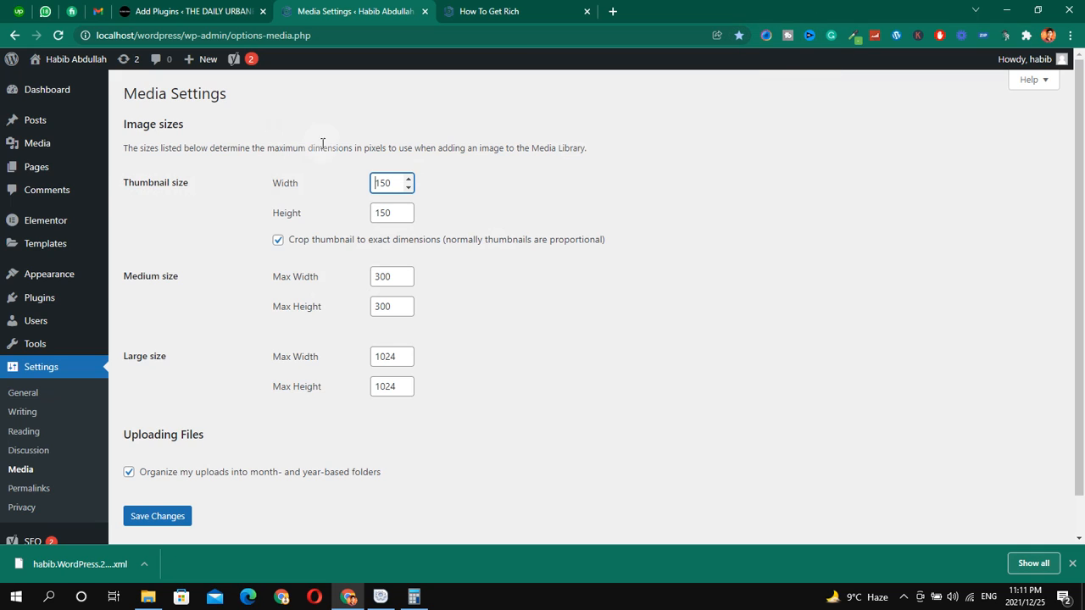
# - Outline the Thumbnail size, Medium size and Large size settings in turn, clearing each outline
pyautogui.hotkey('ctrl', 'alt', 'd')
pyautogui.moveTo(243, 161)
pyautogui.mouseDown()
pyautogui.moveTo(395, 218)
pyautogui.moveTo(444, 208)
pyautogui.mouseUp()
pyautogui.moveTo(205, 147)
pyautogui.mouseDown()
pyautogui.moveTo(416, 250)
pyautogui.moveTo(491, 241)
pyautogui.mouseUp()
pyautogui.press('Escape')
pyautogui.hotkey('ctrl', 'alt', 'd')
pyautogui.moveTo(113, 249)
pyautogui.mouseDown()
pyautogui.moveTo(494, 358)
pyautogui.moveTo(510, 335)
pyautogui.mouseUp()
pyautogui.press('Escape')
pyautogui.hotkey('ctrl', 'alt', 'd')
pyautogui.moveTo(113, 323)
pyautogui.mouseDown()
pyautogui.moveTo(296, 412)
pyautogui.moveTo(493, 416)
pyautogui.mouseUp()
pyautogui.press('Escape')
# - Outline the option to organize uploads into month- and year-based folders, and clear the outline
pyautogui.scroll(-2, 414, 345)
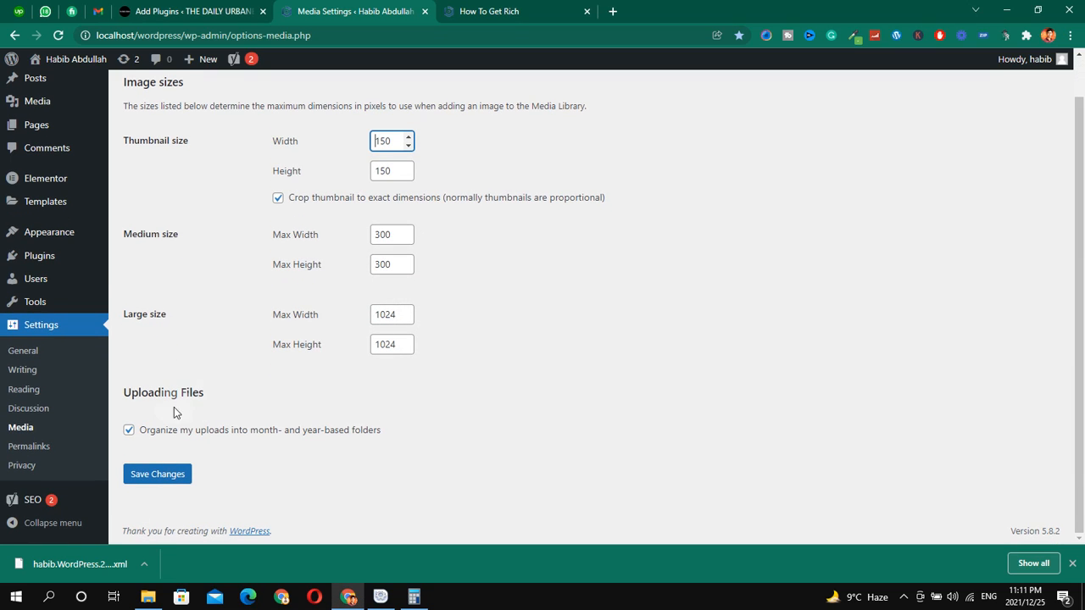
pyautogui.hotkey('ctrl', 'alt', 'd')
pyautogui.moveTo(103, 409); pyautogui.dragTo(438, 455)
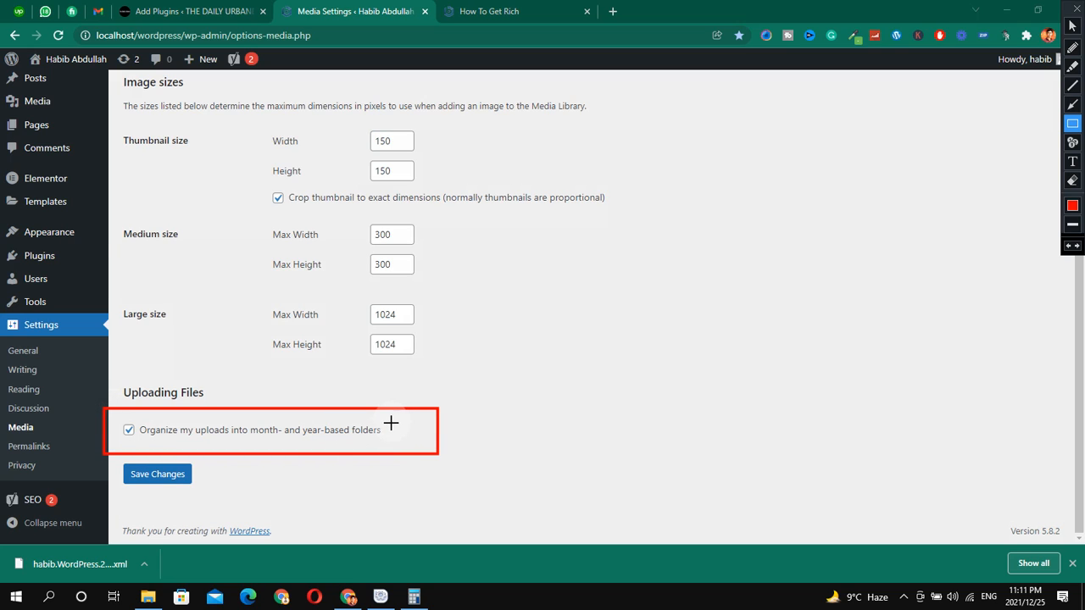
pyautogui.hotkey('ctrl', 'alt', 'd')
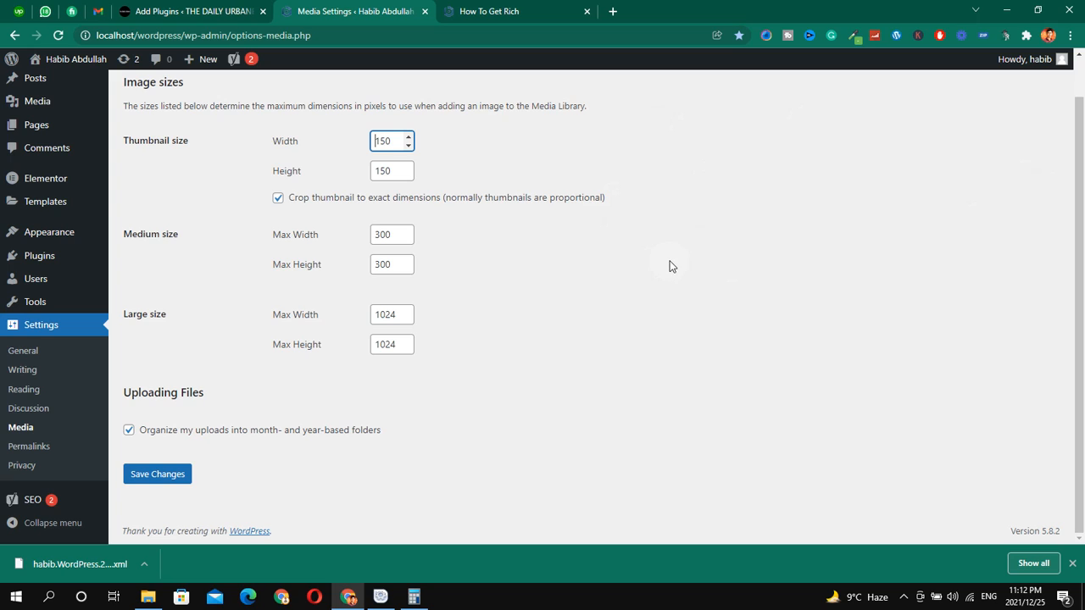
# - Sketch three rectangles in a row beside the image sizes and a wider one above them, and clear the drawing
pyautogui.hotkey('ctrl', 'alt', 'g')
pyautogui.moveTo(592, 237); pyautogui.dragTo(687, 325)
pyautogui.moveTo(712, 234); pyautogui.dragTo(807, 322)
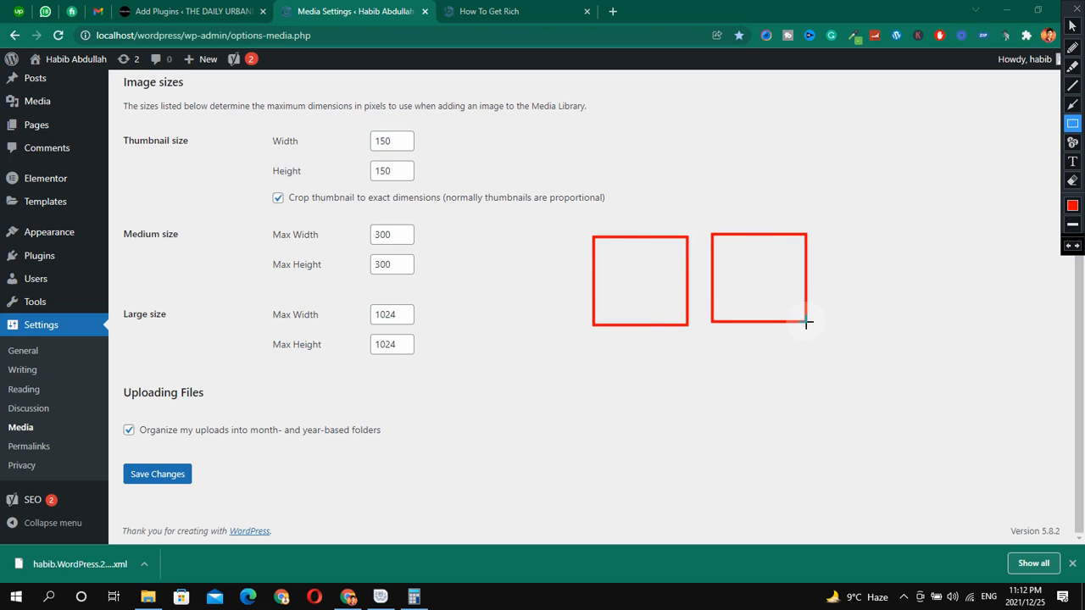
pyautogui.moveTo(841, 227); pyautogui.dragTo(972, 321)
pyautogui.moveTo(831, 243); pyautogui.dragTo(621, 188)
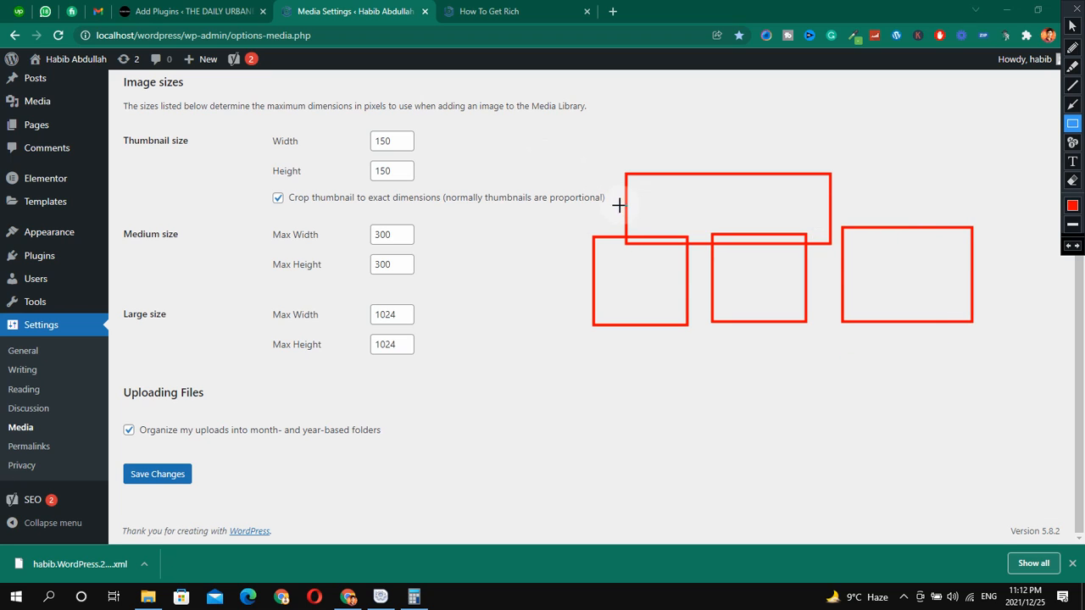
pyautogui.press('Escape')
# - Outline the month- and year-based uploads option once more and clear the outline
pyautogui.hotkey('ctrl', 'alt', 'd')
pyautogui.moveTo(109, 424); pyautogui.dragTo(422, 457)
pyautogui.press('Escape')
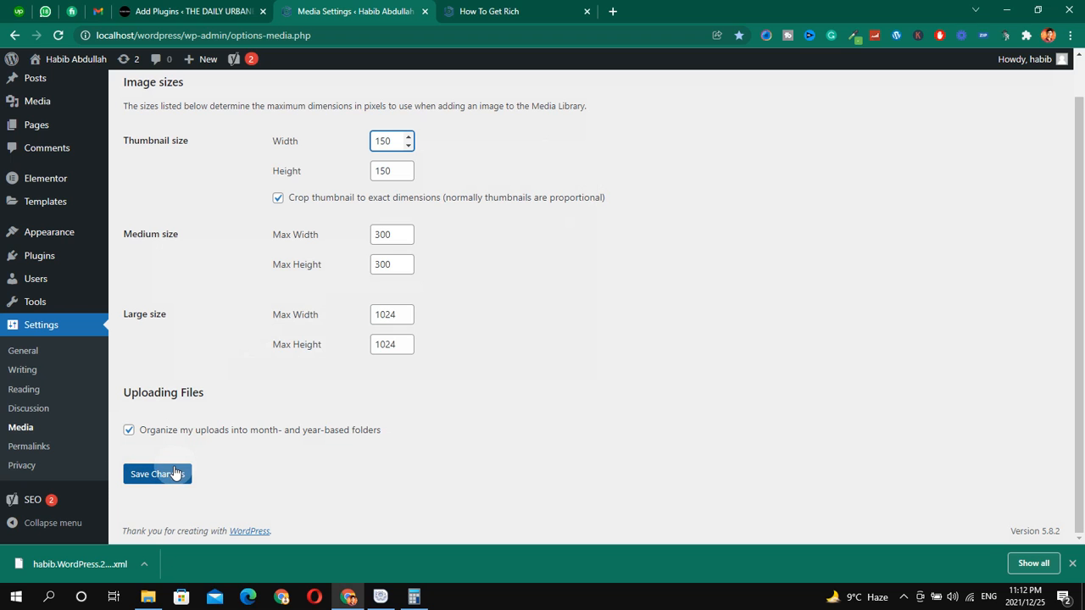
# - Open the Permalink Settings and look over the common URL structures and the optional category and tag bases
pyautogui.click(38, 449)
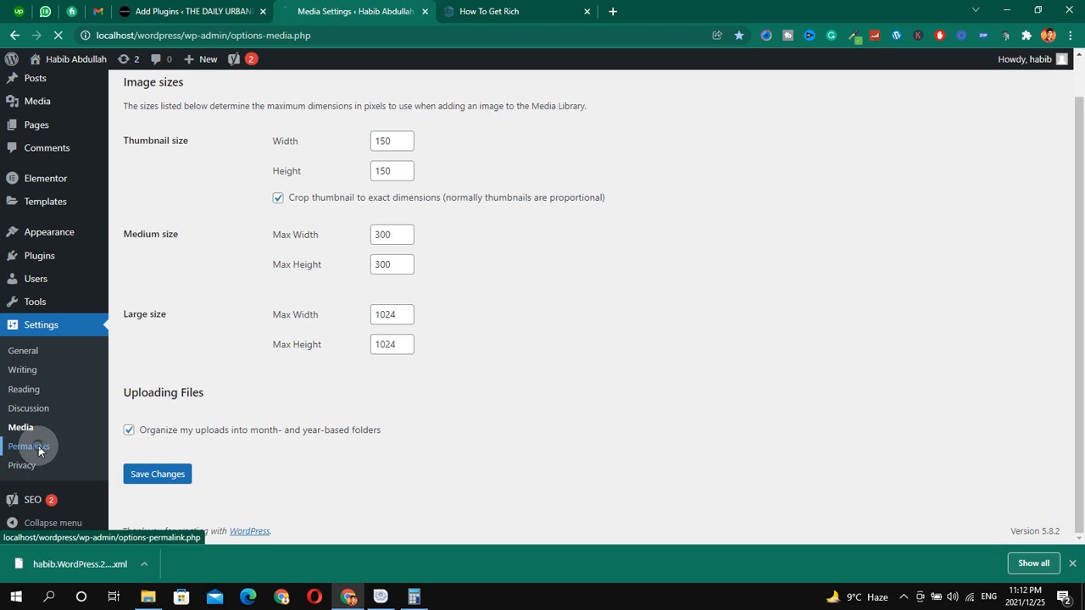
pyautogui.click(464, 11)
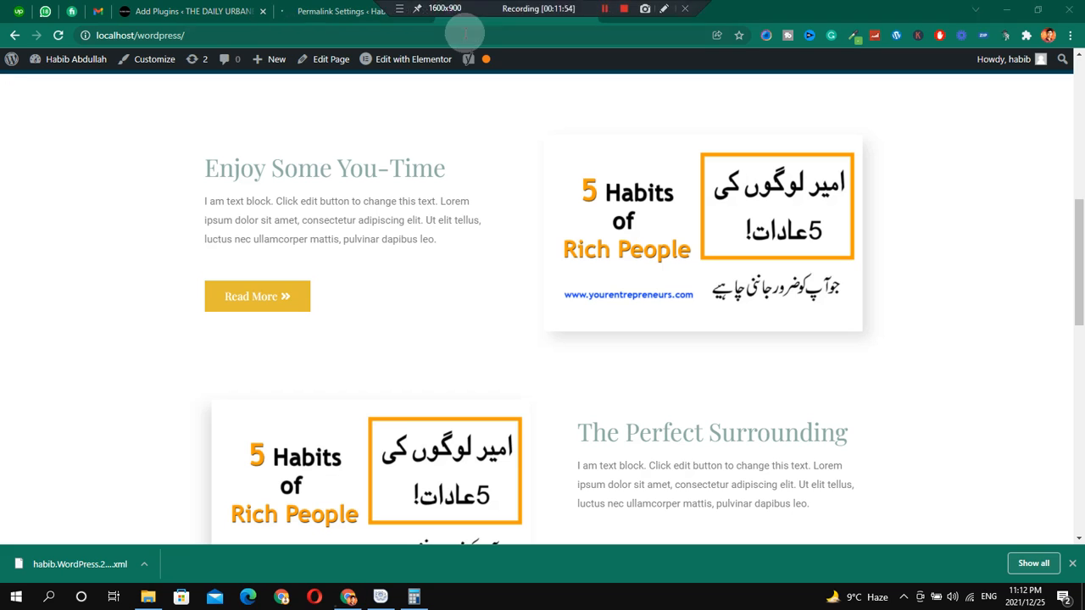
pyautogui.click(309, 11)
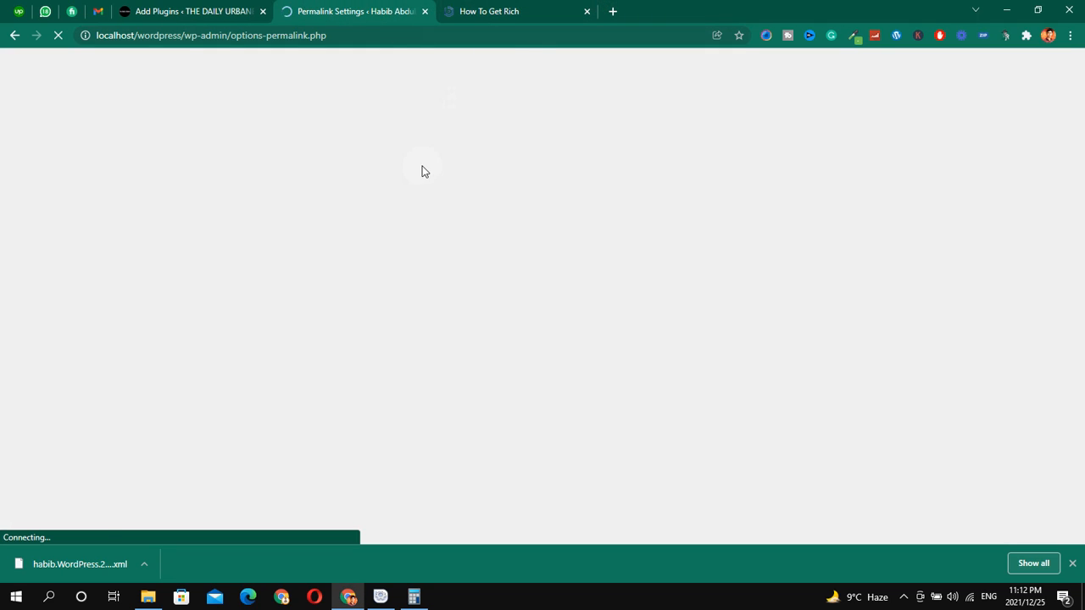
pyautogui.scroll(-2, 373, 207)
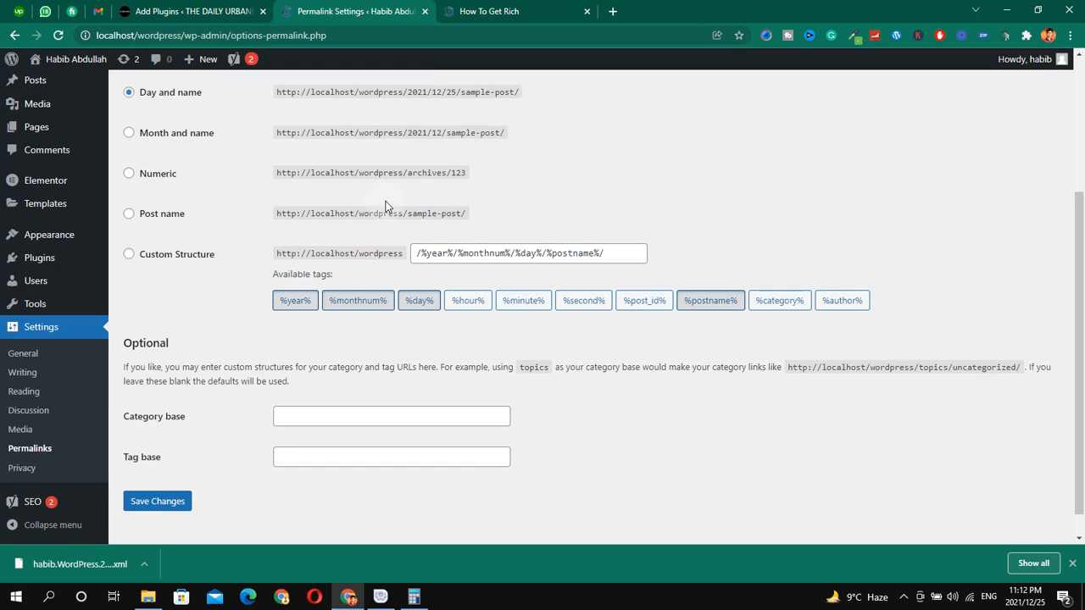
pyautogui.scroll(2, 284, 182)
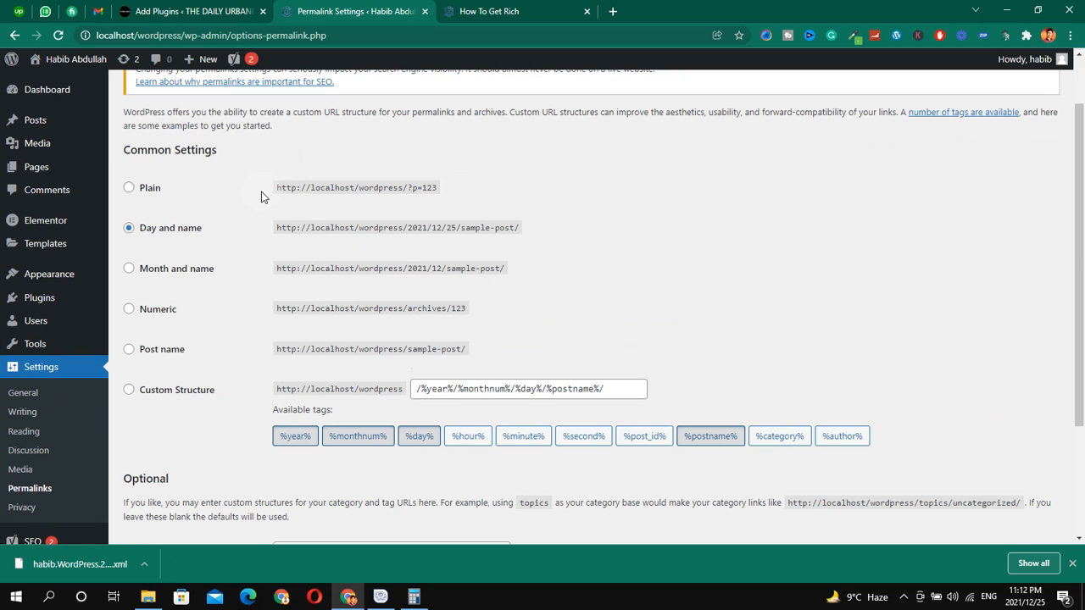
# - Outline the whole Common Settings section of the permalink structures and clear the outline
pyautogui.hotkey('ctrl', 'alt', 'd')
pyautogui.moveTo(118, 128)
pyautogui.mouseDown()
pyautogui.moveTo(495, 314)
pyautogui.moveTo(929, 490)
pyautogui.moveTo(970, 475)
pyautogui.mouseUp()
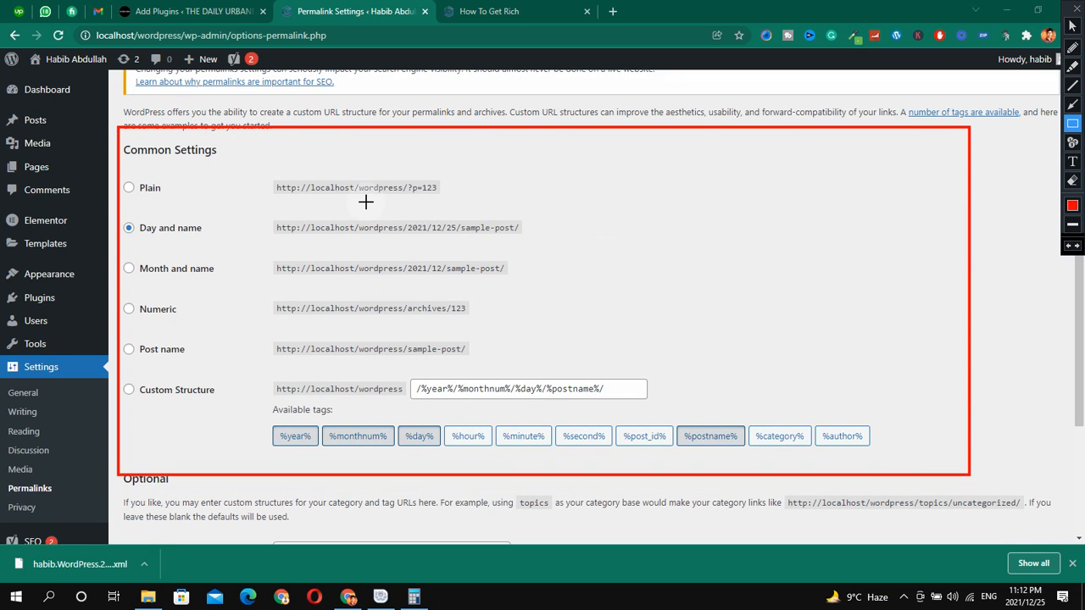
pyautogui.hotkey('ctrl', 'alt', 'd')
# - Browse the site's front page, trying the Read More button under Enjoy Some You-Time and glancing back at the Permalink Settings
pyautogui.click(525, 11)
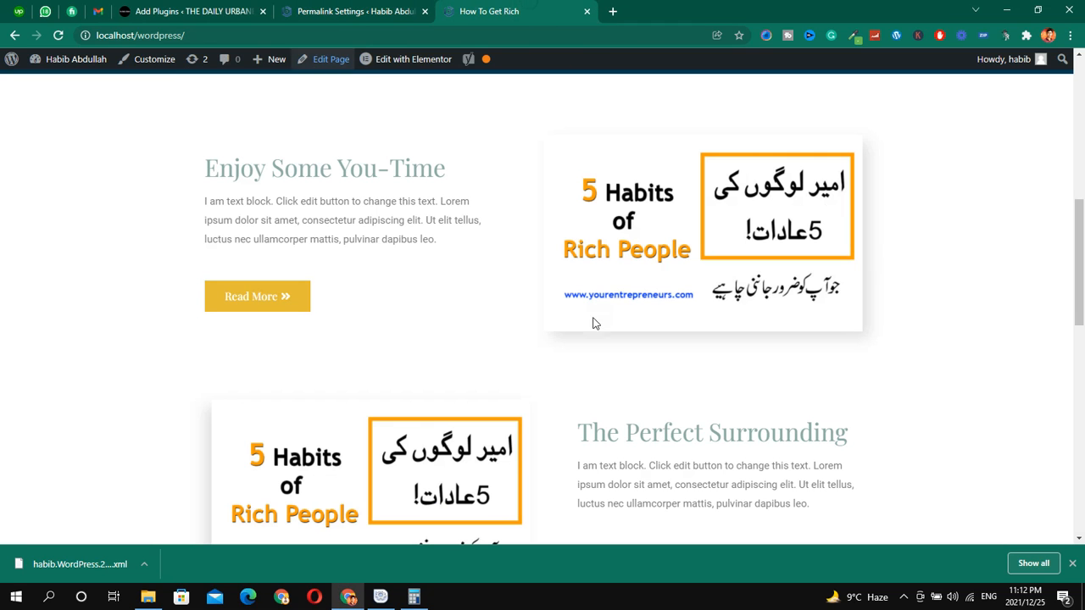
pyautogui.click(277, 297)
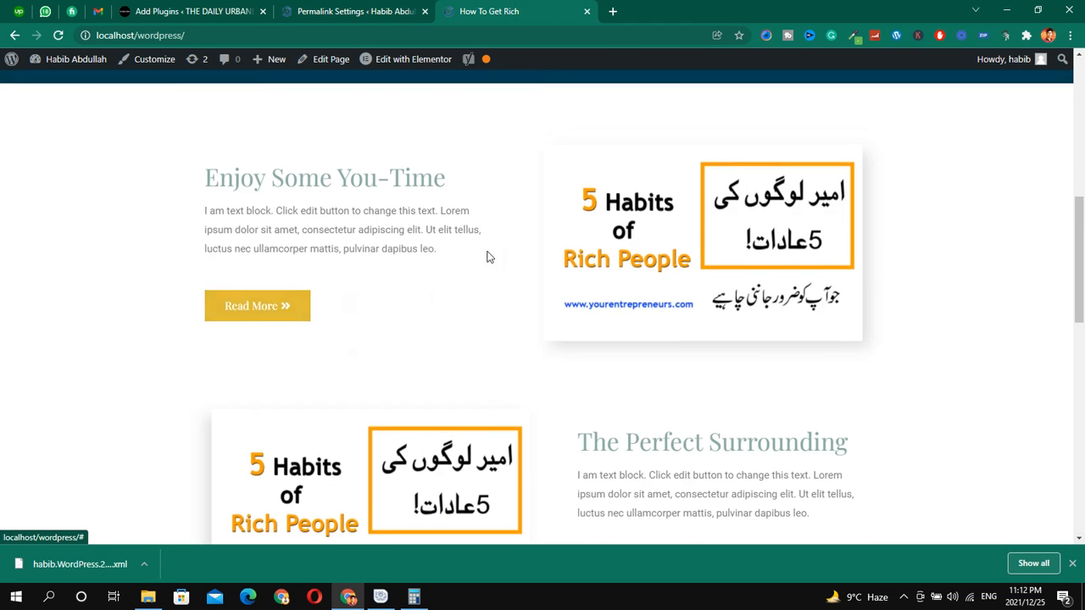
pyautogui.scroll(-5, 577, 327)
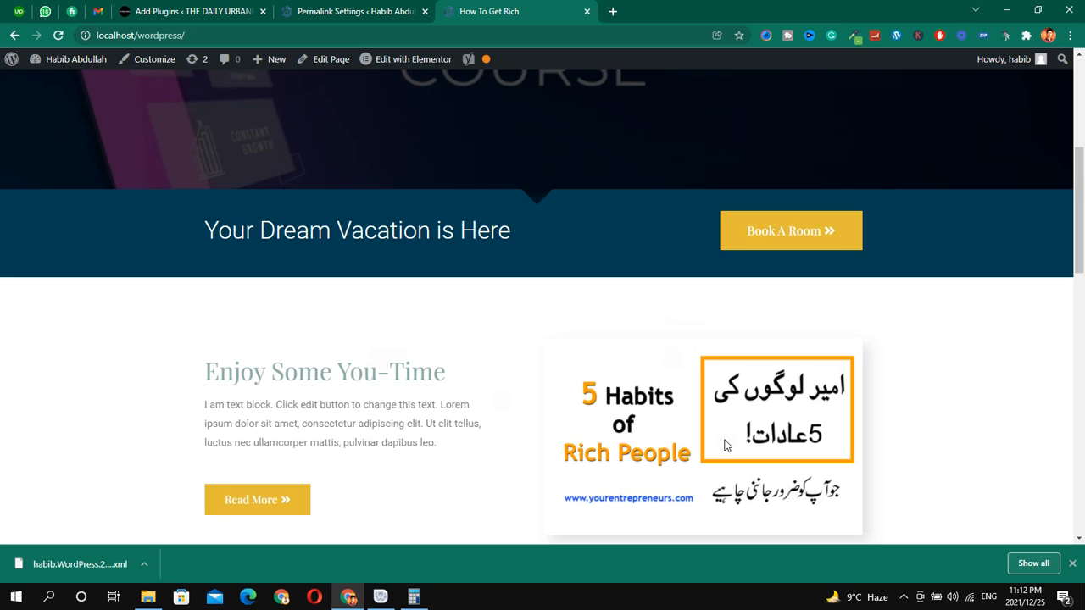
pyautogui.scroll(-2, 725, 446)
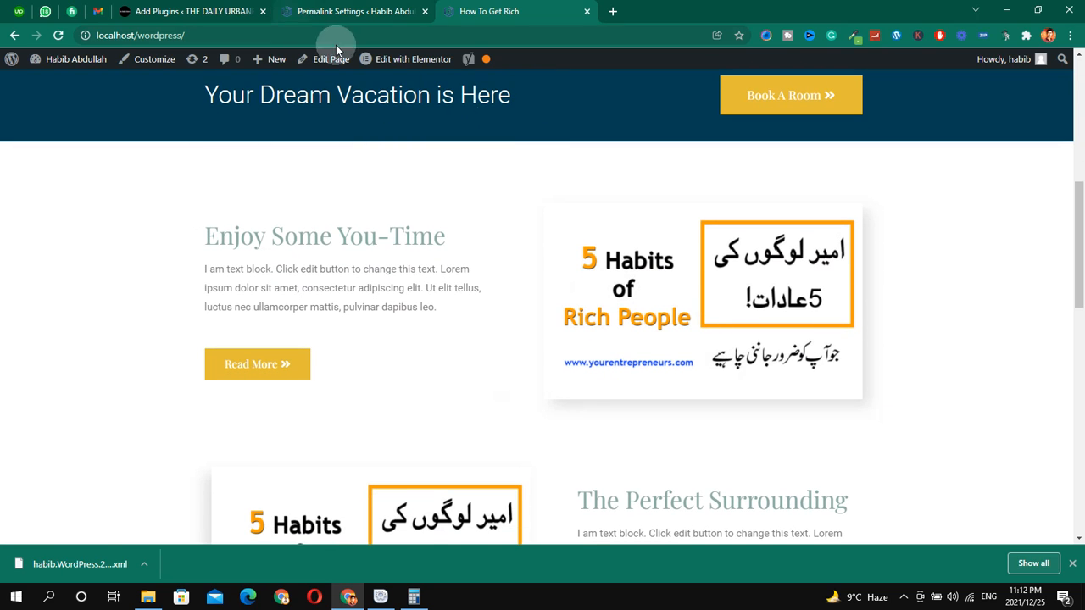
pyautogui.click(347, 12)
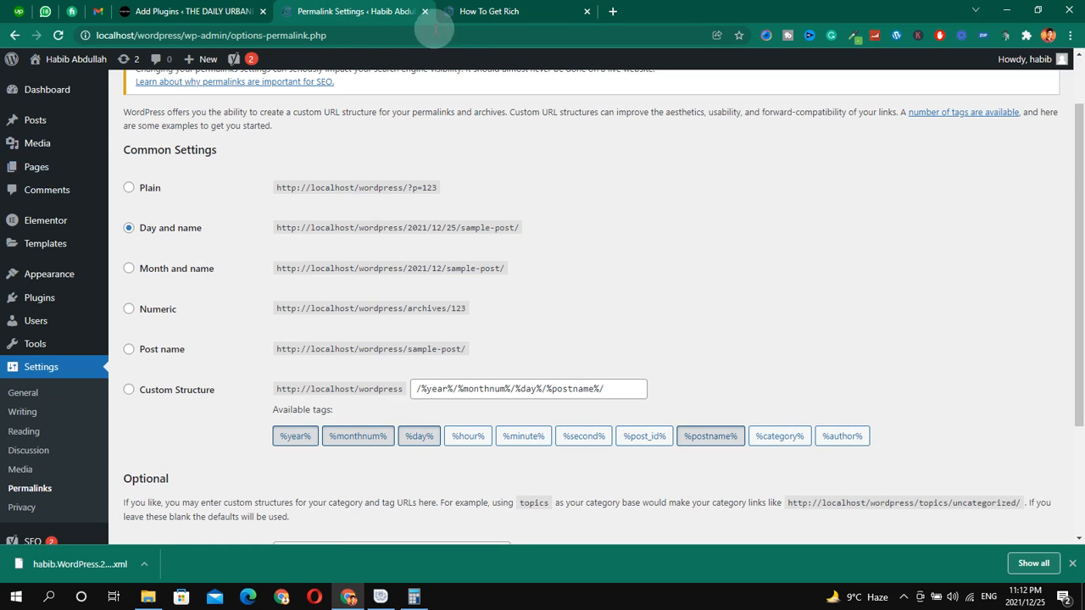
pyautogui.click(449, 11)
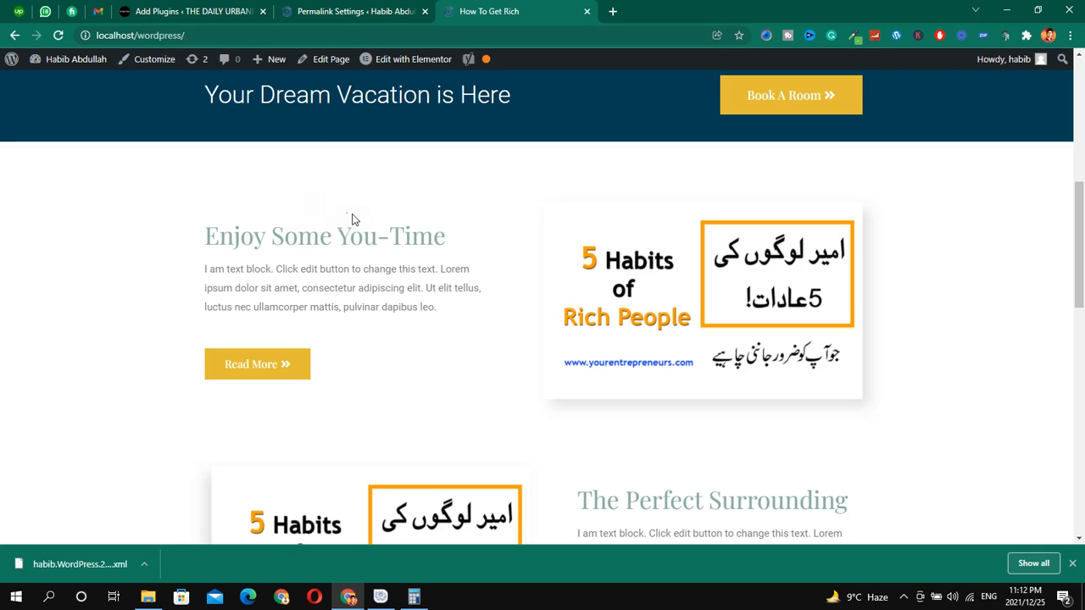
pyautogui.scroll(3, 314, 221)
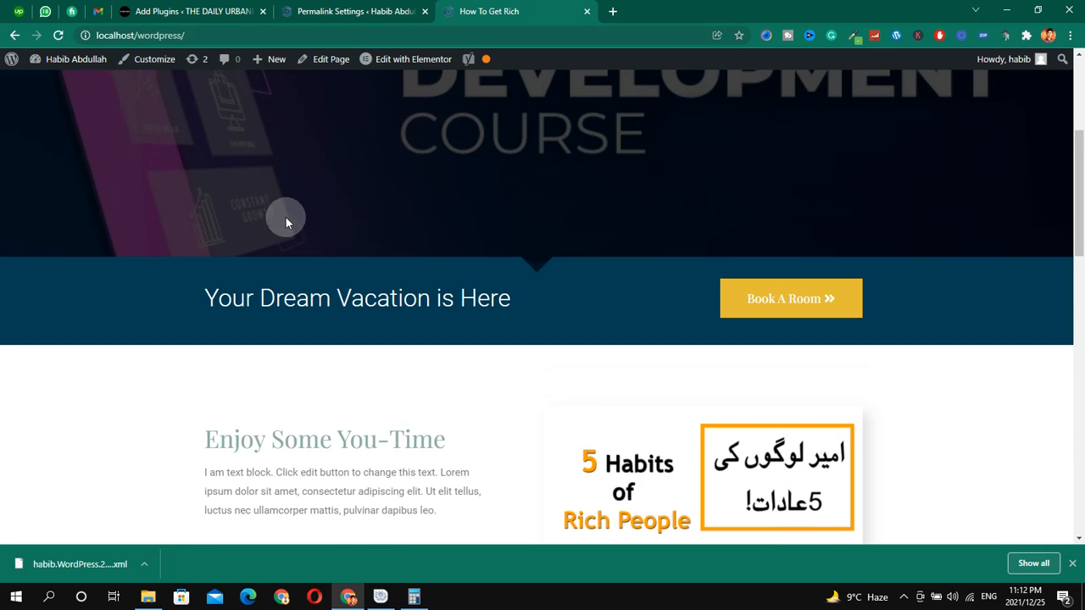
pyautogui.scroll(-1, 426, 286)
# - Open the Habits of Rich People post by extending the front page's address with "ha" and choosing the matching suggestion
pyautogui.click(325, 31)
pyautogui.click(325, 32)
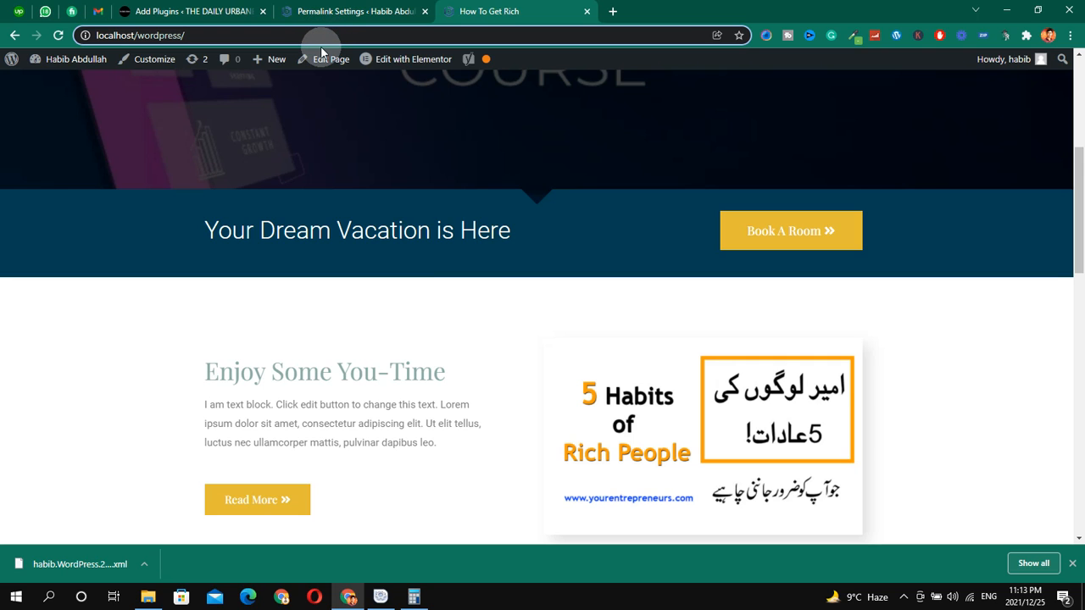
pyautogui.write('ha')
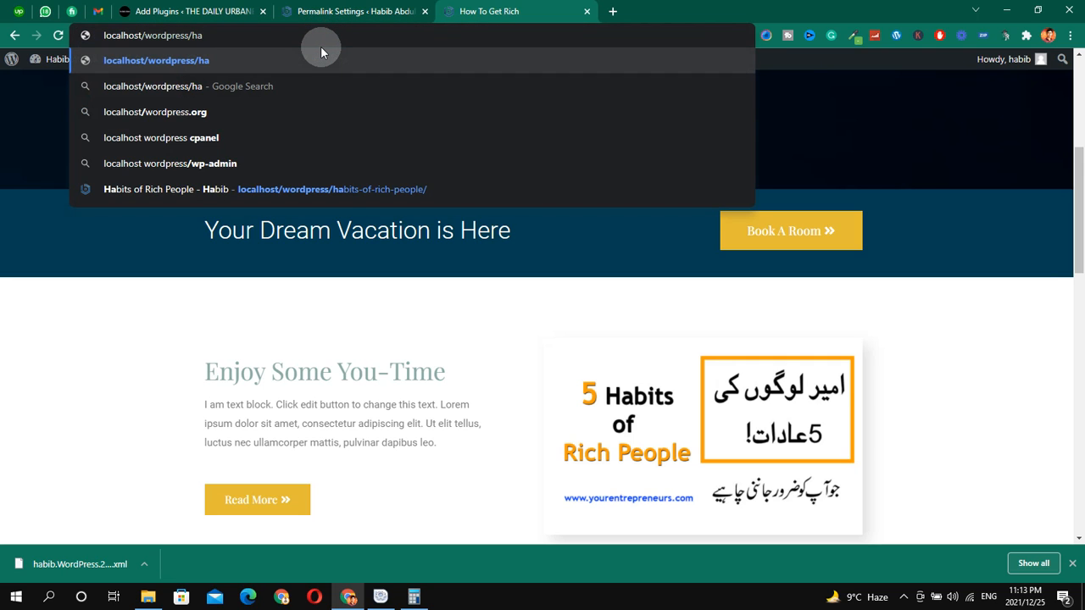
pyautogui.click(339, 188)
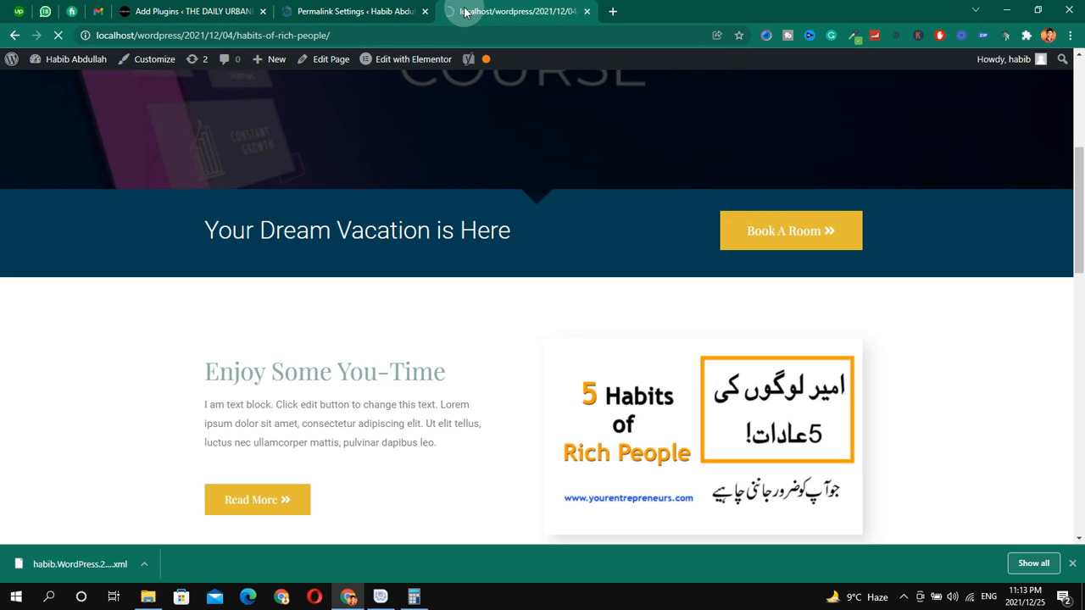
# - Mark up the post's address by outlining the localhost/wordpress, date and habits-of-rich-people parts, draw an arrow towards it, and clear the annotations
pyautogui.hotkey('ctrl', 'alt', 'd')
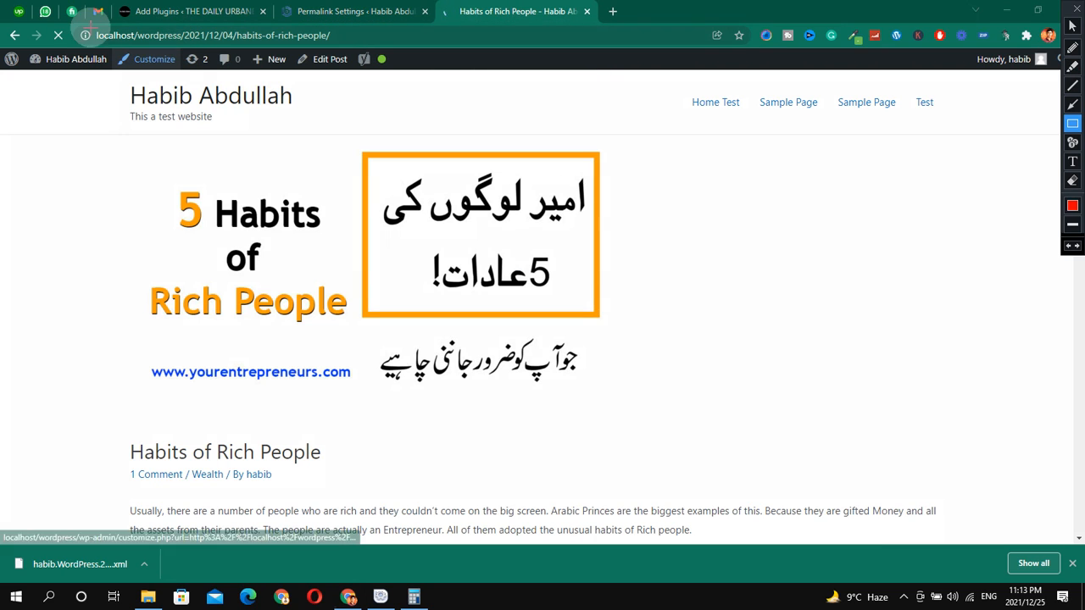
pyautogui.moveTo(83, 23); pyautogui.dragTo(185, 48)
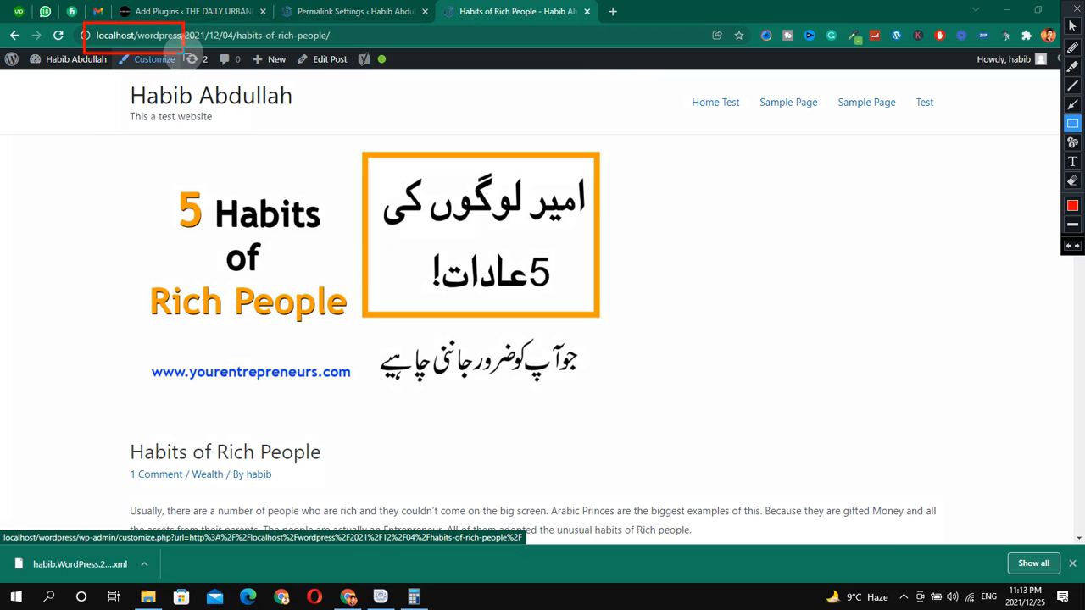
pyautogui.click(1072, 104)
pyautogui.moveTo(941, 308); pyautogui.dragTo(521, 133)
pyautogui.moveTo(411, 78); pyautogui.dragTo(331, 95)
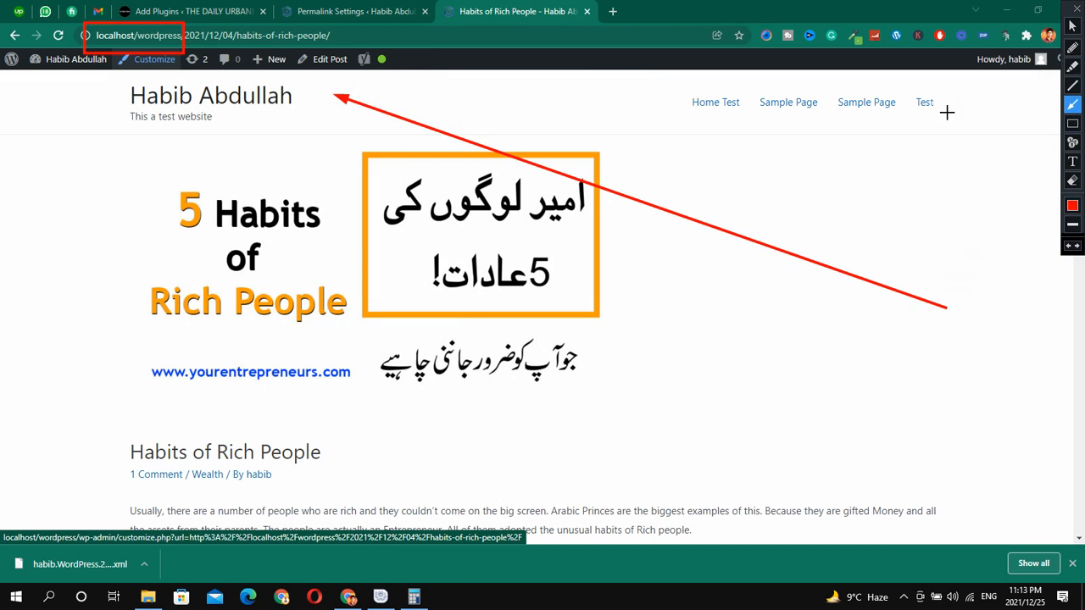
pyautogui.click(1072, 122)
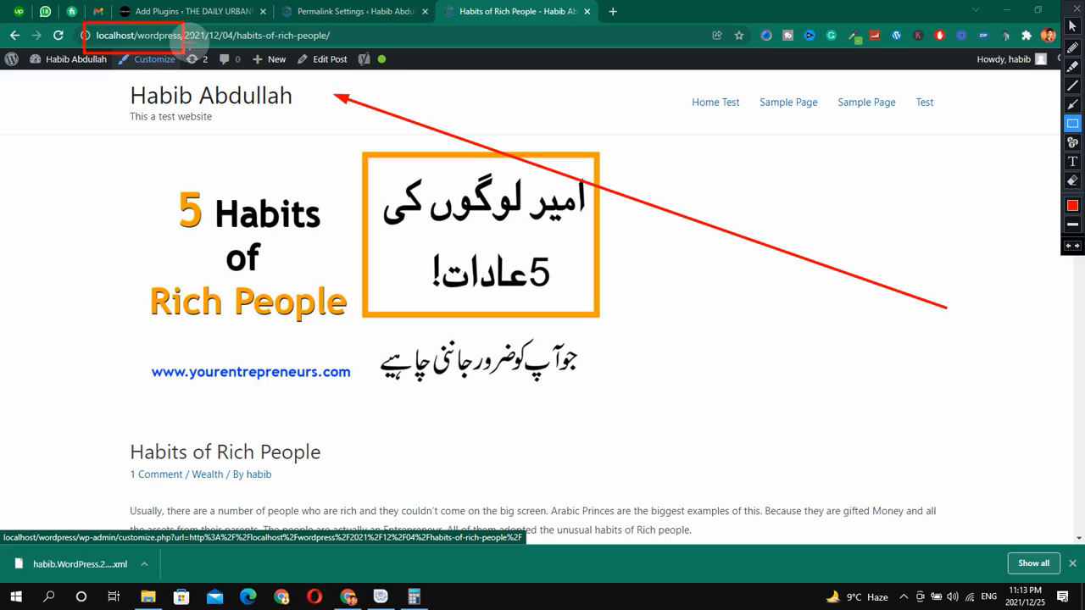
pyautogui.moveTo(182, 23)
pyautogui.mouseDown()
pyautogui.moveTo(233, 52)
pyautogui.moveTo(342, 48)
pyautogui.mouseUp()
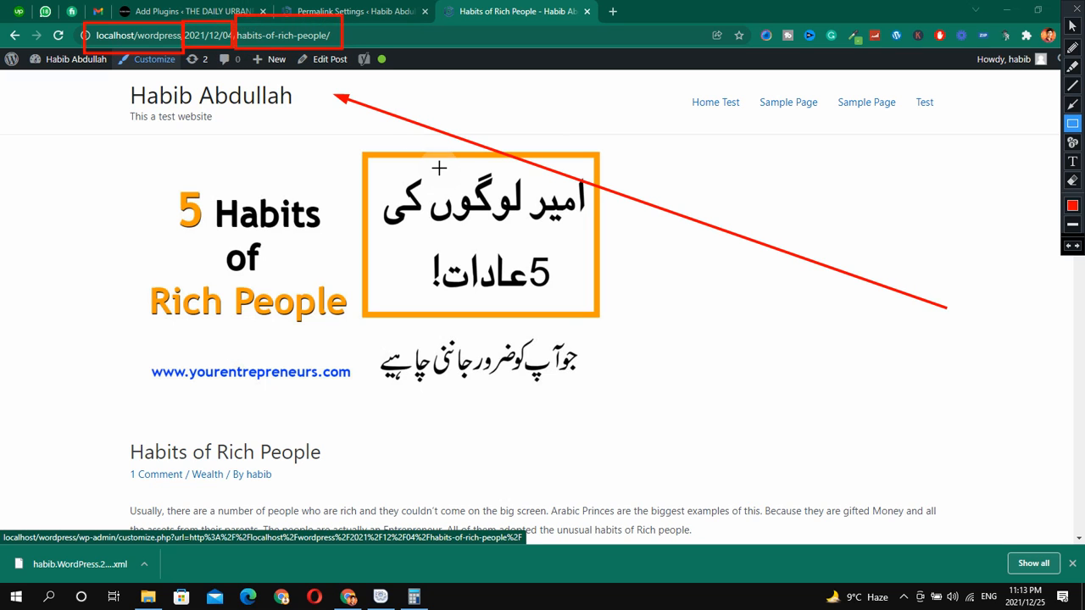
pyautogui.press('Escape')
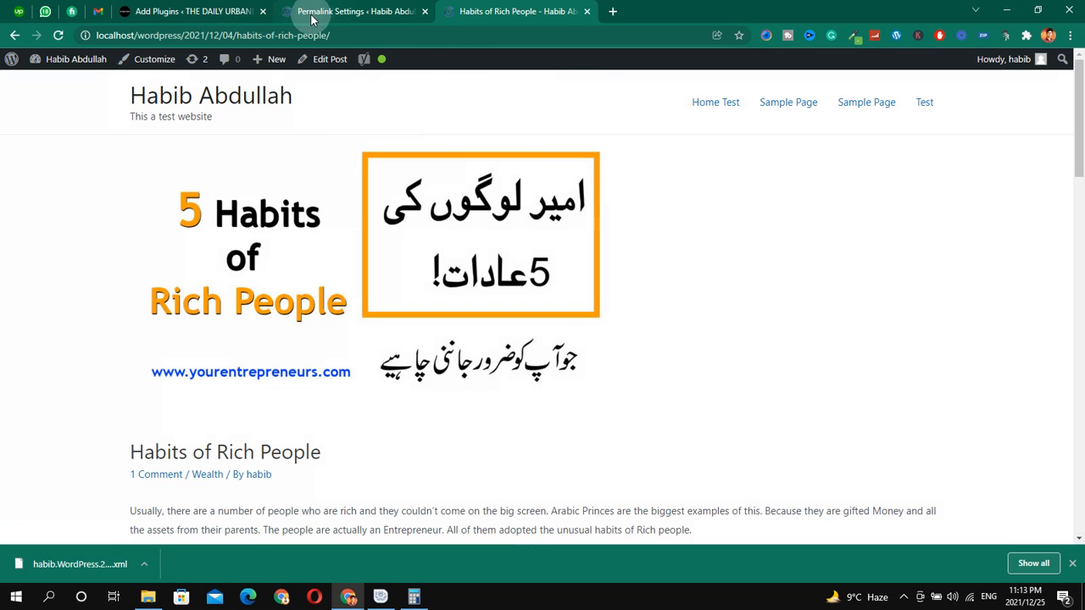
# - Outline the Post name option in the Permalink Settings and the full address of the Habits of Rich People post, clearing each outline
pyautogui.click(312, 15)
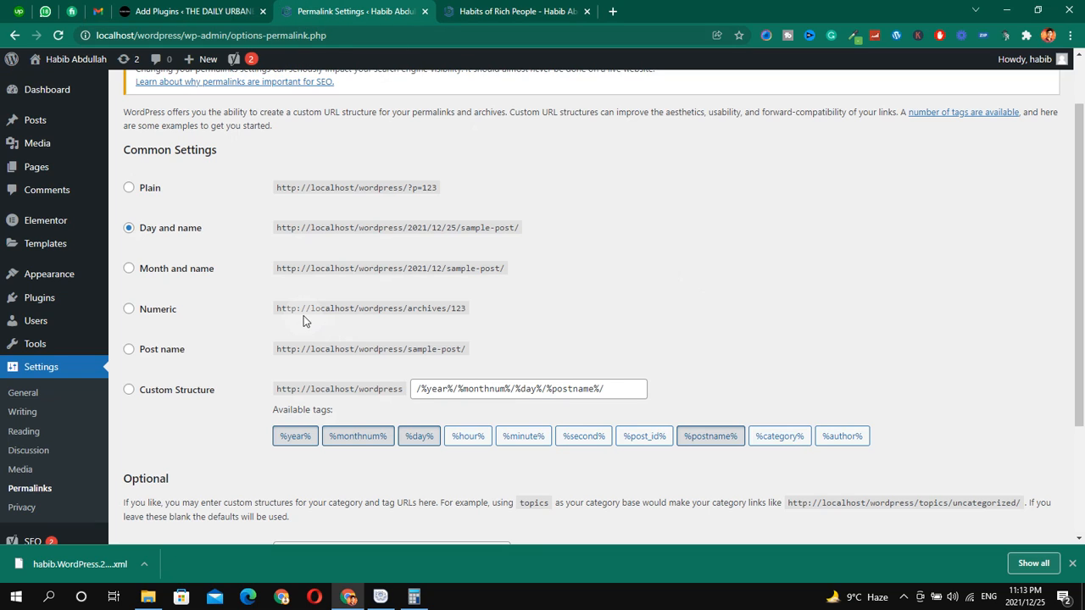
pyautogui.hotkey('ctrl', 'alt', 'g')
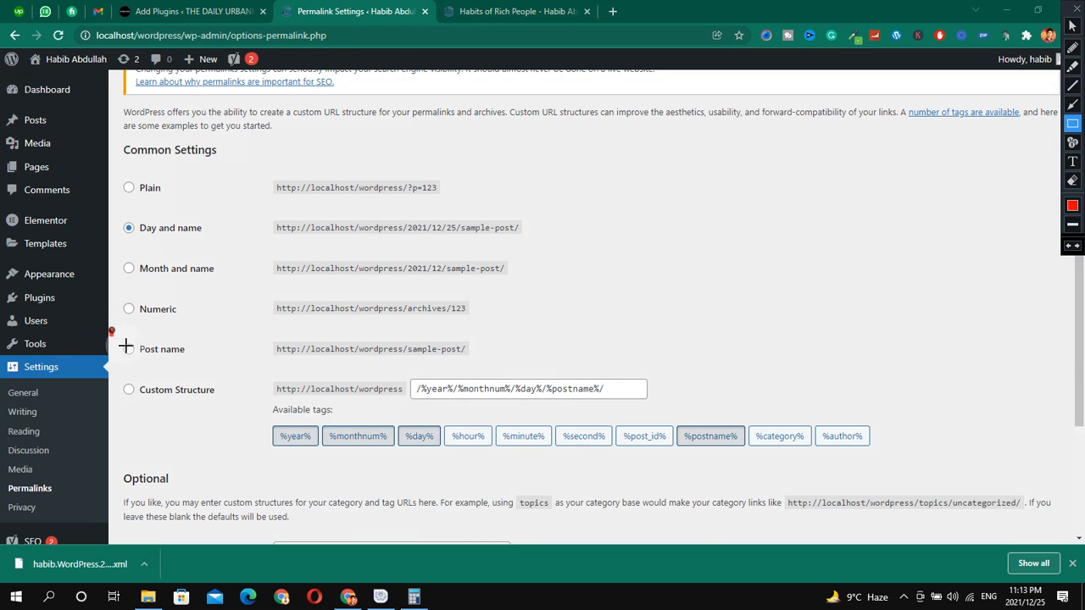
pyautogui.moveTo(111, 331)
pyautogui.mouseDown()
pyautogui.moveTo(634, 392)
pyautogui.moveTo(655, 361)
pyautogui.mouseUp()
pyautogui.press('Escape')
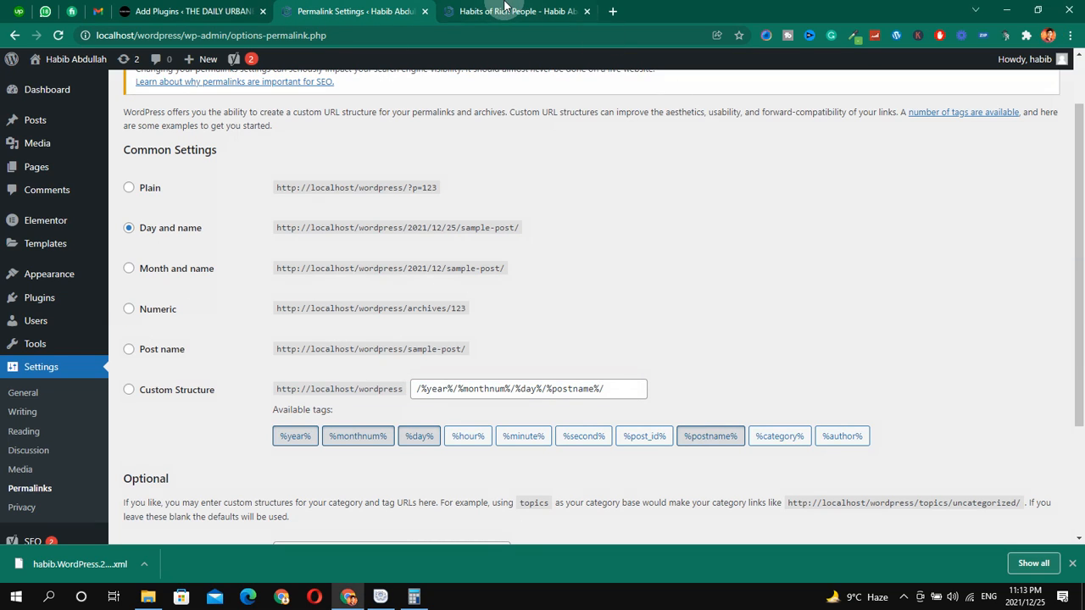
pyautogui.click(503, 10)
pyautogui.hotkey('ctrl', 'alt', 'd')
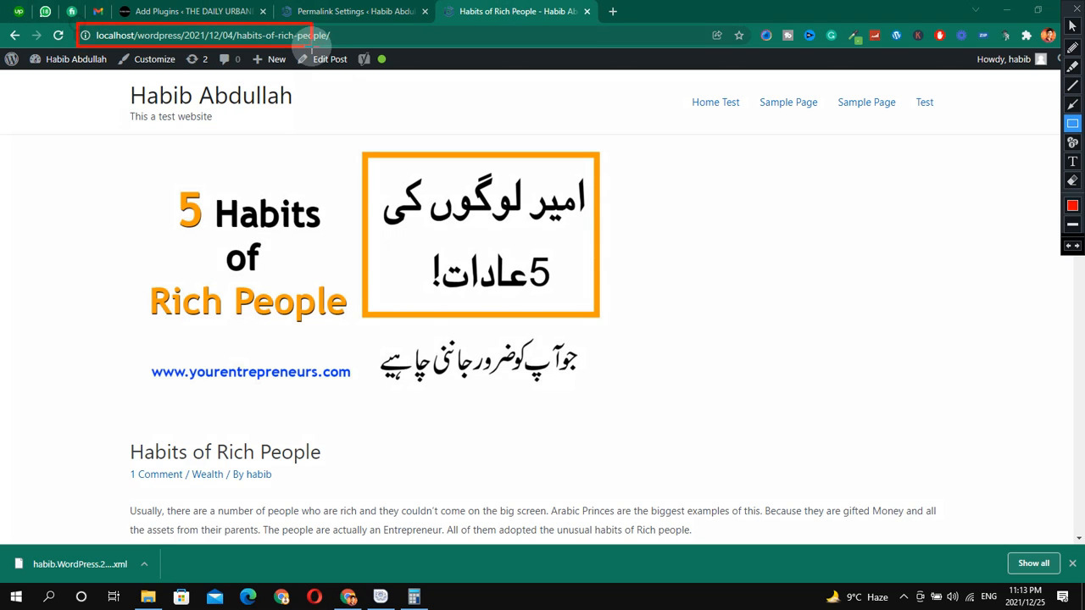
pyautogui.press('Escape')
# - Set the site's permalink structure to Post name and save the change
pyautogui.click(322, 10)
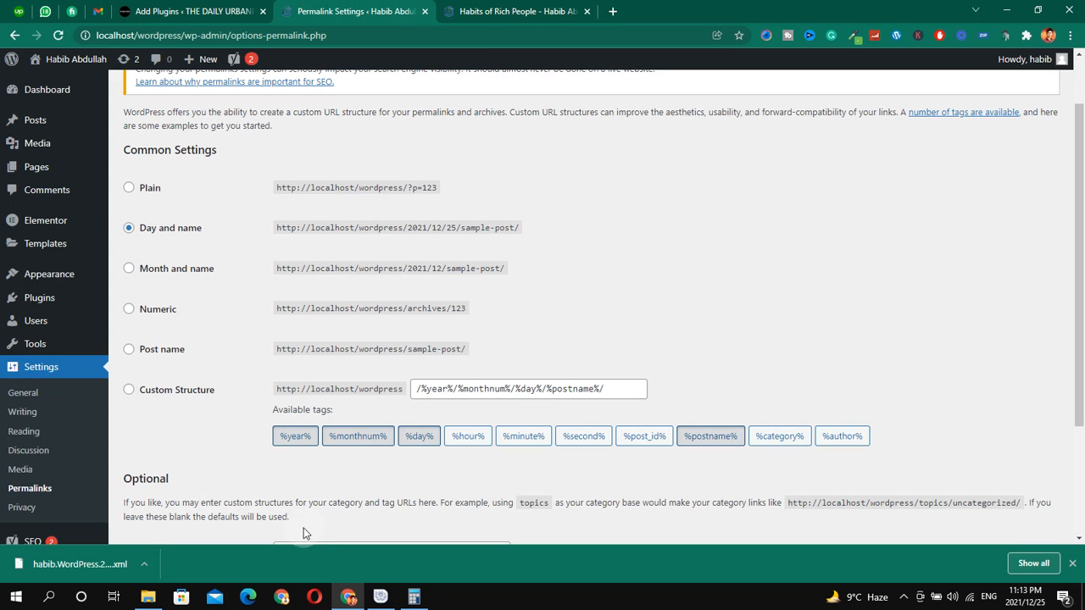
pyautogui.click(149, 353)
pyautogui.scroll(-2, 373, 387)
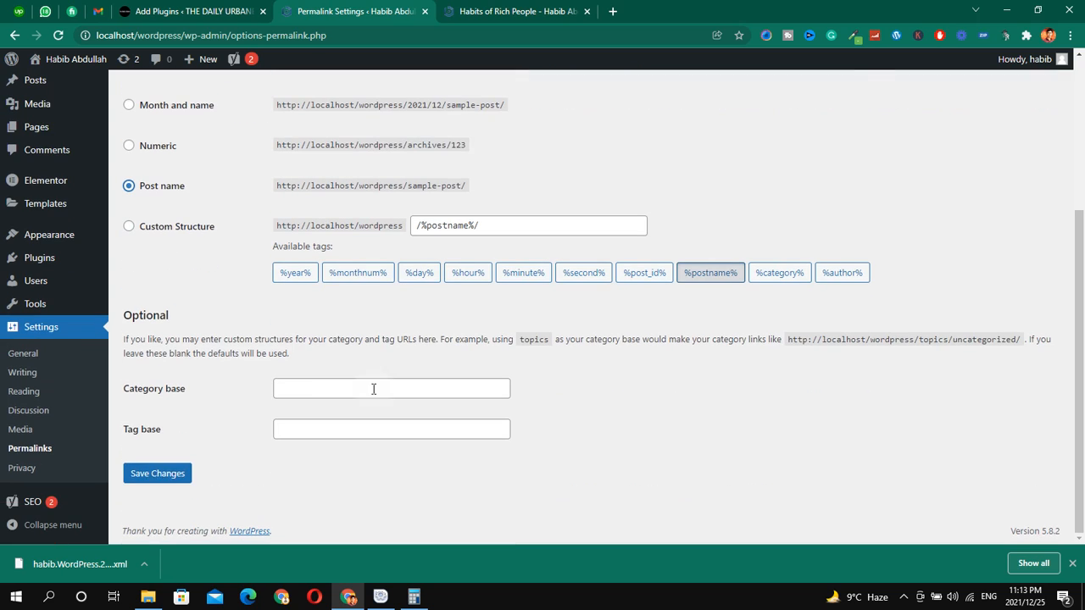
pyautogui.click(162, 472)
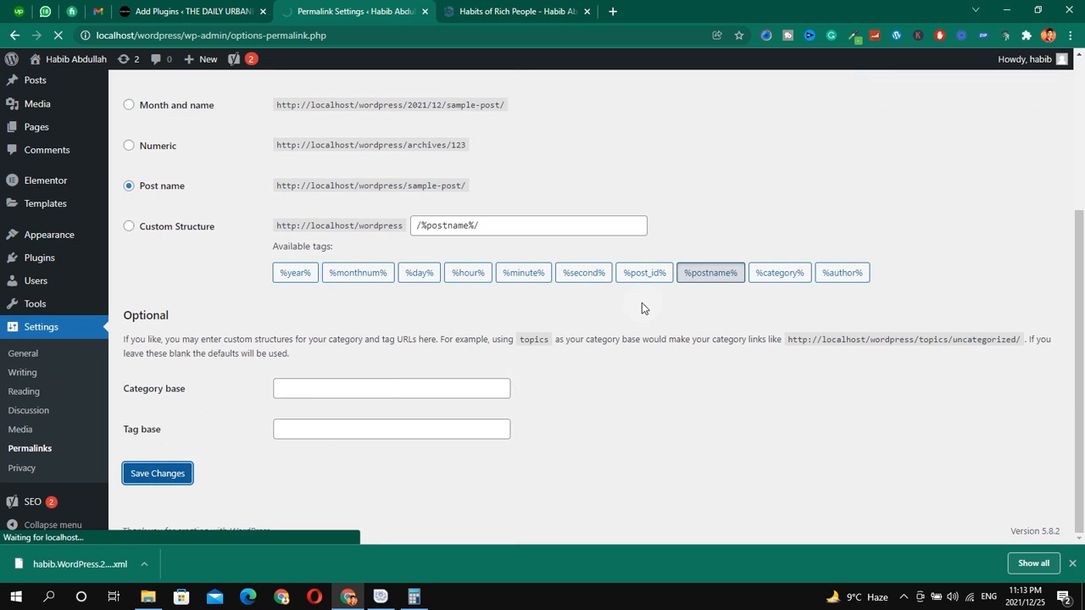
# - Outline the dated address of the Habits of Rich People post, clear the outline, and reload the post under that address
pyautogui.click(496, 11)
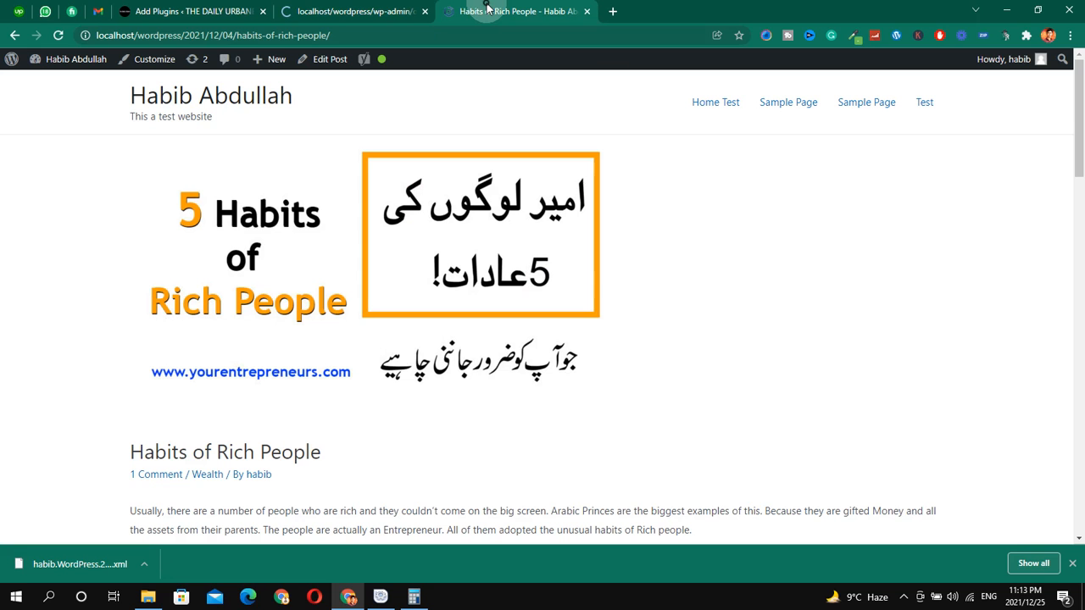
pyautogui.hotkey('ctrl', 'alt', 'd')
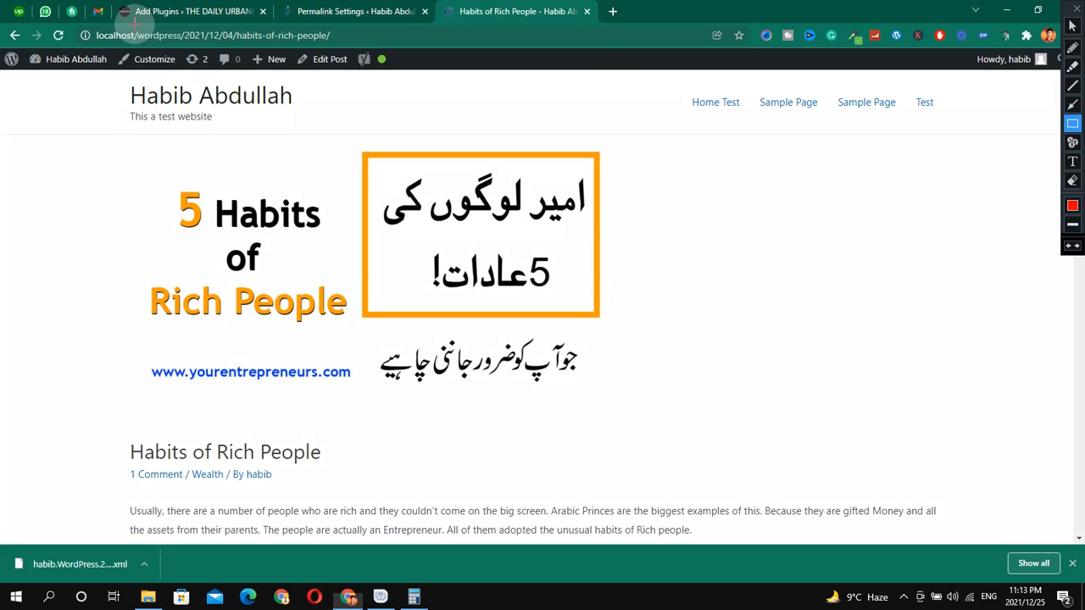
pyautogui.moveTo(80, 29)
pyautogui.mouseDown()
pyautogui.moveTo(373, 84)
pyautogui.moveTo(366, 67)
pyautogui.mouseUp()
pyautogui.hotkey('ctrl', 'alt', 'd')
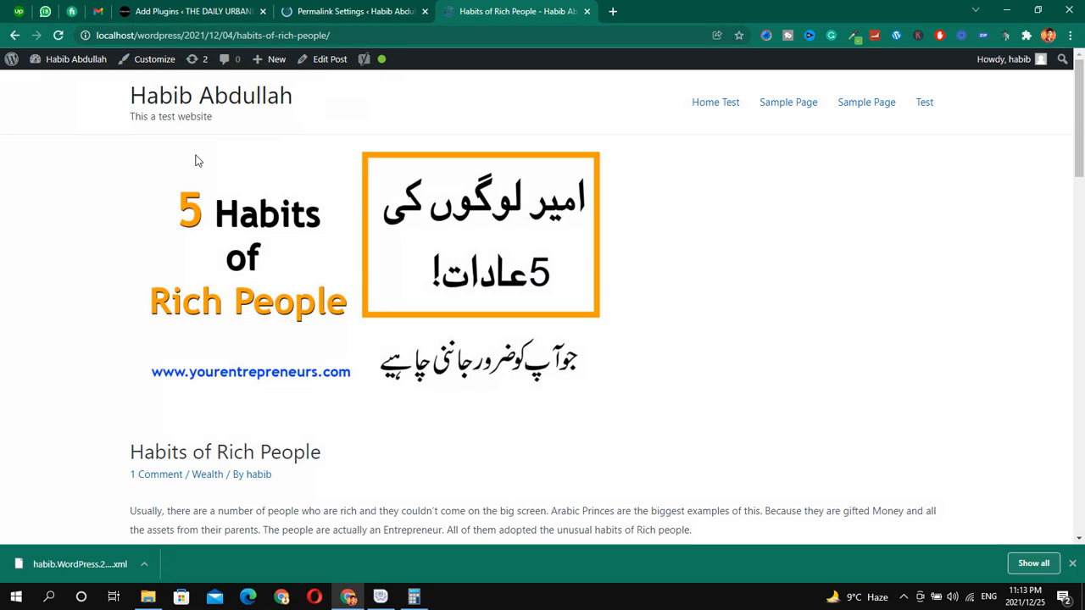
pyautogui.press('F5')
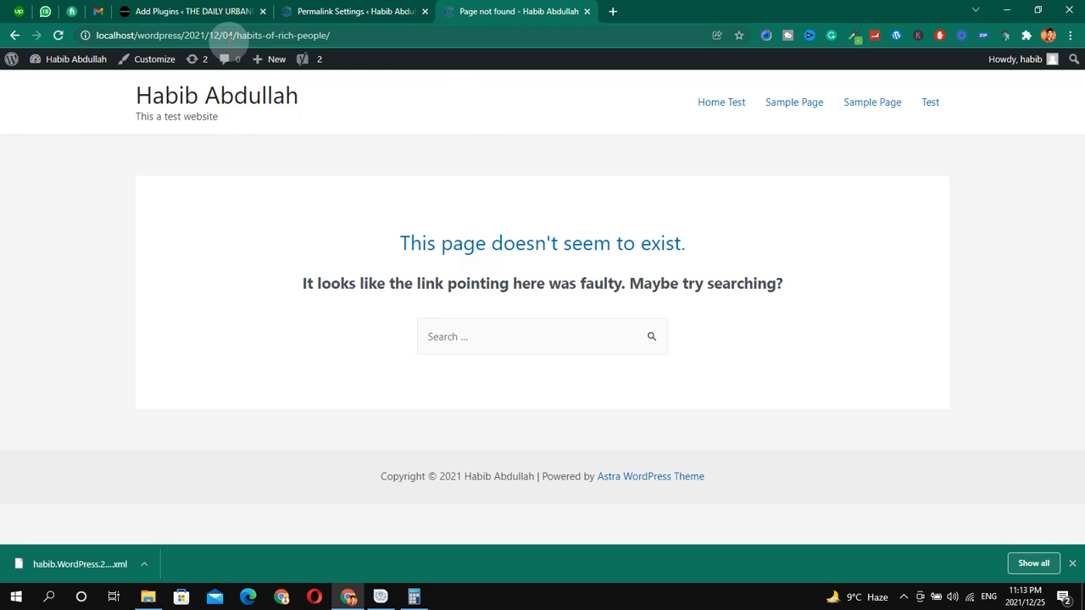
# - Outline the address and its date part, clear the outlines, and load the post with 2021/12/04 removed from its address
pyautogui.hotkey('ctrl', 'alt', 'd')
pyautogui.moveTo(85, 27); pyautogui.dragTo(349, 49)
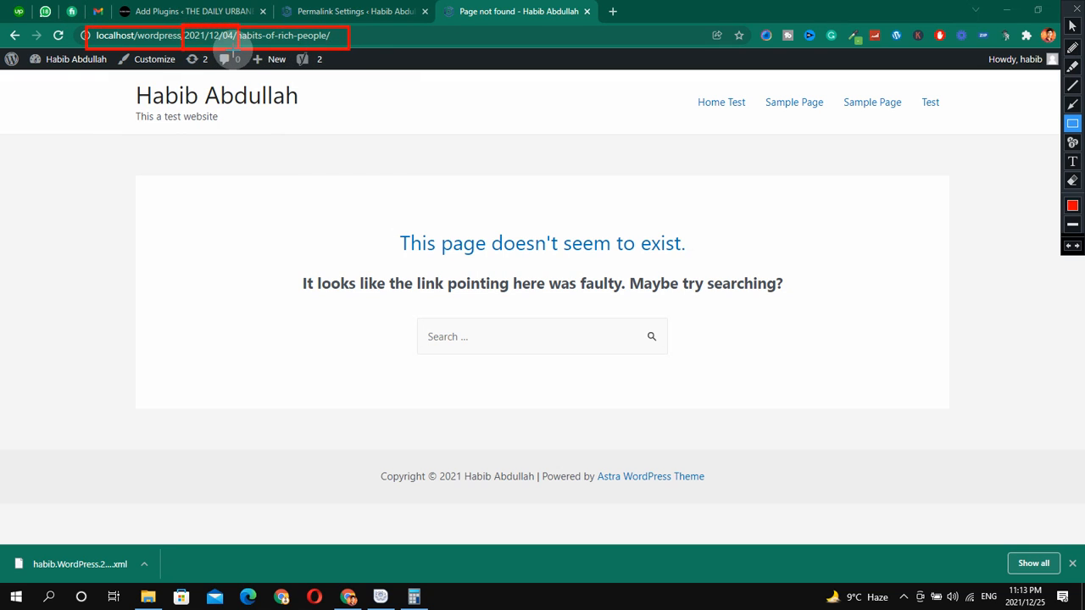
pyautogui.hotkey('ctrl', 'alt', 'd')
pyautogui.moveTo(233, 35); pyautogui.dragTo(181, 35)
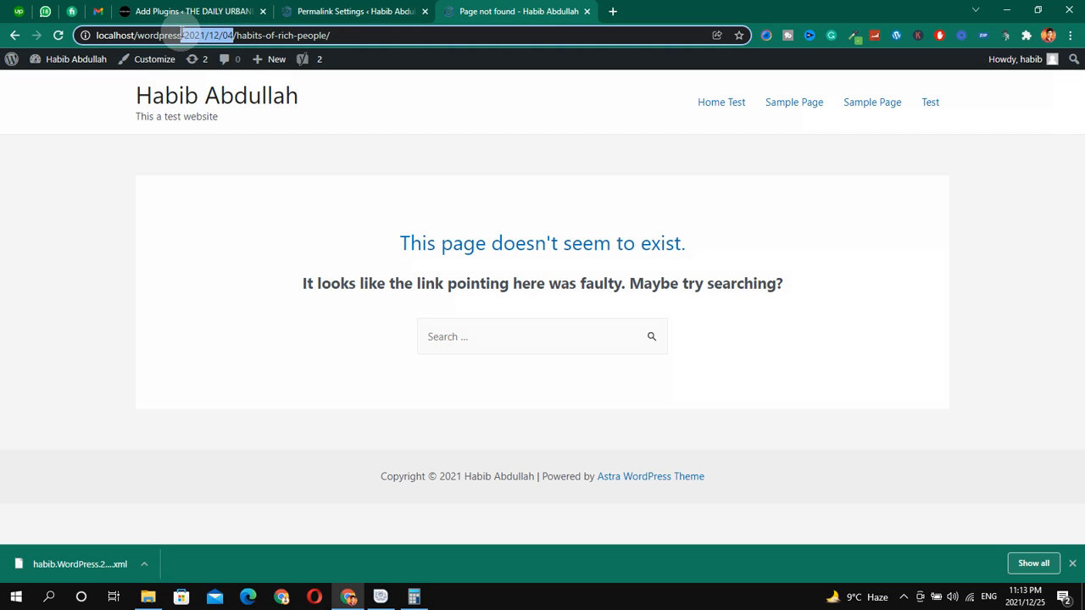
pyautogui.press('BackSpace')
pyautogui.press('Return')
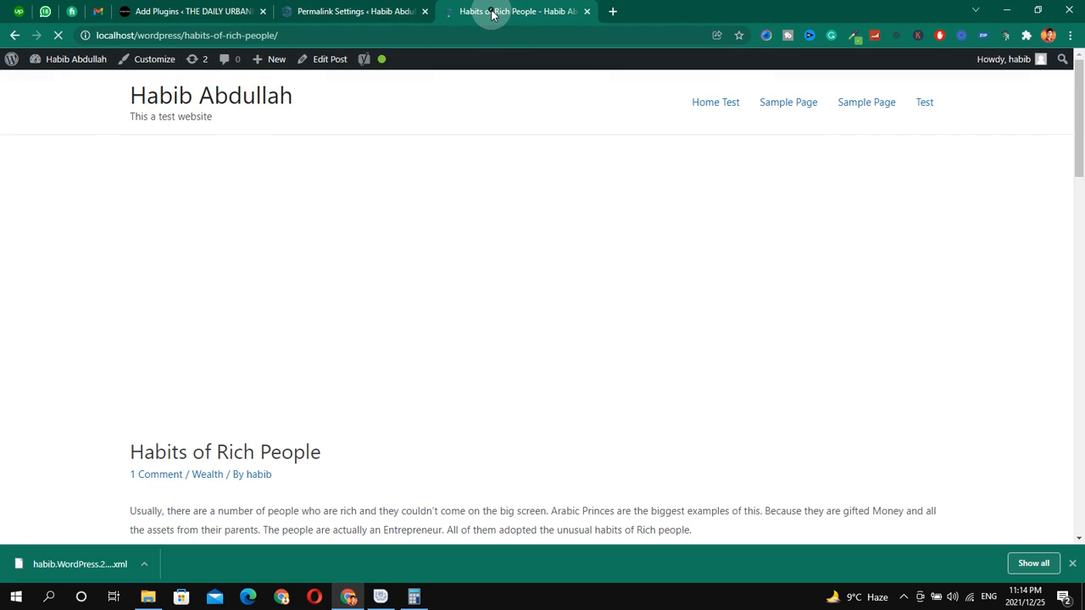
# - Outline the post's shortened address and its content, clear the outlines, and review the structure options in the Permalink Settings
pyautogui.hotkey('ctrl', 'alt', 'd')
pyautogui.moveTo(85, 28); pyautogui.dragTo(210, 50)
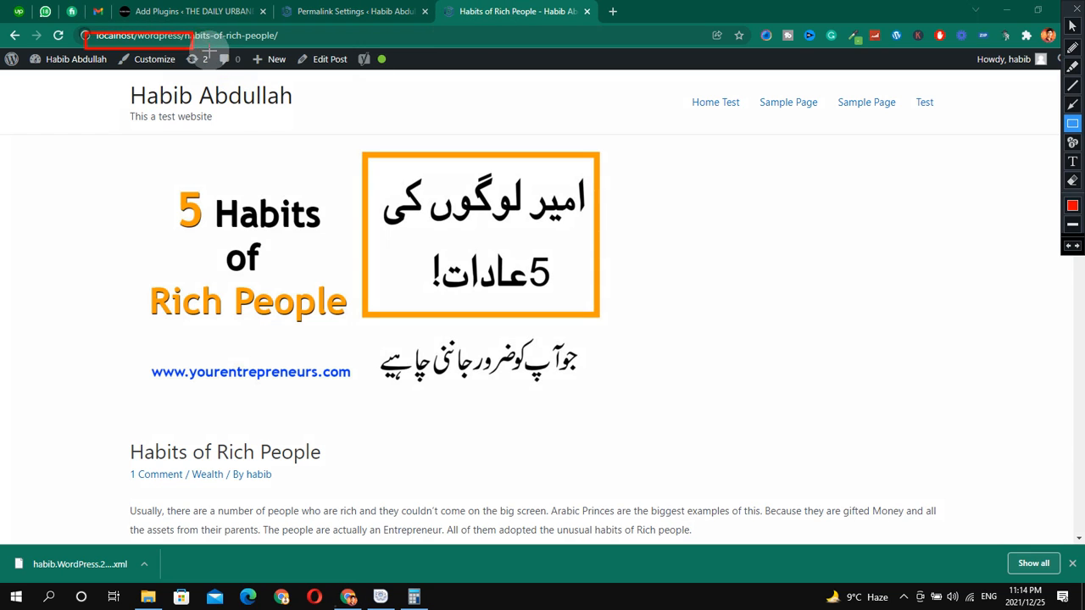
pyautogui.moveTo(86, 110); pyautogui.dragTo(701, 524)
pyautogui.hotkey('ctrl', 'alt', 'd')
pyautogui.click(307, 6)
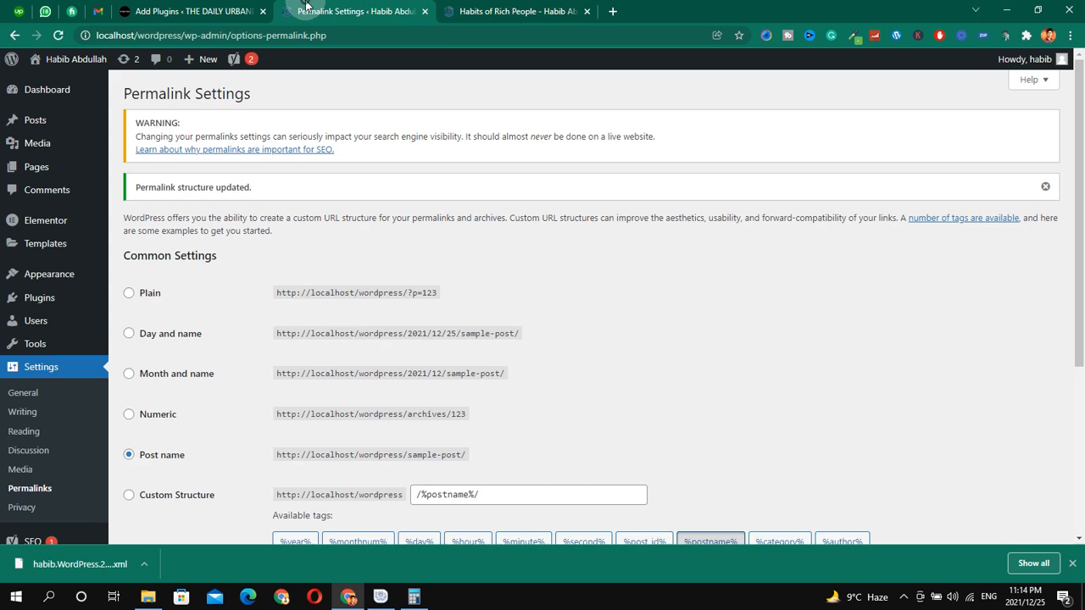
pyautogui.scroll(-2, 300, 341)
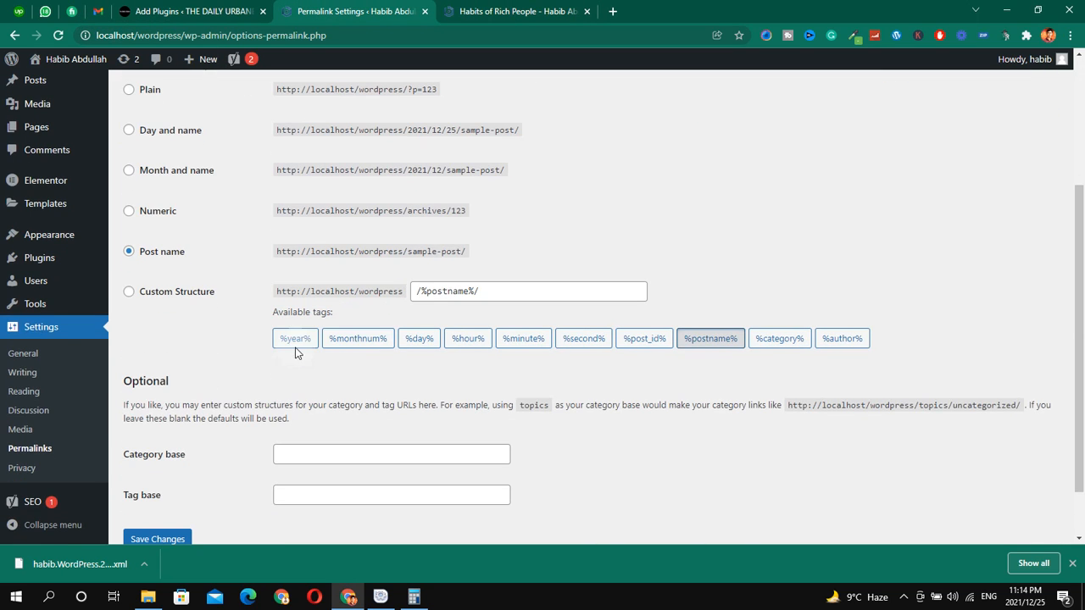
# - Open the Privacy settings and look over the options for creating or changing the Privacy Policy page
pyautogui.click(21, 467)
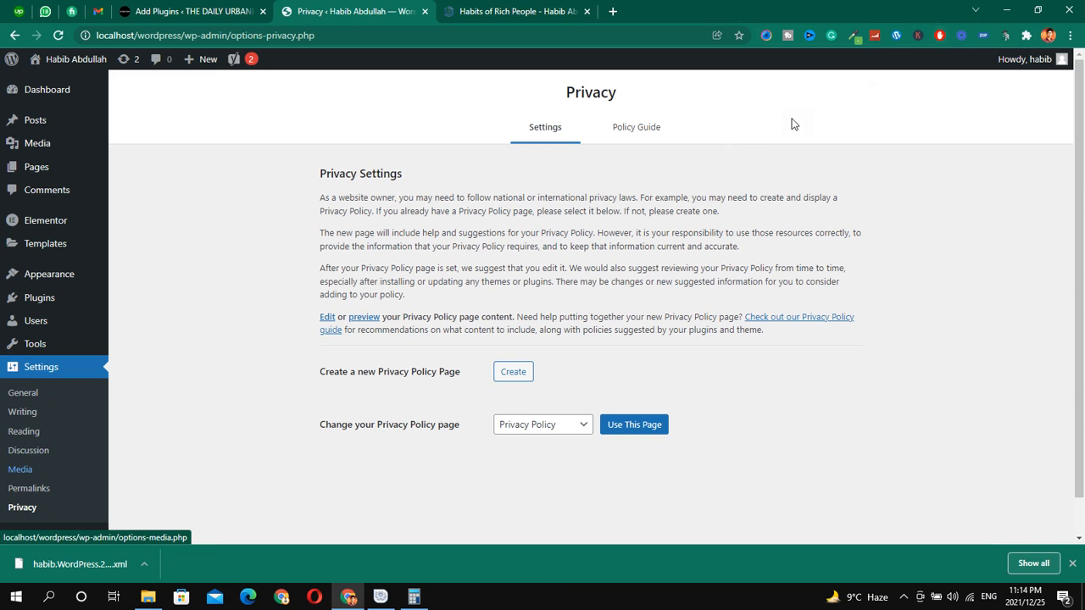
pyautogui.scroll(-1, 591, 190)
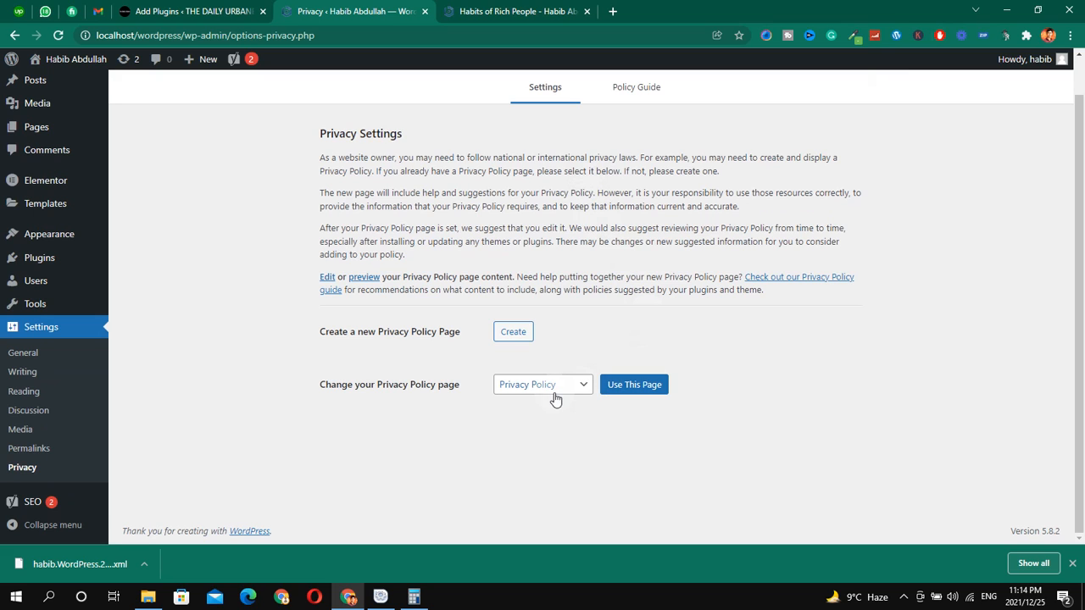
pyautogui.click(562, 392)
pyautogui.click(562, 392)
pyautogui.click(562, 392)
pyautogui.click(563, 393)
pyautogui.scroll(1, 607, 253)
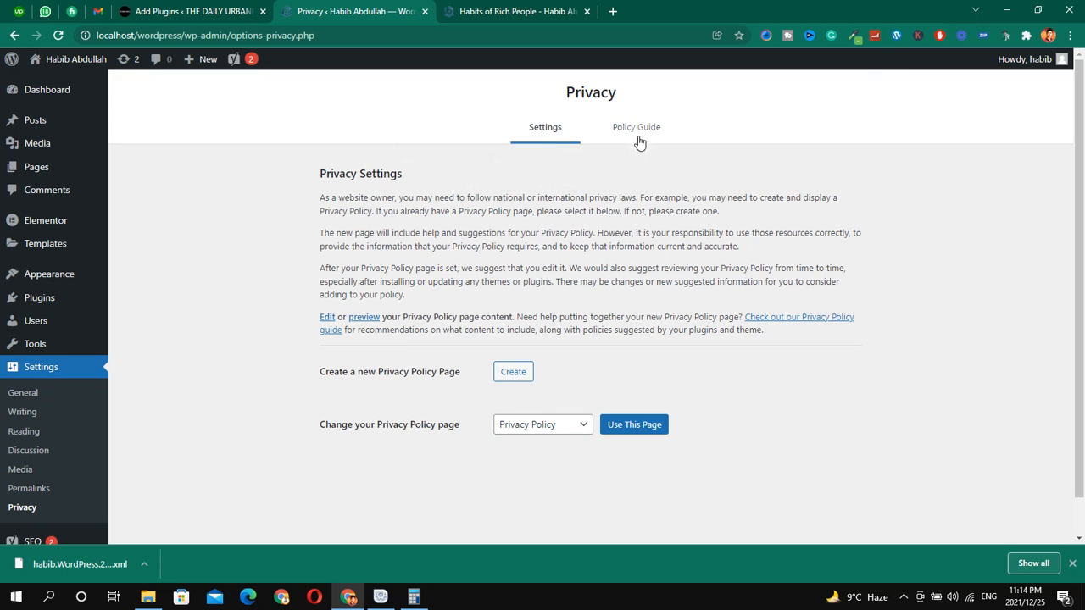
# - Browse the list of pages available as the Privacy Policy page and close it with Privacy Policy still chosen
pyautogui.click(543, 433)
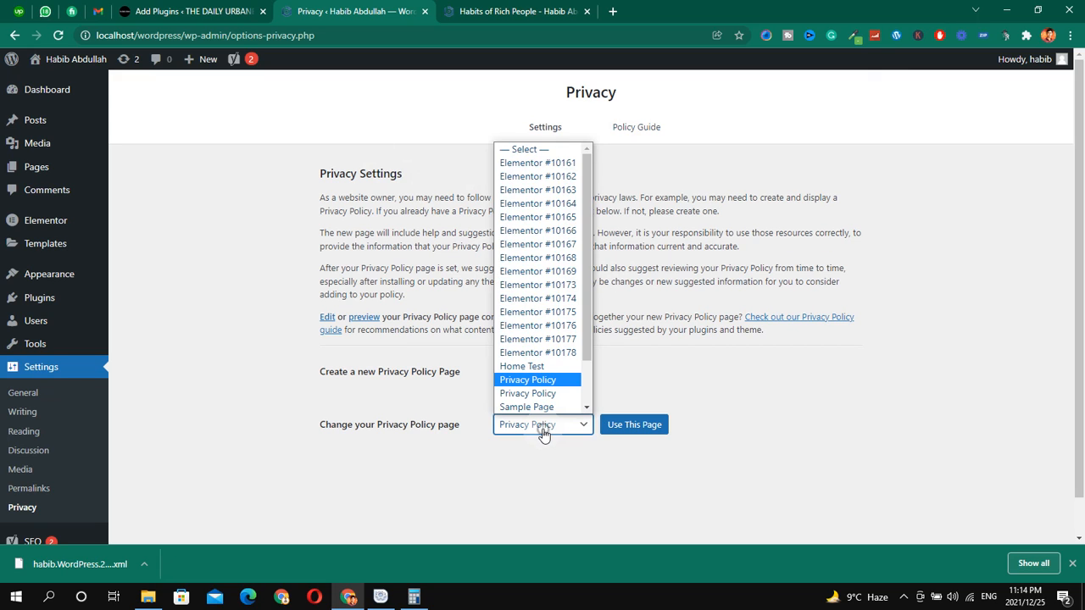
pyautogui.click(543, 434)
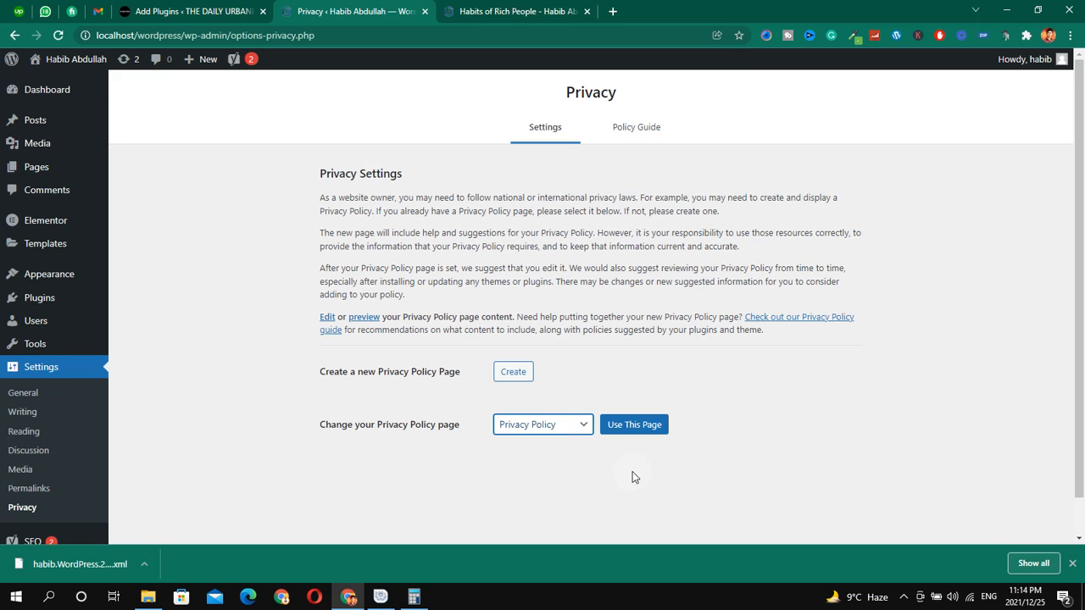
pyautogui.click(639, 429)
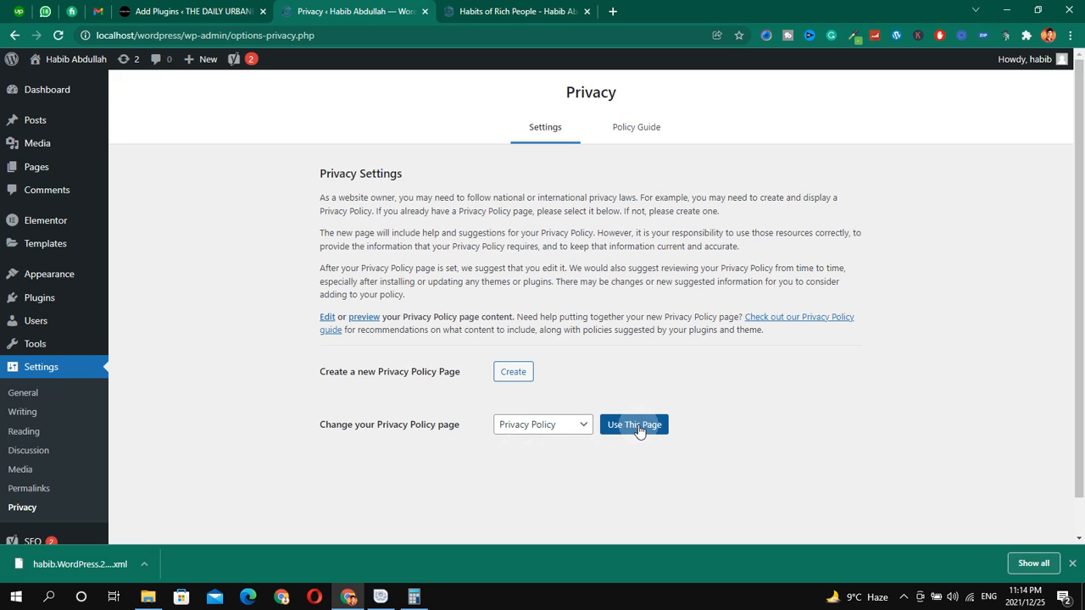
pyautogui.click(550, 432)
pyautogui.scroll(-2, 561, 247)
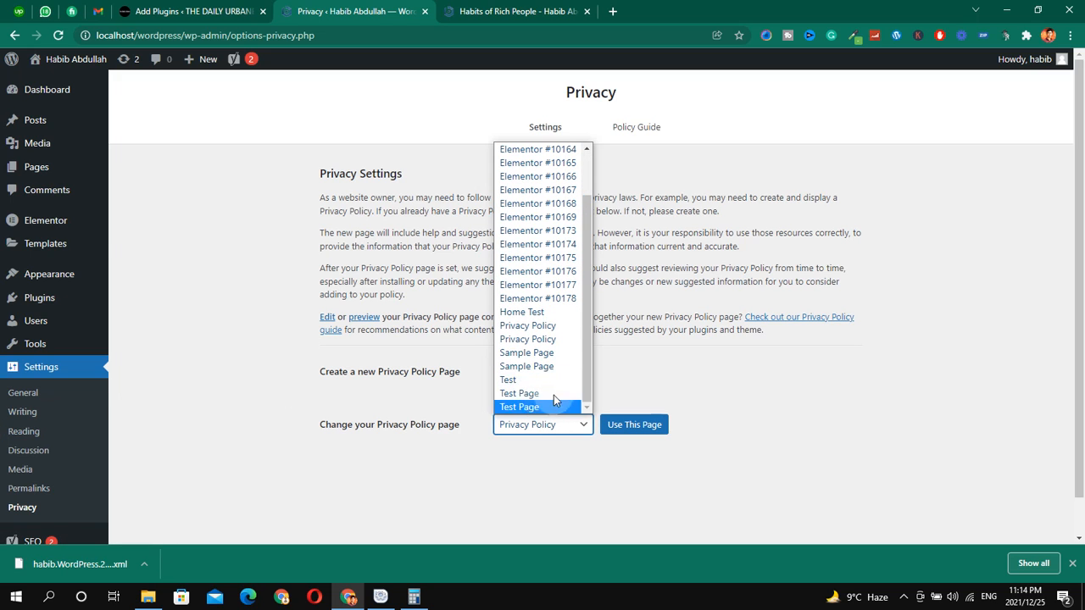
pyautogui.click(335, 389)
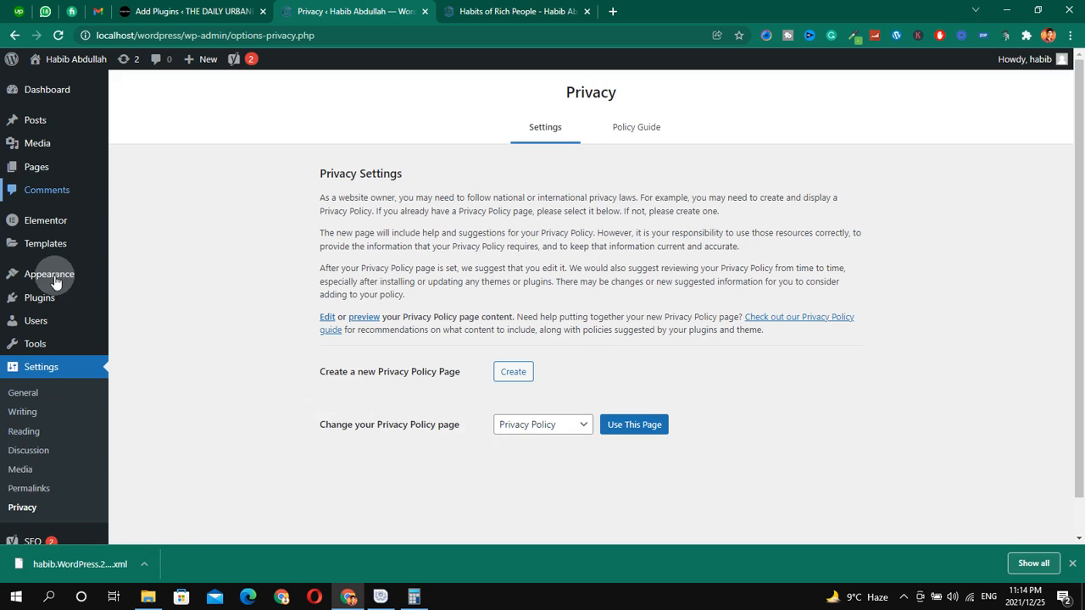
pyautogui.moveTo(78, 310)
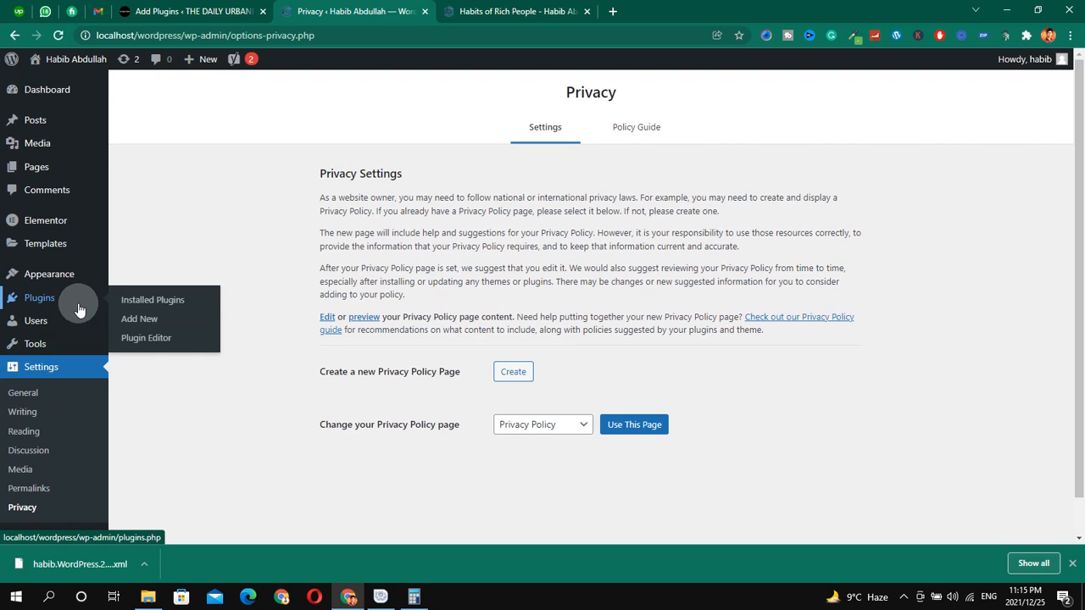
pyautogui.click(546, 596)
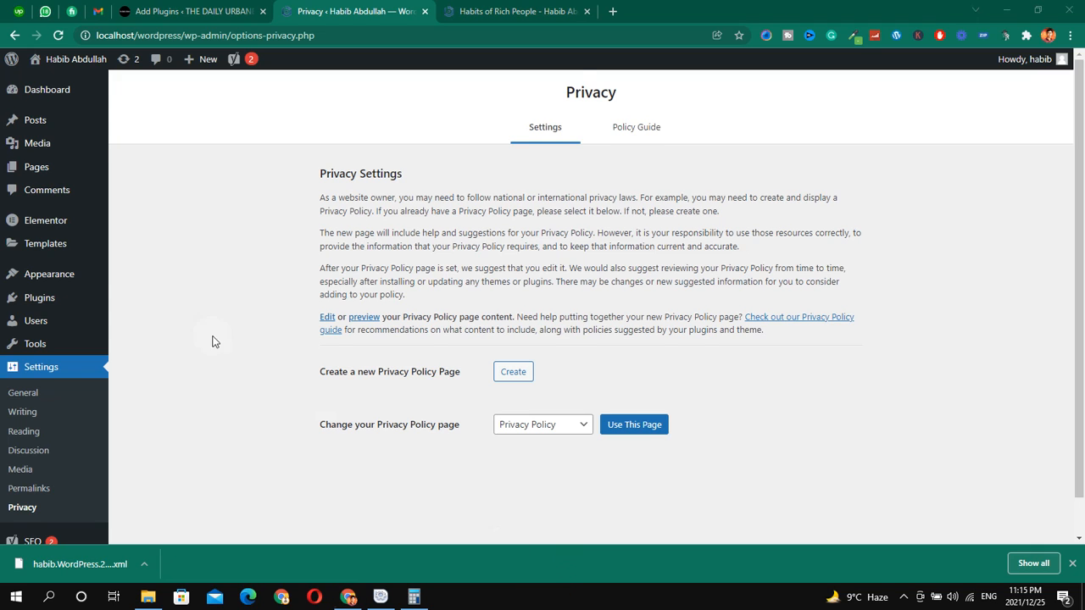
pyautogui.scroll(-1, 180, 314)
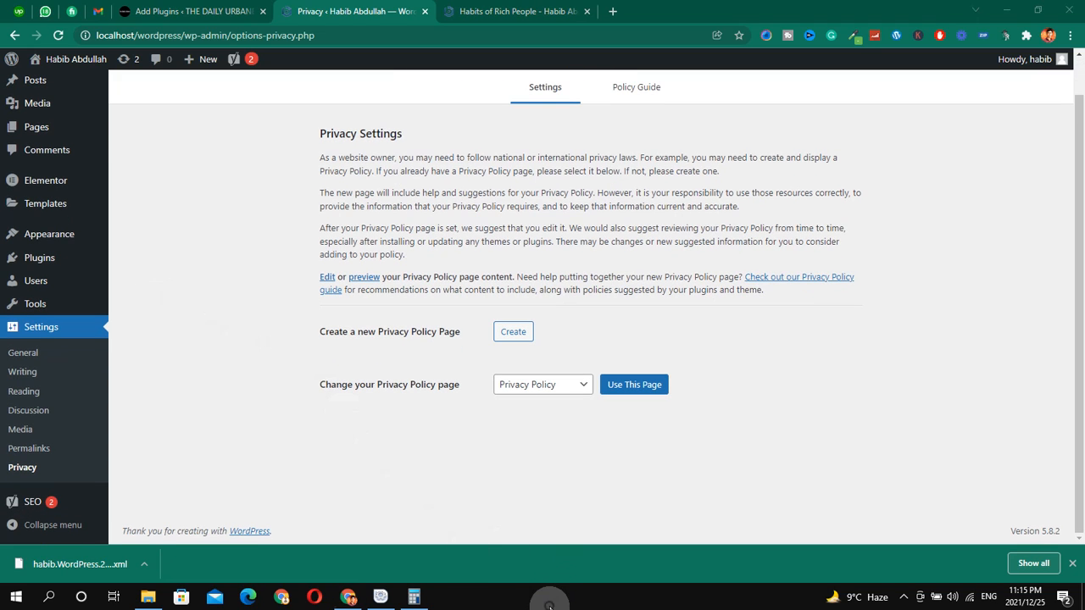